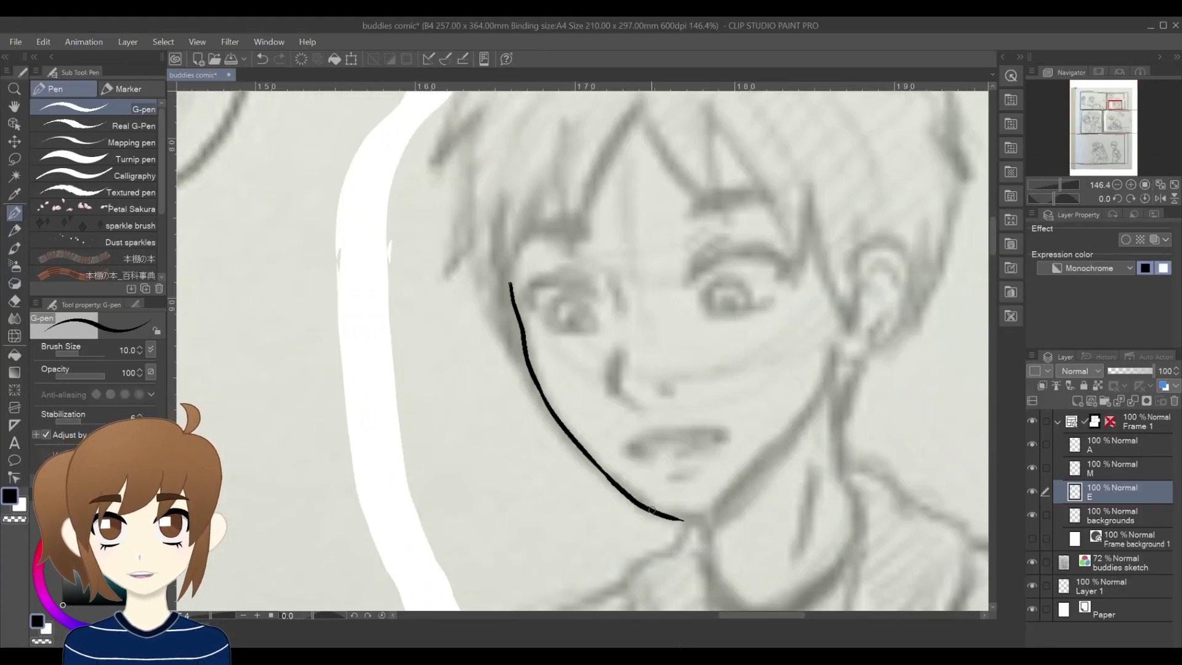
# Step: Undo the jaw stroke and ink the boy's jawline, ear and neck over the sketch in the upper-right panel
pyautogui.hotkey('ctrl', 'z')
pyautogui.moveTo(602, 482); pyautogui.dragTo(810, 401)
pyautogui.moveTo(904, 285); pyautogui.dragTo(869, 345)
pyautogui.scroll(-3, 835, 231)
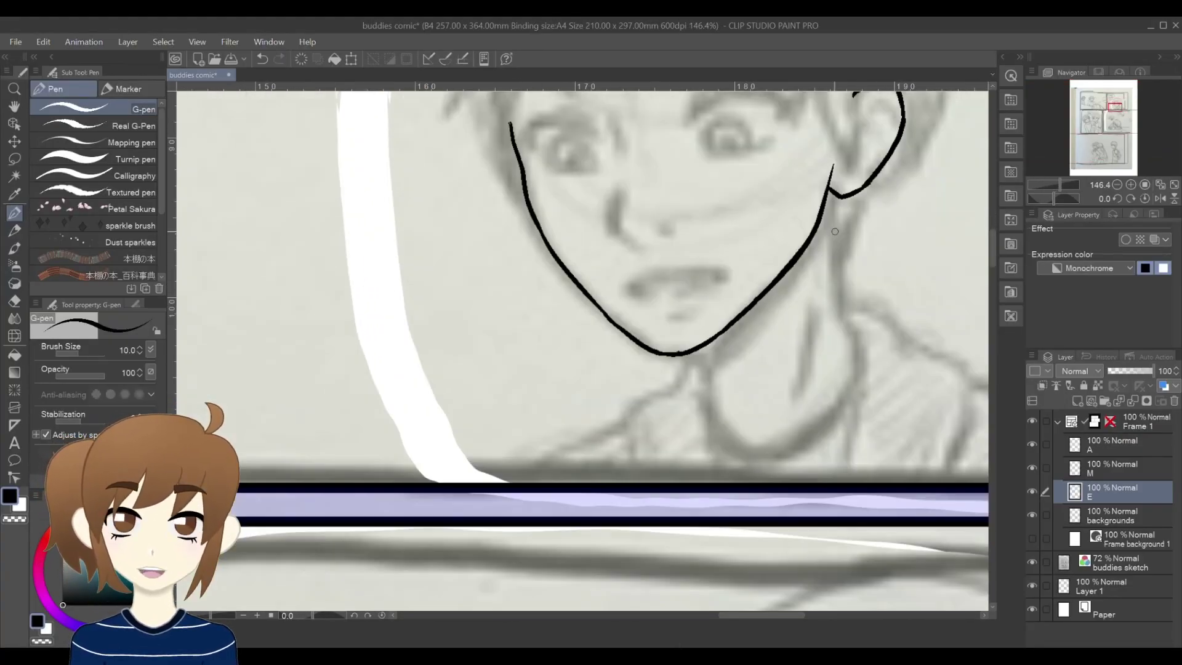
pyautogui.moveTo(991, 250); pyautogui.dragTo(992, 235)
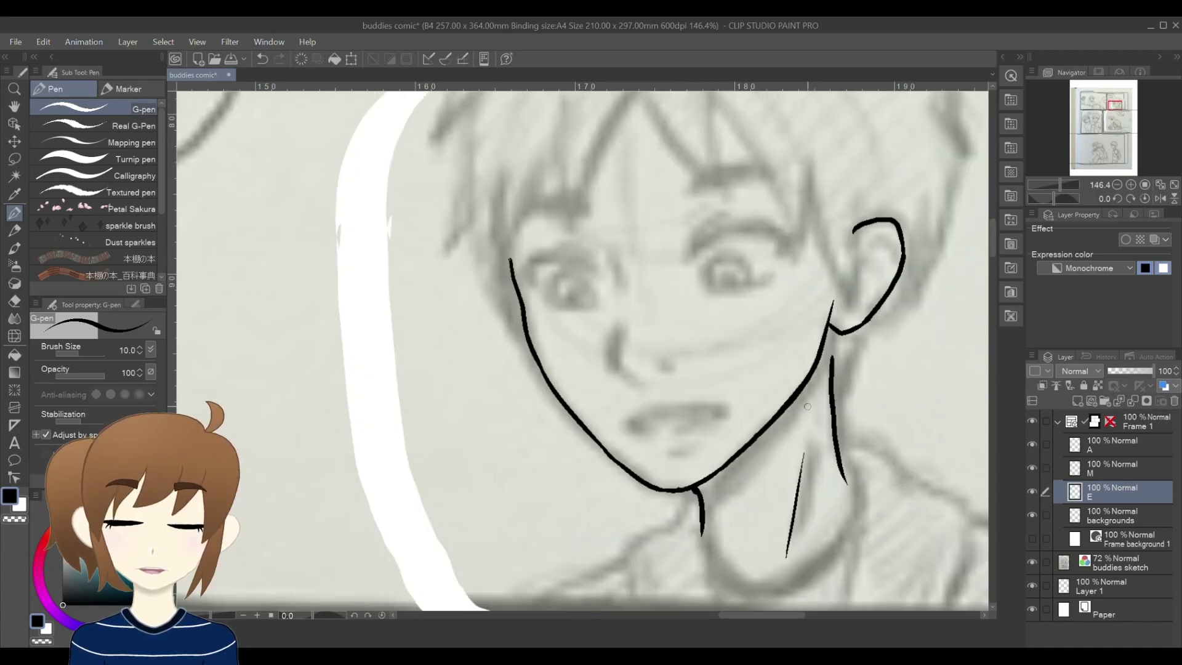
pyautogui.moveTo(807, 406); pyautogui.dragTo(807, 464)
# Step: Ink the bridge and nostril lines of the boy's nose over the sketch
pyautogui.moveTo(624, 390); pyautogui.dragTo(621, 441)
pyautogui.moveTo(652, 427); pyautogui.dragTo(662, 430)
pyautogui.scroll(2, 705, 487)
# Step: Set the buddies sketch layer's opacity to 83% and make layer E active again
pyautogui.click(1121, 562)
pyautogui.click(1146, 371)
pyautogui.click(1112, 492)
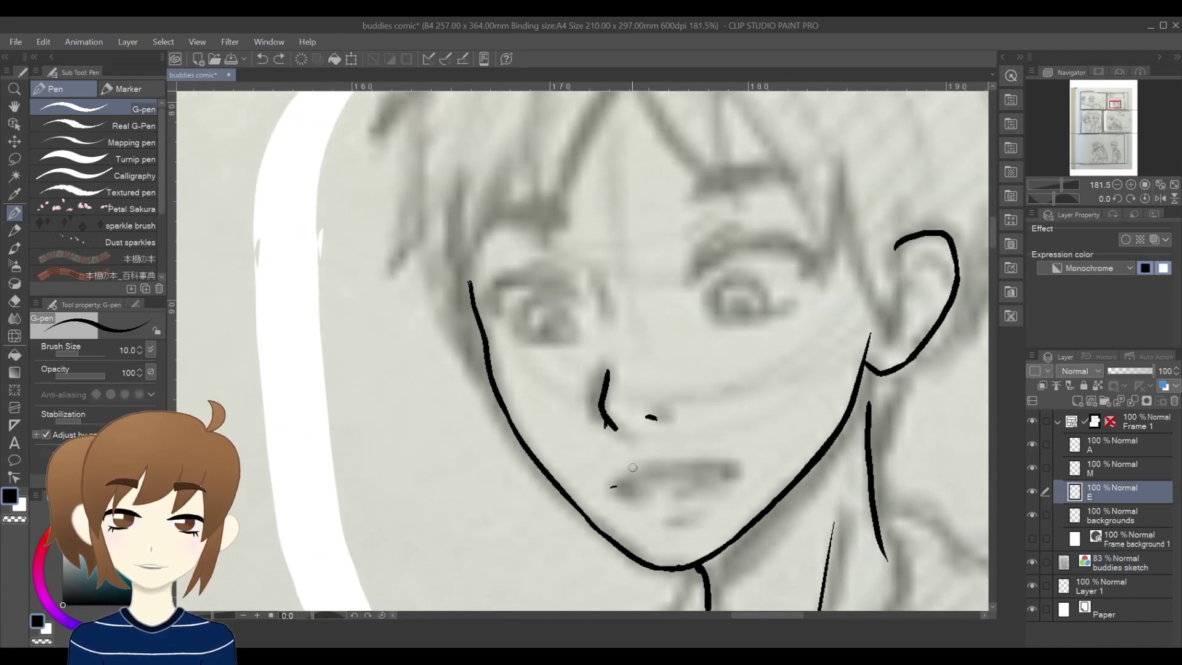
# Step: Ink the boy's mouth, upper and lower lash lines, eyelid creases and both eyebrows
pyautogui.scroll(2, 624, 469)
pyautogui.moveTo(494, 394); pyautogui.dragTo(501, 412)
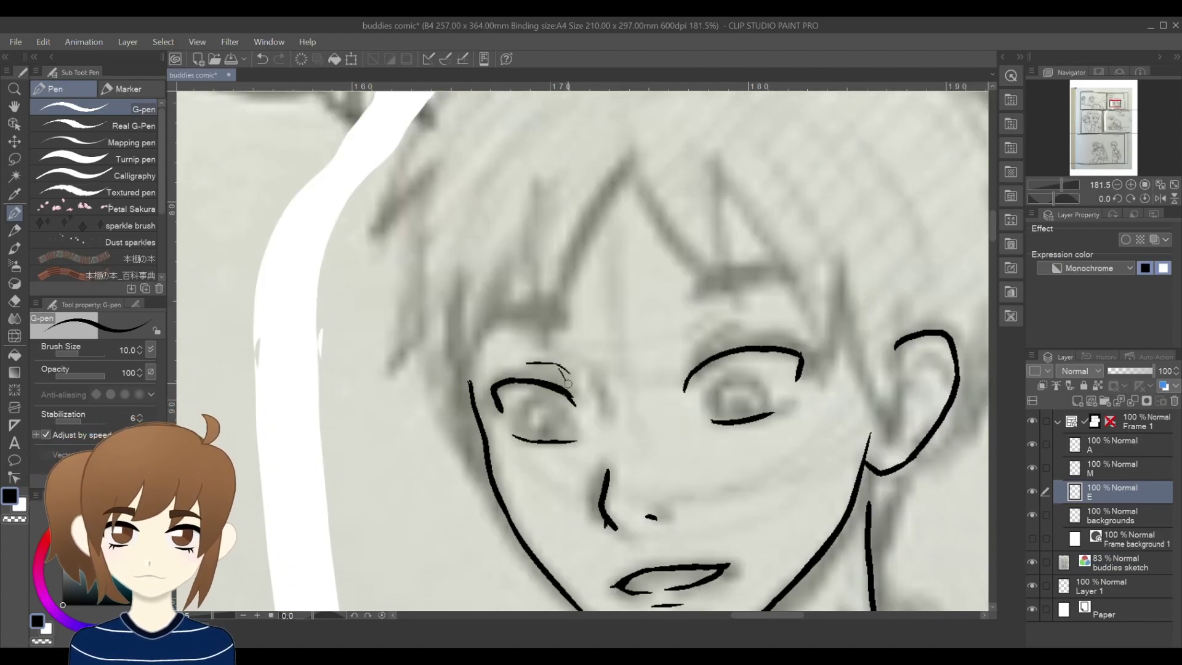
pyautogui.moveTo(679, 360); pyautogui.dragTo(736, 329)
pyautogui.moveTo(483, 322); pyautogui.dragTo(546, 304)
pyautogui.moveTo(731, 272); pyautogui.dragTo(786, 282)
pyautogui.moveTo(679, 302); pyautogui.dragTo(786, 282)
# Step: Ink the round irises inside both of the boy's eyes
pyautogui.scroll(1, 569, 431)
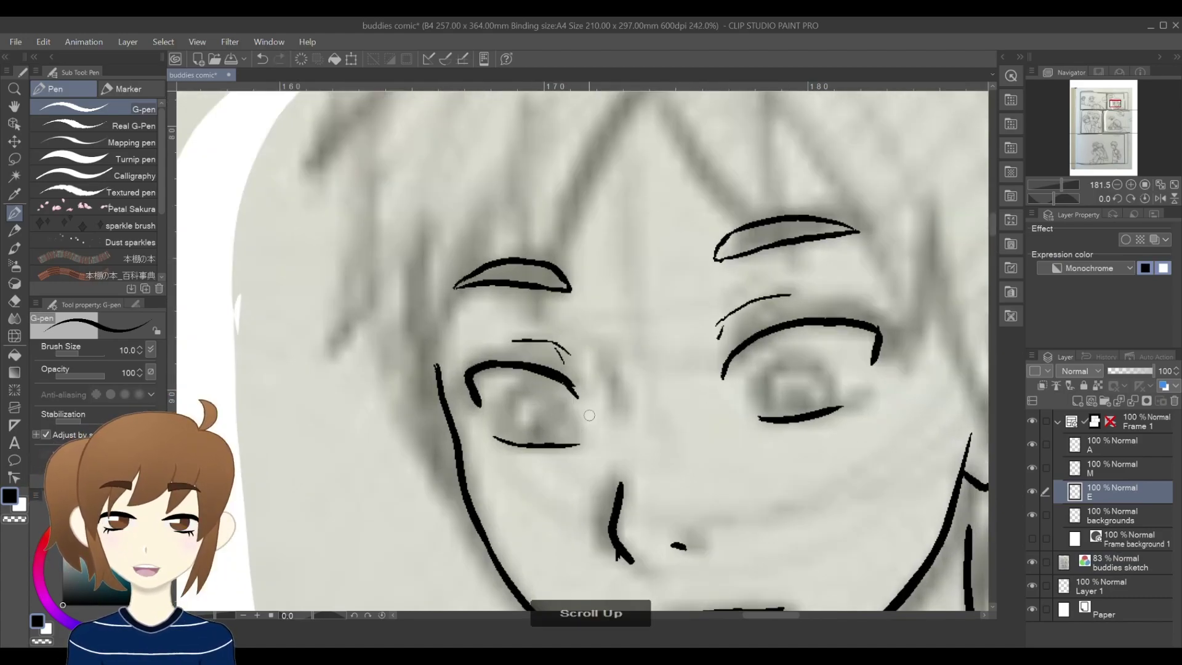
pyautogui.moveTo(513, 394); pyautogui.dragTo(508, 440)
pyautogui.moveTo(762, 616); pyautogui.dragTo(770, 616)
pyautogui.moveTo(676, 355)
pyautogui.mouseDown()
pyautogui.moveTo(647, 415)
pyautogui.moveTo(708, 411)
pyautogui.mouseUp()
# Step: Ink the boy's shirt neckline and the jacket collar lines below his neck
pyautogui.scroll(-2, 705, 394)
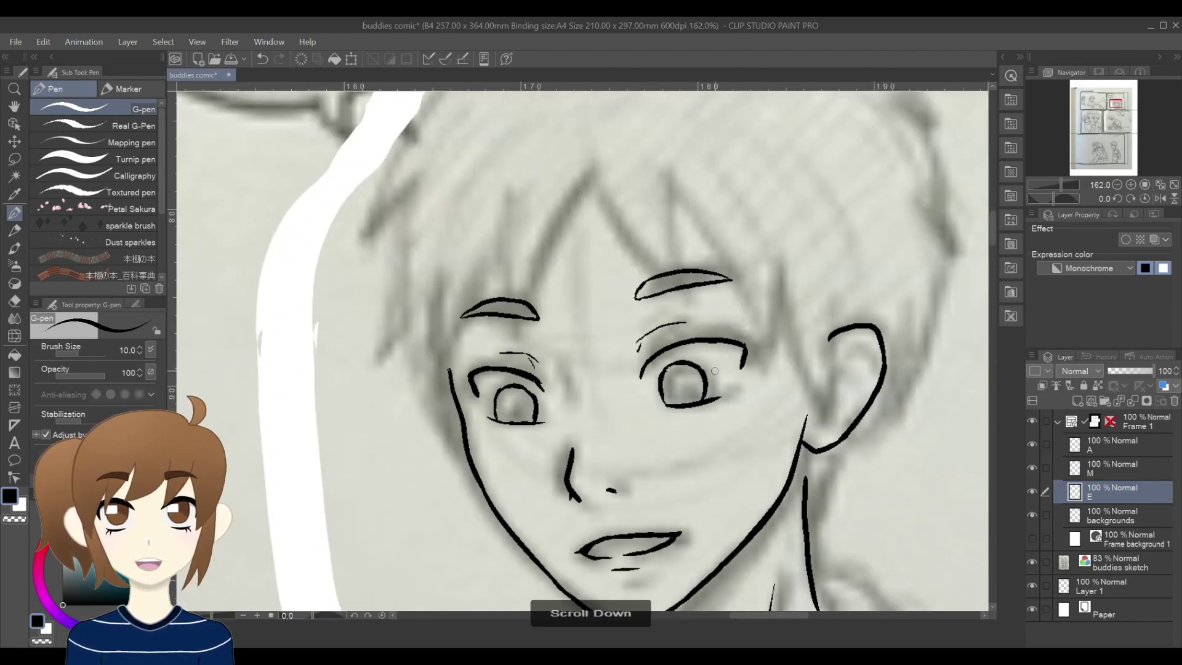
pyautogui.moveTo(992, 232); pyautogui.dragTo(992, 247)
pyautogui.moveTo(650, 391); pyautogui.dragTo(565, 470)
pyautogui.moveTo(580, 459)
pyautogui.mouseDown()
pyautogui.moveTo(591, 531)
pyautogui.moveTo(455, 529)
pyautogui.mouseUp()
pyautogui.moveTo(653, 412)
pyautogui.mouseDown()
pyautogui.moveTo(679, 531)
pyautogui.moveTo(638, 529)
pyautogui.mouseUp()
pyautogui.hscroll(3, 582, 308)
pyautogui.moveTo(668, 356)
pyautogui.mouseDown()
pyautogui.moveTo(768, 421)
pyautogui.moveTo(738, 532)
pyautogui.mouseUp()
pyautogui.moveTo(402, 454)
pyautogui.mouseDown()
pyautogui.moveTo(421, 532)
pyautogui.moveTo(397, 447)
pyautogui.mouseUp()
# Step: Switch briefly to the Eraser, return to the G-pen and ink the jacket's shoulder line
pyautogui.click(14, 301)
pyautogui.click(14, 213)
pyautogui.moveTo(786, 615); pyautogui.dragTo(800, 615)
pyautogui.moveTo(612, 421)
pyautogui.mouseDown()
pyautogui.moveTo(809, 501)
pyautogui.moveTo(827, 532)
pyautogui.mouseUp()
pyautogui.scroll(-2, 816, 418)
pyautogui.moveTo(781, 615); pyautogui.dragTo(772, 615)
# Step: Ink the pointed bangs across the boy's forehead and the side locks by his temples and ear
pyautogui.scroll(2, 526, 247)
pyautogui.moveTo(423, 277); pyautogui.dragTo(429, 422)
pyautogui.moveTo(510, 265); pyautogui.dragTo(430, 422)
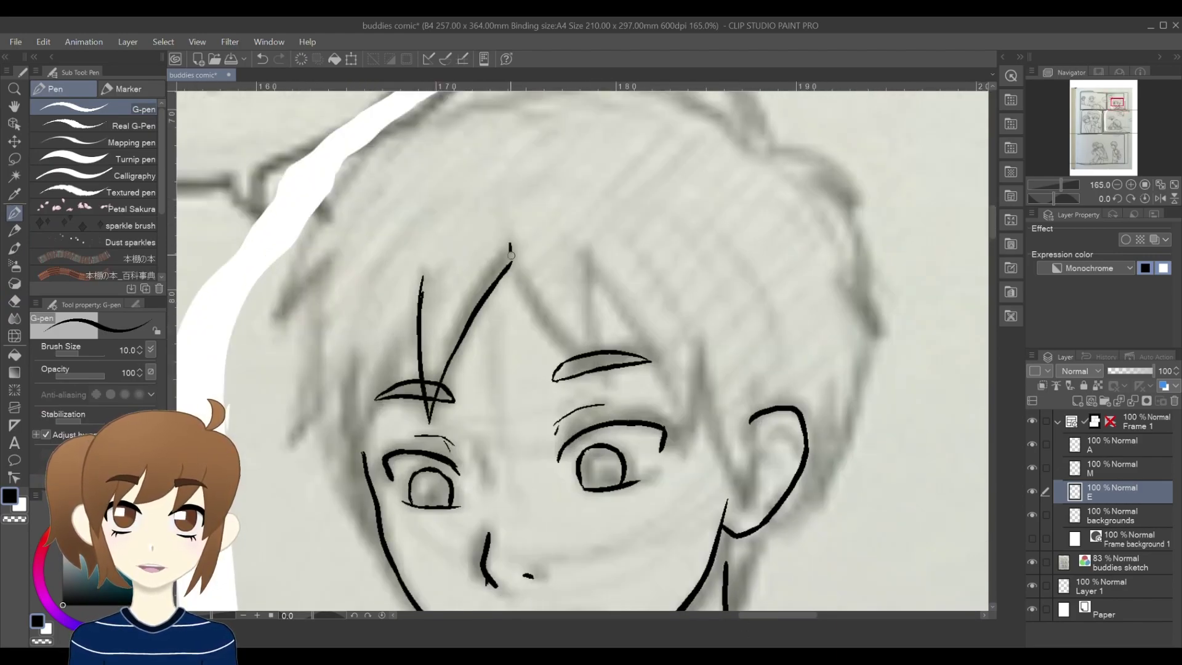
pyautogui.moveTo(510, 244); pyautogui.dragTo(604, 378)
pyautogui.moveTo(595, 267); pyautogui.dragTo(596, 371)
pyautogui.moveTo(597, 281); pyautogui.dragTo(690, 451)
pyautogui.moveTo(699, 400); pyautogui.dragTo(726, 524)
pyautogui.moveTo(746, 369); pyautogui.dragTo(725, 510)
pyautogui.moveTo(361, 478); pyautogui.dragTo(417, 332)
# Step: Ink the tuft on top of the head and the hair outline running down behind the ear
pyautogui.scroll(2, 418, 333)
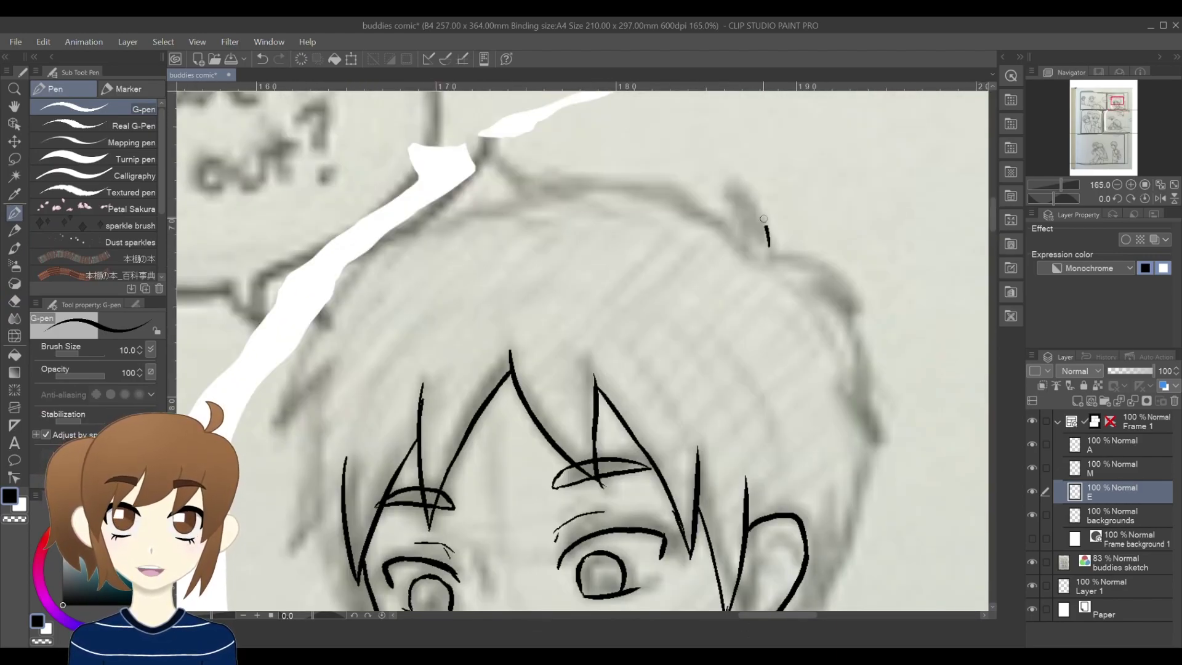
pyautogui.moveTo(749, 243); pyautogui.dragTo(736, 198)
pyautogui.moveTo(992, 215); pyautogui.dragTo(992, 231)
pyautogui.moveTo(873, 230)
pyautogui.mouseDown()
pyautogui.moveTo(816, 474)
pyautogui.moveTo(727, 564)
pyautogui.mouseUp()
pyautogui.moveTo(778, 615); pyautogui.dragTo(758, 615)
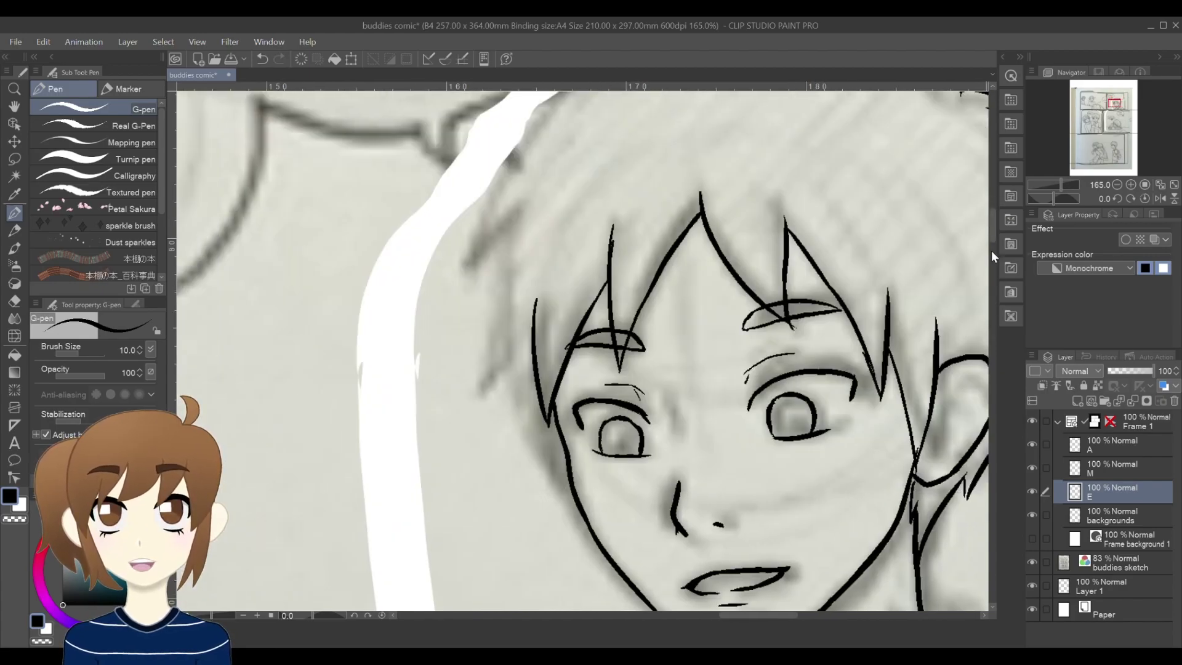
# Step: Try to ink the hair outline across the crown and down the side facing the speech bubbles
pyautogui.moveTo(993, 246); pyautogui.dragTo(992, 236)
pyautogui.moveTo(695, 107)
pyautogui.mouseDown()
pyautogui.moveTo(718, 141)
pyautogui.moveTo(940, 190)
pyautogui.mouseUp()
pyautogui.moveTo(740, 143)
pyautogui.mouseDown()
pyautogui.moveTo(638, 157)
pyautogui.moveTo(491, 261)
pyautogui.mouseUp()
pyautogui.hotkey('ctrl', 'z')
pyautogui.scroll(-3, 716, 289)
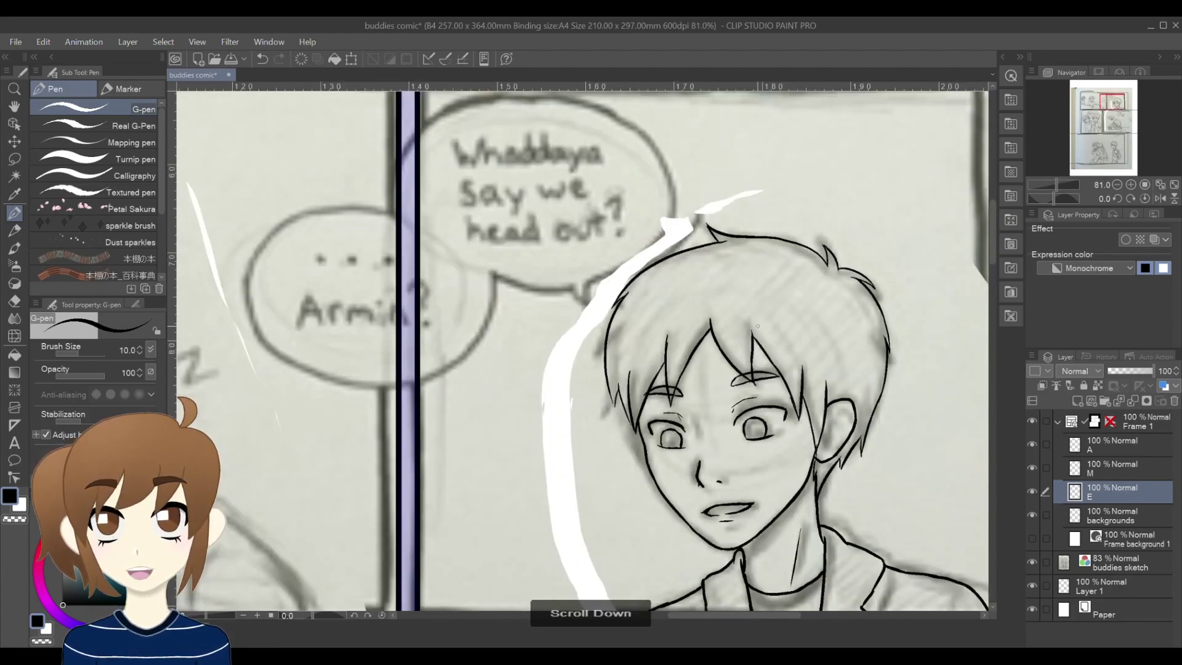
pyautogui.scroll(2, 831, 203)
pyautogui.hotkey('ctrl', 'z')
pyautogui.hotkey('ctrl', 'z')
# Step: Ink the crown and the jagged outer side of the boy's hair, and save the comic
pyautogui.moveTo(554, 283); pyautogui.dragTo(455, 442)
pyautogui.moveTo(455, 442); pyautogui.dragTo(489, 394)
pyautogui.moveTo(487, 393); pyautogui.dragTo(470, 543)
pyautogui.moveTo(471, 543); pyautogui.dragTo(498, 520)
pyautogui.moveTo(825, 287); pyautogui.dragTo(616, 232)
pyautogui.moveTo(616, 232); pyautogui.dragTo(541, 291)
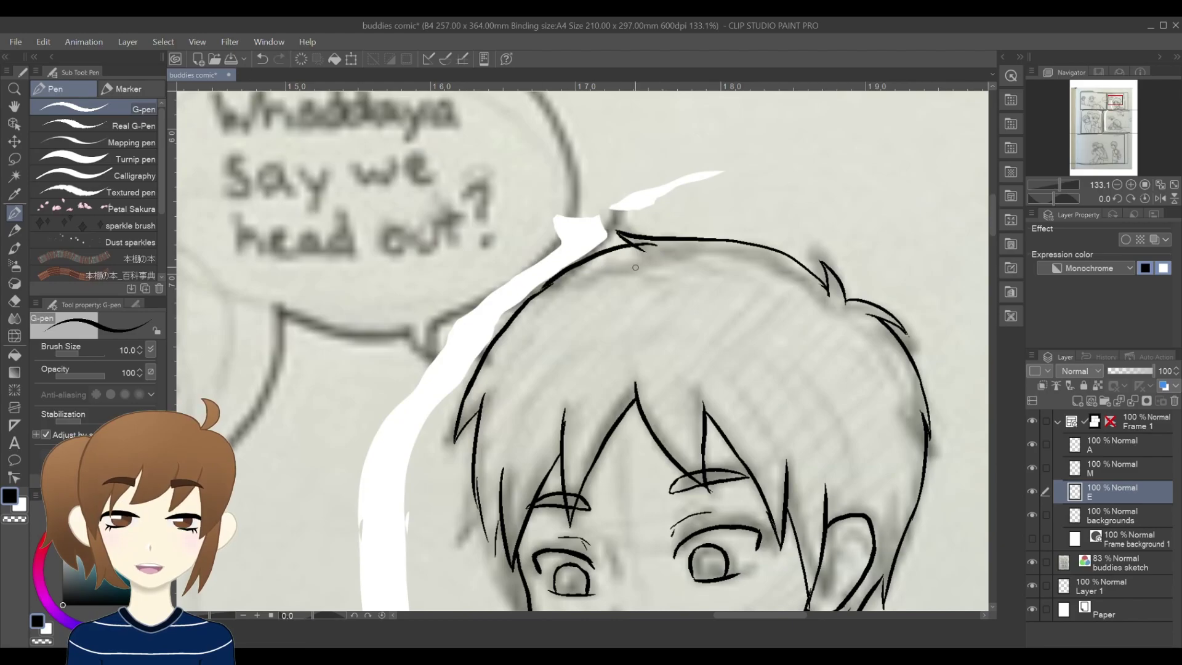
pyautogui.scroll(-4, 649, 325)
pyautogui.hotkey('ctrl', 's')
# Step: Ink three short surprise lines beside the standing boy's head in the upper-left panel
pyautogui.moveTo(743, 615); pyautogui.dragTo(640, 619)
pyautogui.scroll(2, 678, 277)
pyautogui.moveTo(721, 233); pyautogui.dragTo(750, 215)
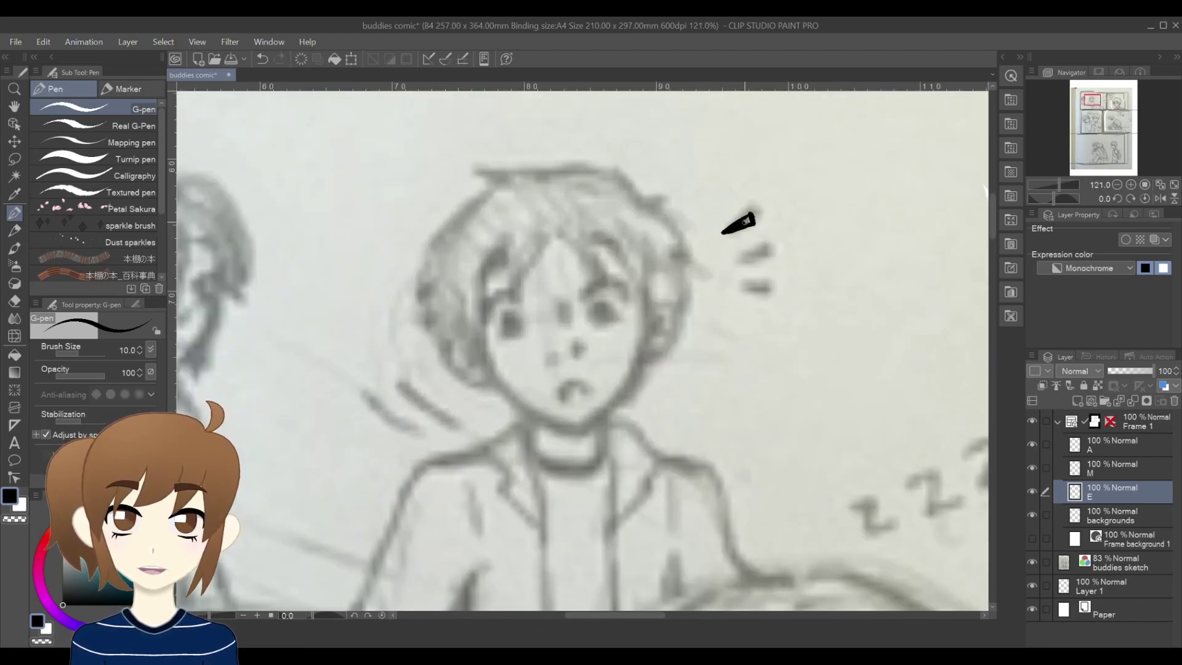
pyautogui.moveTo(723, 258); pyautogui.dragTo(774, 250)
pyautogui.moveTo(717, 284); pyautogui.dragTo(768, 286)
# Step: Ink the standing boy's face outline, neck, nose, mouth, eyes and ears
pyautogui.scroll(2, 569, 350)
pyautogui.moveTo(458, 357); pyautogui.dragTo(555, 449)
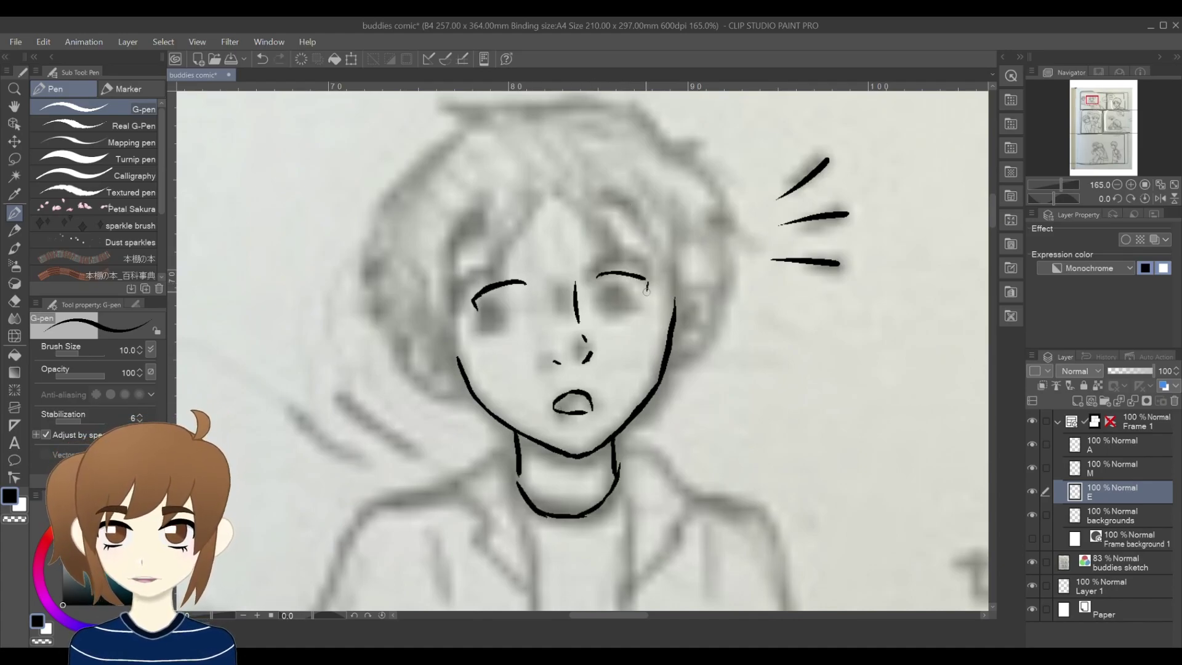
pyautogui.moveTo(678, 363); pyautogui.dragTo(703, 298)
# Step: Ink both notched lapels of the jacket collar around the boy's neck
pyautogui.scroll(-3, 689, 307)
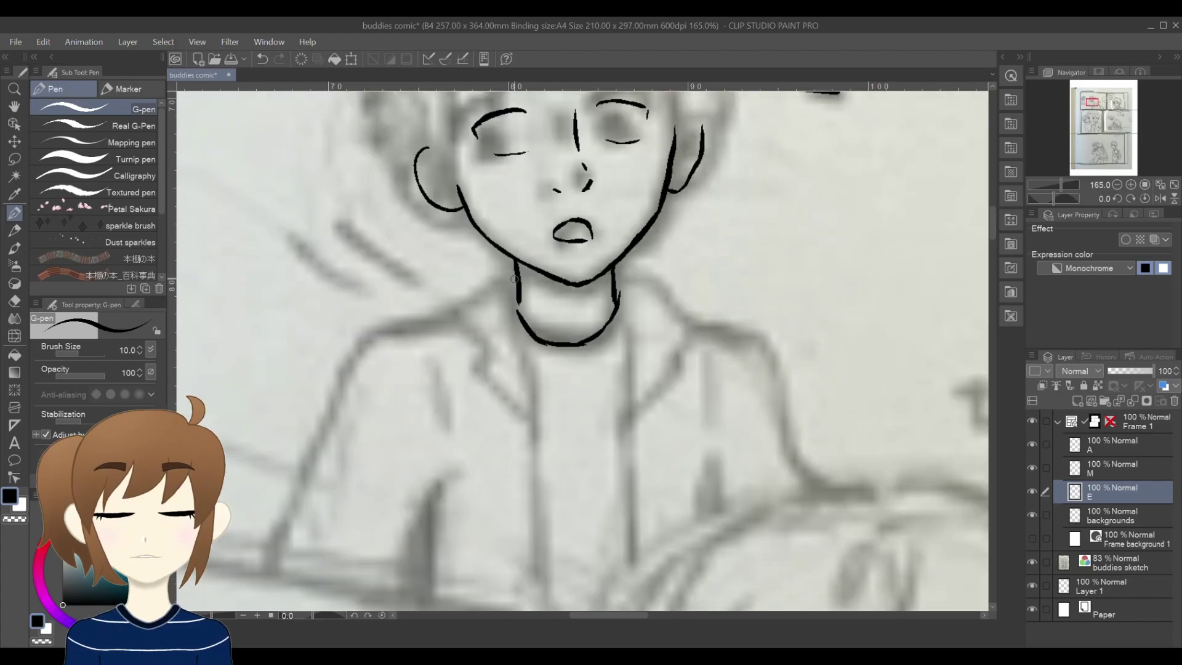
pyautogui.moveTo(516, 275); pyautogui.dragTo(487, 351)
pyautogui.moveTo(486, 351); pyautogui.dragTo(534, 418)
pyautogui.moveTo(512, 295); pyautogui.dragTo(535, 419)
pyautogui.moveTo(616, 271); pyautogui.dragTo(675, 308)
pyautogui.moveTo(674, 308); pyautogui.dragTo(660, 358)
pyautogui.moveTo(657, 360); pyautogui.dragTo(634, 424)
# Step: Ink the shoulder and sleeve on the jacket's left side, its front edge and the underarm folds
pyautogui.moveTo(462, 317); pyautogui.dragTo(271, 587)
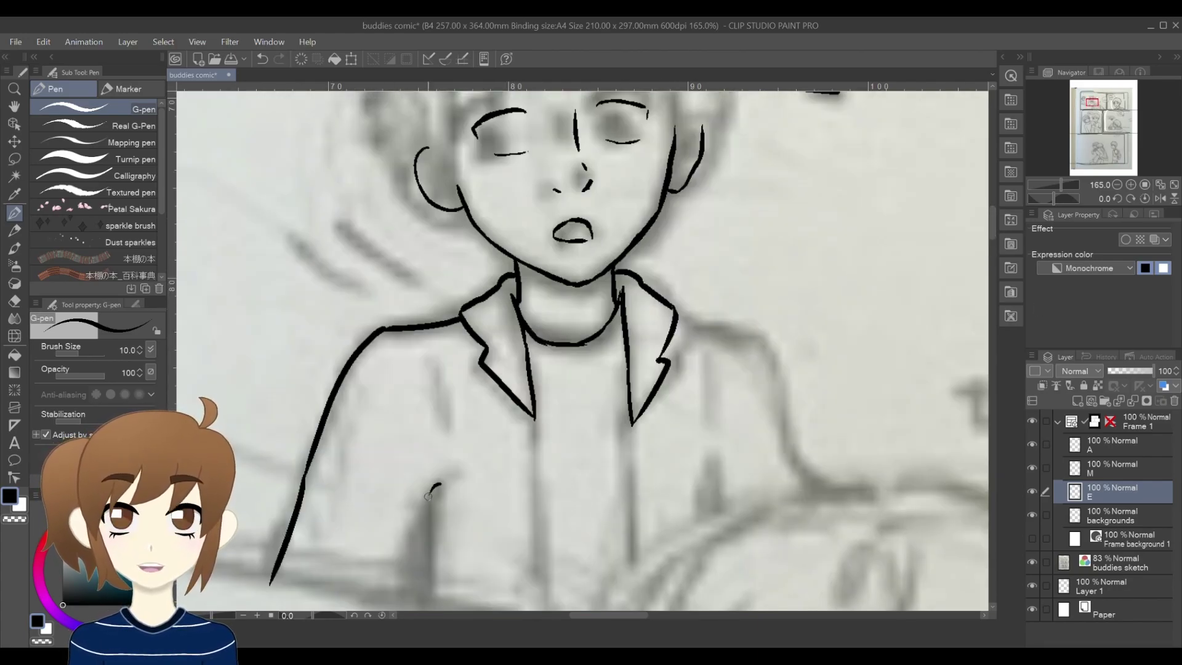
pyautogui.moveTo(441, 487); pyautogui.dragTo(398, 609)
pyautogui.scroll(-2, 401, 554)
pyautogui.moveTo(535, 283); pyautogui.dragTo(548, 499)
pyautogui.moveTo(426, 369); pyautogui.dragTo(431, 479)
# Step: Ink the jacket's other shoulder, sleeve crease and front edge, undoing the unwanted fold strokes
pyautogui.moveTo(676, 180); pyautogui.dragTo(794, 366)
pyautogui.moveTo(709, 213); pyautogui.dragTo(717, 284)
pyautogui.moveTo(718, 335); pyautogui.dragTo(708, 393)
pyautogui.hotkey('ctrl', 'z')
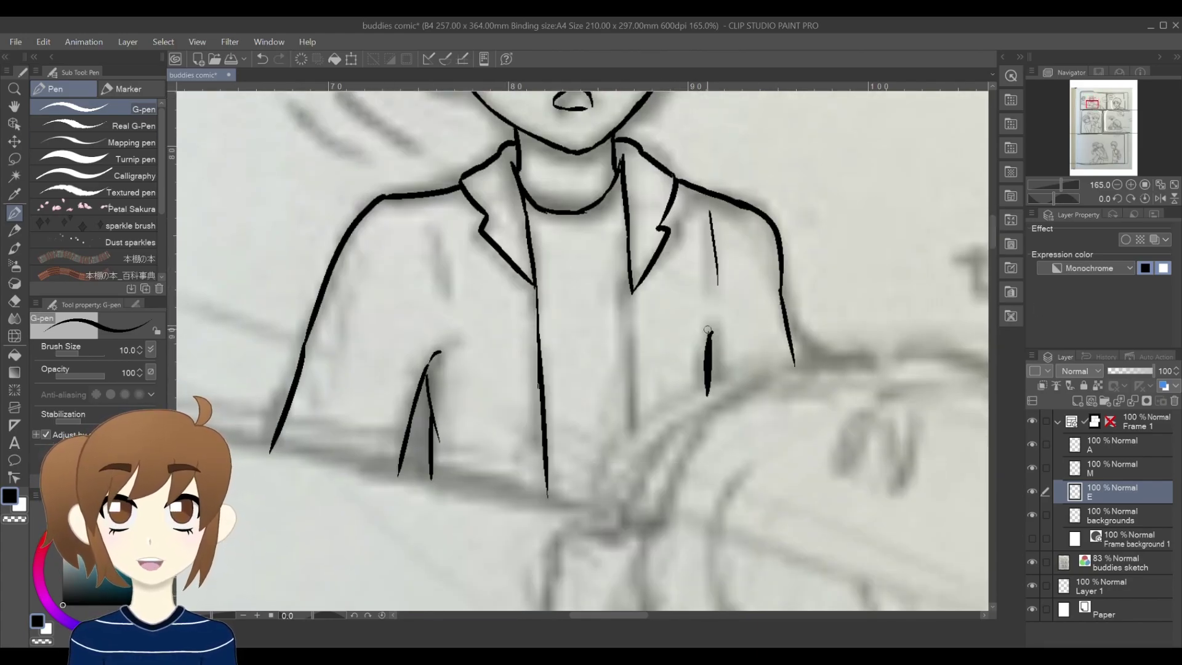
pyautogui.hotkey('ctrl', 'z')
pyautogui.moveTo(632, 291); pyautogui.dragTo(634, 457)
# Step: Lasso part of the inked line art, apply a transform, deselect and return to the pen
pyautogui.scroll(-4, 683, 353)
pyautogui.click(14, 159)
pyautogui.moveTo(522, 255); pyautogui.dragTo(544, 390)
pyautogui.hotkey('ctrl', 't')
pyautogui.press('Return')
pyautogui.hotkey('ctrl', 'd')
pyautogui.press('p')
# Step: Ink the pointed bangs over the standing boy's forehead, redrawing the lock beside his ear
pyautogui.scroll(-2, 665, 265)
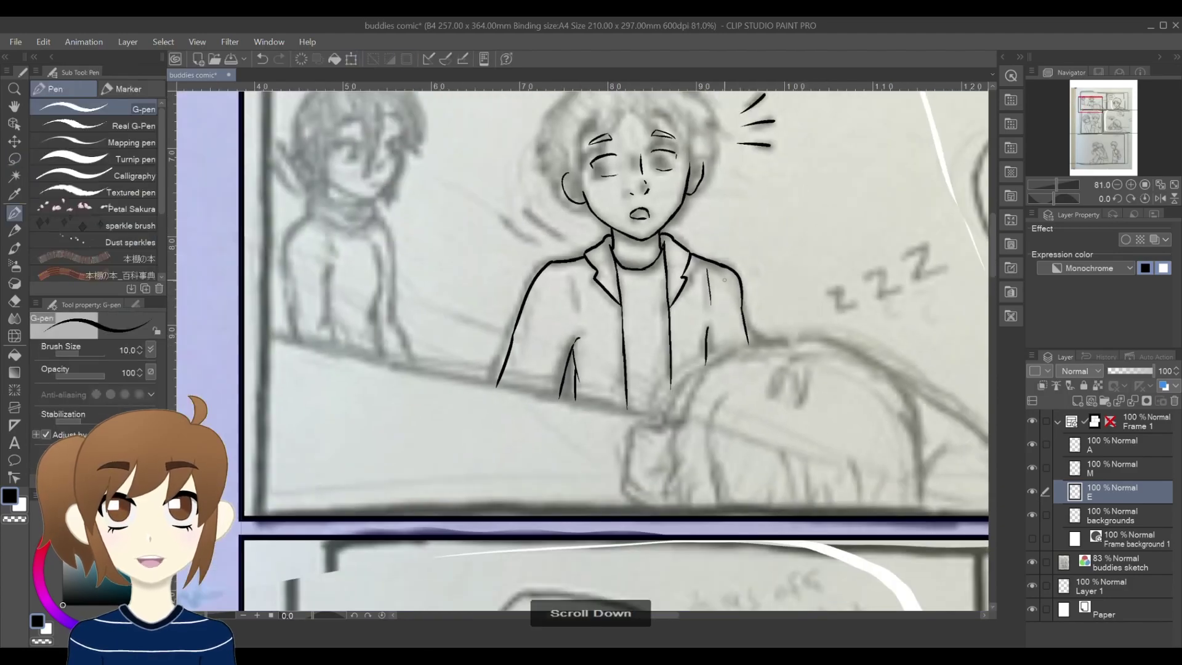
pyautogui.scroll(4, 591, 246)
pyautogui.scroll(5, 615, 259)
pyautogui.moveTo(588, 245); pyautogui.dragTo(665, 336)
pyautogui.moveTo(650, 264)
pyautogui.mouseDown()
pyautogui.moveTo(704, 378)
pyautogui.moveTo(721, 388)
pyautogui.mouseUp()
pyautogui.moveTo(730, 291); pyautogui.dragTo(722, 403)
pyautogui.hotkey('ctrl', 'z')
pyautogui.moveTo(731, 313); pyautogui.dragTo(722, 401)
# Step: Ink the side locks over the ear and the hair outline around the standing boy's head
pyautogui.moveTo(447, 351); pyautogui.dragTo(460, 425)
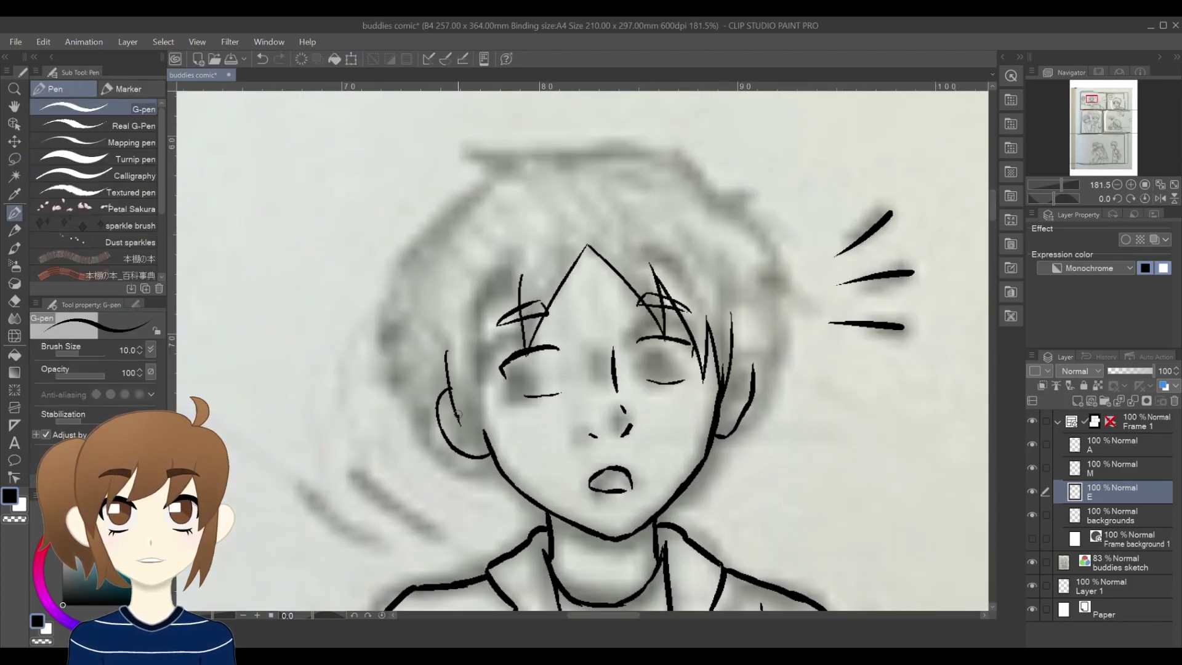
pyautogui.moveTo(515, 313); pyautogui.dragTo(493, 451)
pyautogui.moveTo(463, 373); pyautogui.dragTo(488, 447)
pyautogui.moveTo(419, 238); pyautogui.dragTo(409, 341)
pyautogui.moveTo(483, 162)
pyautogui.mouseDown()
pyautogui.moveTo(705, 167)
pyautogui.moveTo(419, 245)
pyautogui.mouseUp()
pyautogui.moveTo(721, 185); pyautogui.dragTo(781, 340)
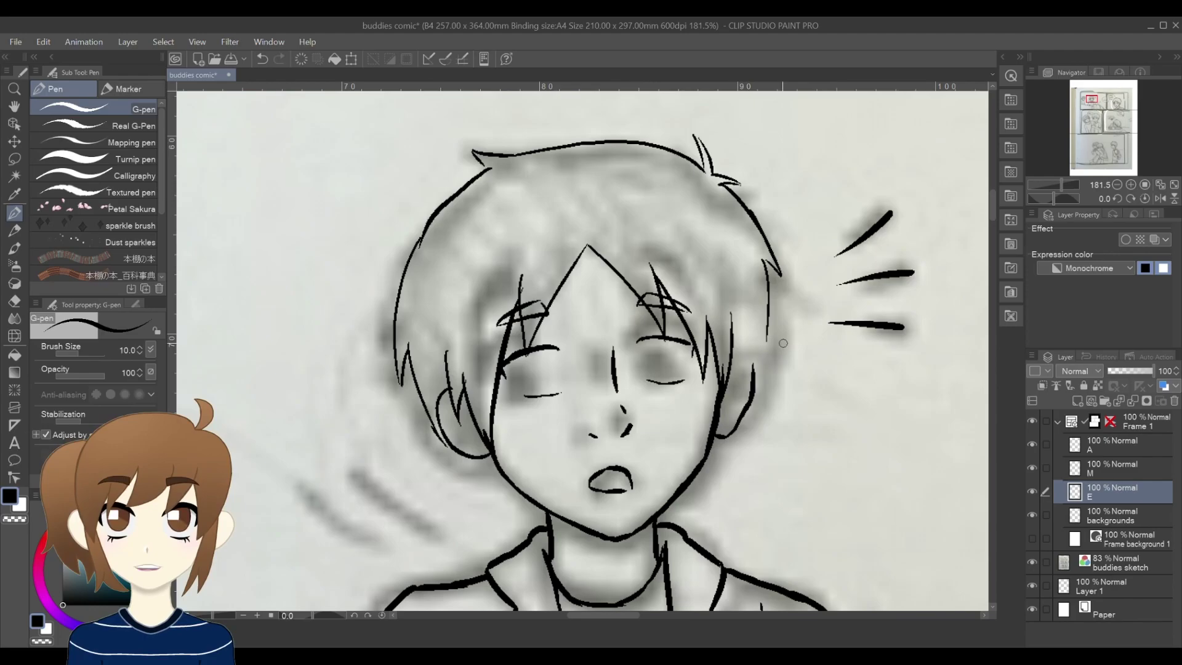
# Step: Ink the boy's facial features, face outline, ear, neck and shirt neckline in the middle-left panel
pyautogui.scroll(-5, 781, 340)
pyautogui.scroll(4, 772, 585)
pyautogui.scroll(3, 862, 277)
pyautogui.moveTo(663, 348); pyautogui.dragTo(661, 367)
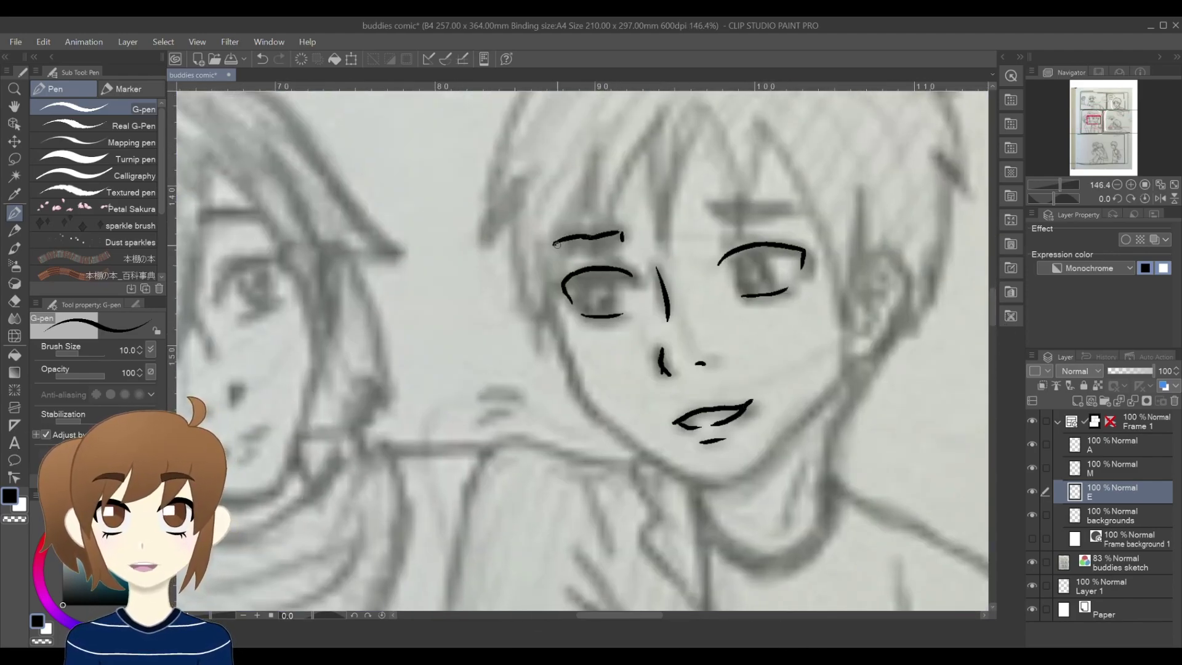
pyautogui.moveTo(575, 378)
pyautogui.mouseDown()
pyautogui.moveTo(736, 475)
pyautogui.moveTo(829, 386)
pyautogui.moveTo(859, 256)
pyautogui.mouseUp()
pyautogui.scroll(-3, 703, 323)
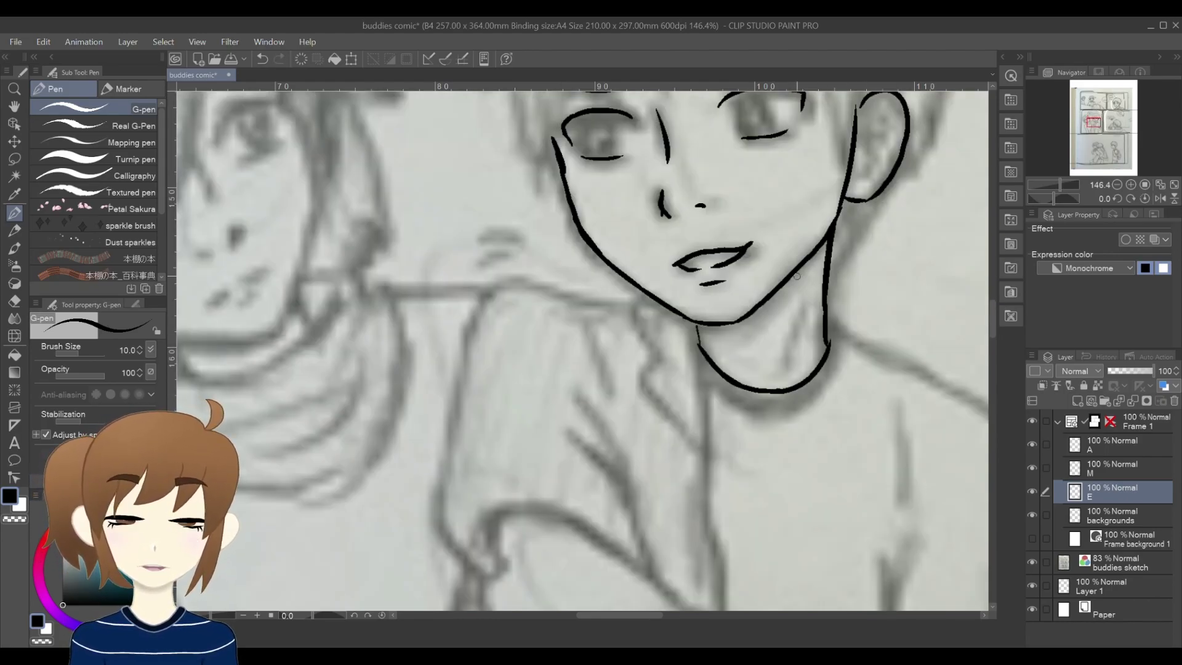
# Step: Ink the pointed bangs across the boy's forehead, redoing the lock nearest his ear
pyautogui.moveTo(992, 320); pyautogui.dragTo(991, 300)
pyautogui.moveTo(593, 261); pyautogui.dragTo(604, 388)
pyautogui.moveTo(653, 252); pyautogui.dragTo(603, 381)
pyautogui.moveTo(660, 228); pyautogui.dragTo(655, 343)
pyautogui.moveTo(701, 229); pyautogui.dragTo(655, 340)
pyautogui.moveTo(700, 228); pyautogui.dragTo(743, 359)
pyautogui.moveTo(760, 245); pyautogui.dragTo(743, 358)
pyautogui.moveTo(761, 245); pyautogui.dragTo(847, 439)
pyautogui.hotkey('ctrl', 'z')
pyautogui.moveTo(856, 317); pyautogui.dragTo(855, 397)
# Step: Ink the side locks beside the boy's cheek and the pointed tuft at the back of his hair
pyautogui.moveTo(518, 298); pyautogui.dragTo(547, 464)
pyautogui.moveTo(584, 315); pyautogui.dragTo(546, 462)
pyautogui.moveTo(506, 258); pyautogui.dragTo(494, 370)
pyautogui.moveTo(513, 315); pyautogui.dragTo(494, 369)
pyautogui.moveTo(992, 294); pyautogui.dragTo(992, 284)
pyautogui.hotkey('ctrl', 'z')
pyautogui.moveTo(950, 340); pyautogui.dragTo(963, 432)
pyautogui.moveTo(948, 406); pyautogui.dragTo(962, 432)
# Step: Ink the hair behind the ear down to the nape and the outline from crown to side
pyautogui.moveTo(991, 289); pyautogui.dragTo(992, 312)
pyautogui.moveTo(949, 124)
pyautogui.mouseDown()
pyautogui.moveTo(919, 264)
pyautogui.moveTo(855, 351)
pyautogui.mouseUp()
pyautogui.moveTo(853, 330); pyautogui.dragTo(830, 373)
pyautogui.moveTo(992, 312); pyautogui.dragTo(992, 294)
pyautogui.hotkey('ctrl', 'z')
pyautogui.moveTo(654, 149); pyautogui.dragTo(510, 301)
# Step: Ink the jacket's notched lapel, shoulder, outer sleeve line and inner fold on the boy's raised arm
pyautogui.scroll(-3, 819, 394)
pyautogui.moveTo(992, 271); pyautogui.dragTo(992, 301)
pyautogui.scroll(2, 702, 345)
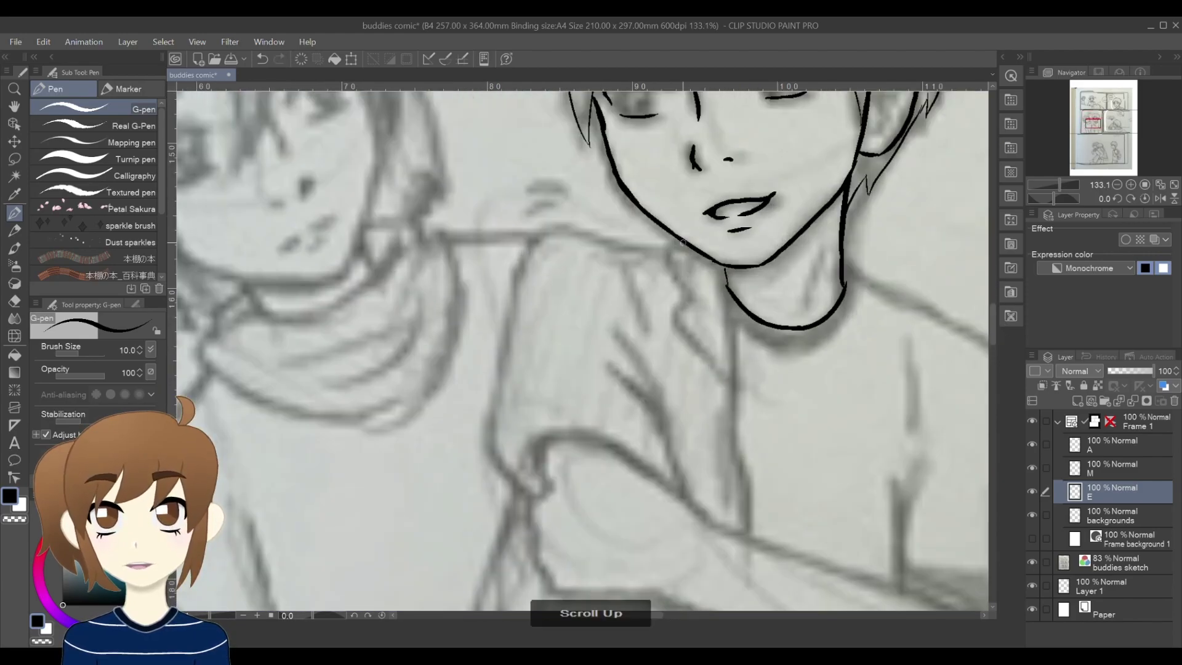
pyautogui.moveTo(676, 238); pyautogui.dragTo(685, 302)
pyautogui.moveTo(684, 301); pyautogui.dragTo(730, 417)
pyautogui.moveTo(661, 243); pyautogui.dragTo(499, 483)
pyautogui.moveTo(634, 265); pyautogui.dragTo(678, 486)
# Step: Ink the hanging jacket's lower edges and folds below the boy's arm down to the panel border
pyautogui.scroll(-5, 677, 480)
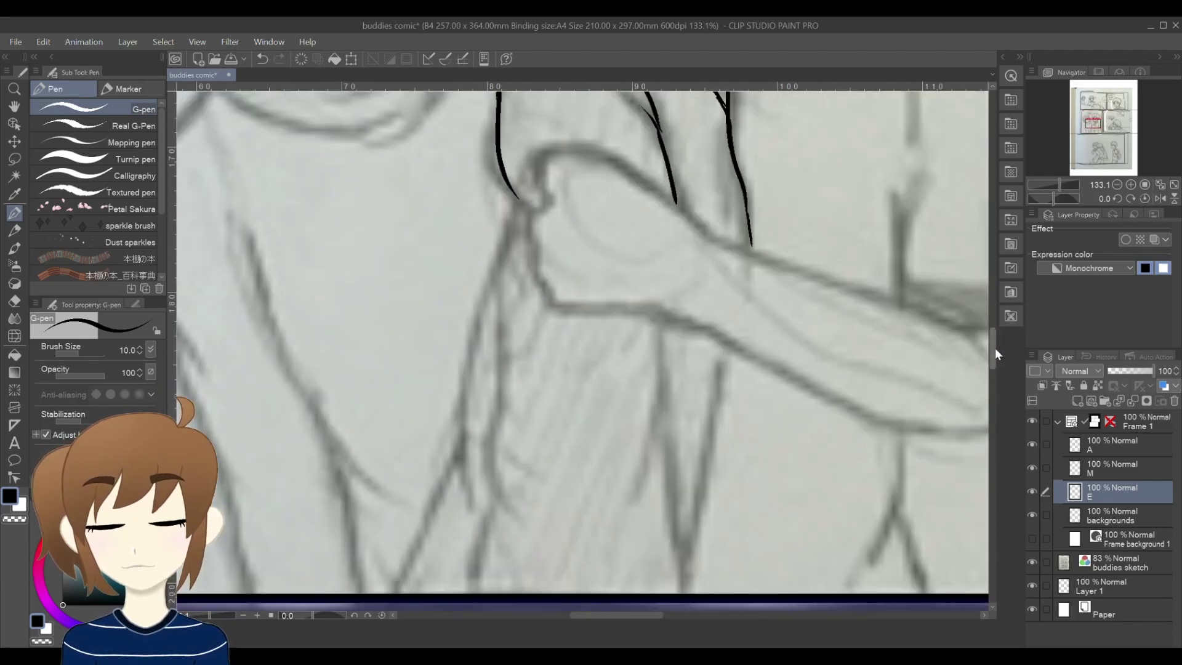
pyautogui.moveTo(517, 200); pyautogui.dragTo(475, 592)
pyautogui.moveTo(665, 316); pyautogui.dragTo(682, 592)
pyautogui.moveTo(664, 403); pyautogui.dragTo(638, 510)
pyautogui.moveTo(517, 202); pyautogui.dragTo(470, 492)
pyautogui.moveTo(463, 449); pyautogui.dragTo(398, 594)
pyautogui.scroll(-1, 394, 308)
pyautogui.moveTo(689, 330); pyautogui.dragTo(649, 536)
pyautogui.moveTo(621, 615); pyautogui.dragTo(641, 615)
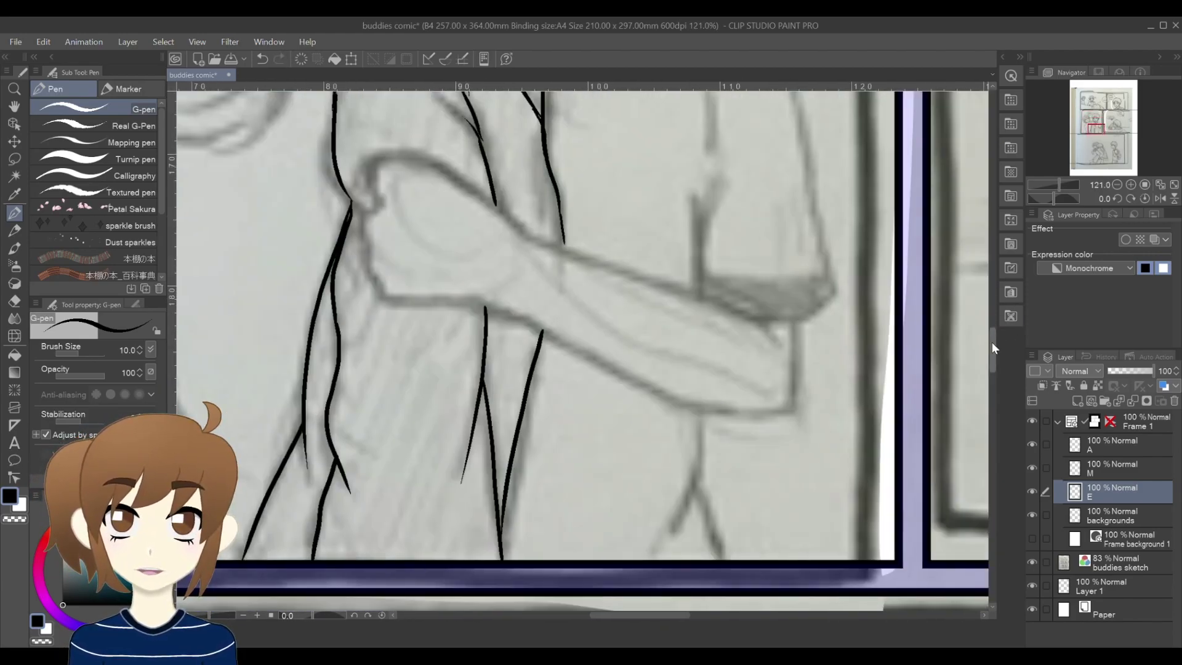
# Step: Ink the T-shirt's short sleeve with its hem and the shirt's side line above and below the boy's forearm
pyautogui.moveTo(992, 342); pyautogui.dragTo(992, 321)
pyautogui.moveTo(662, 239)
pyautogui.mouseDown()
pyautogui.moveTo(797, 321)
pyautogui.moveTo(836, 520)
pyautogui.mouseUp()
pyautogui.hotkey('ctrl', 'z')
pyautogui.moveTo(702, 230); pyautogui.dragTo(701, 341)
pyautogui.moveTo(992, 346); pyautogui.dragTo(992, 357)
pyautogui.moveTo(700, 319); pyautogui.dragTo(695, 399)
pyautogui.hotkey('ctrl', 'z')
pyautogui.moveTo(992, 362); pyautogui.dragTo(992, 346)
pyautogui.scroll(3, 485, 274)
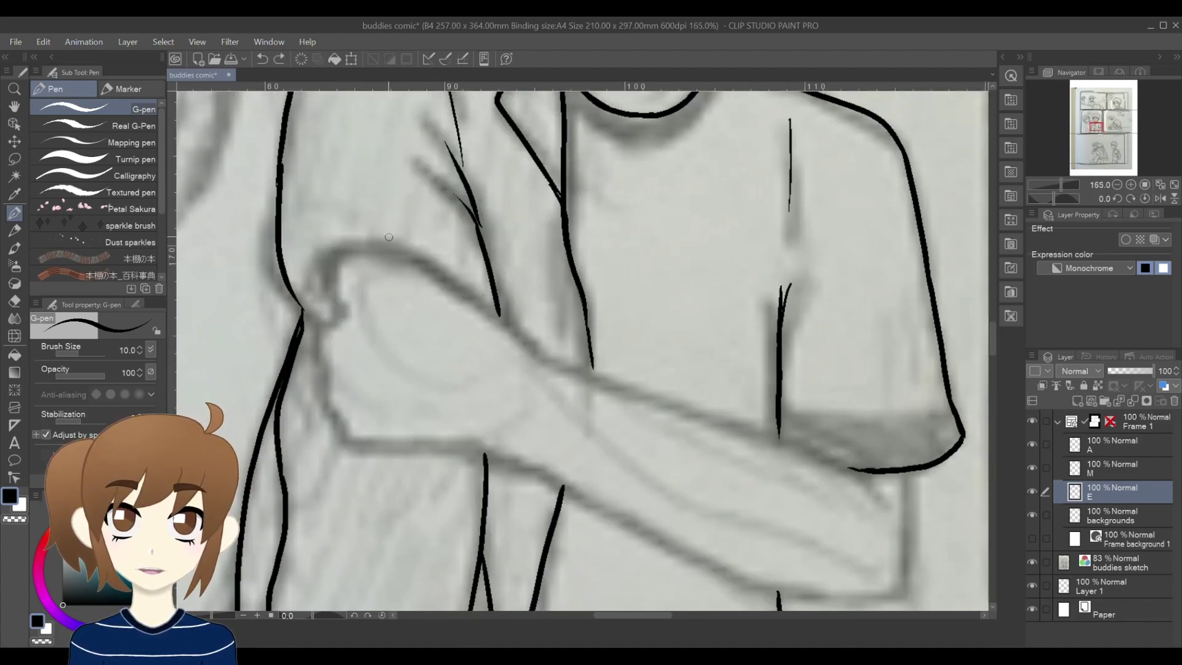
# Step: Ink the clenched fist and forearm gripping the jacket, with small fabric creases above the fist
pyautogui.moveTo(336, 301); pyautogui.dragTo(487, 308)
pyautogui.hotkey('ctrl', 'z')
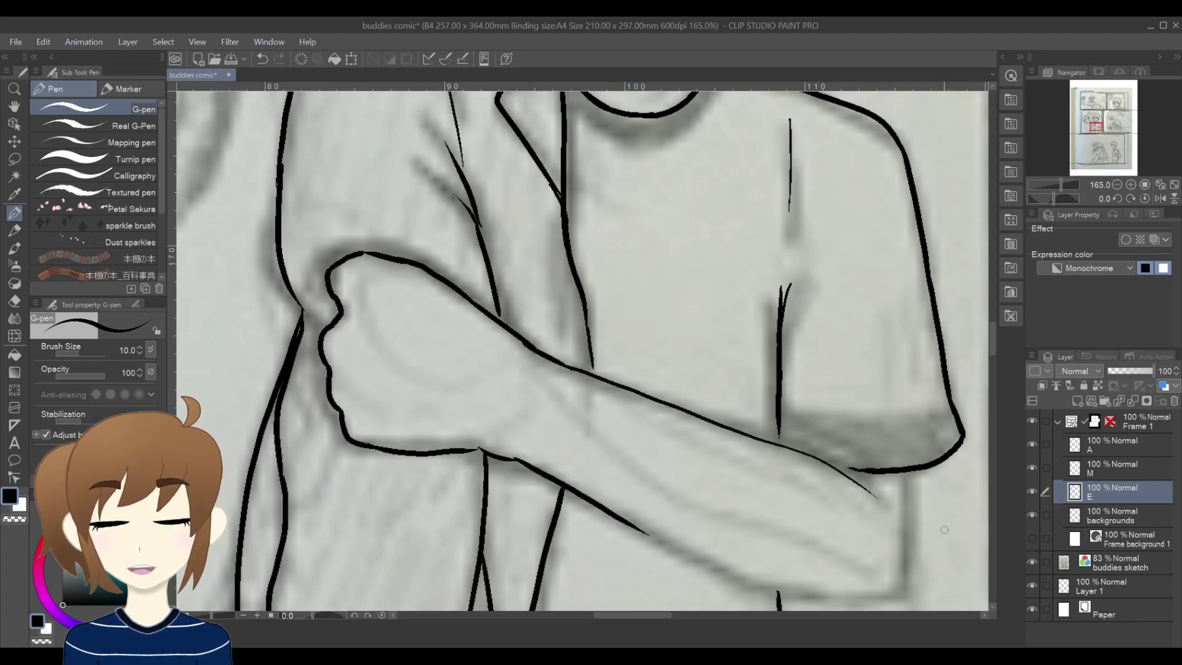
pyautogui.scroll(-3, 774, 292)
pyautogui.scroll(3, 774, 292)
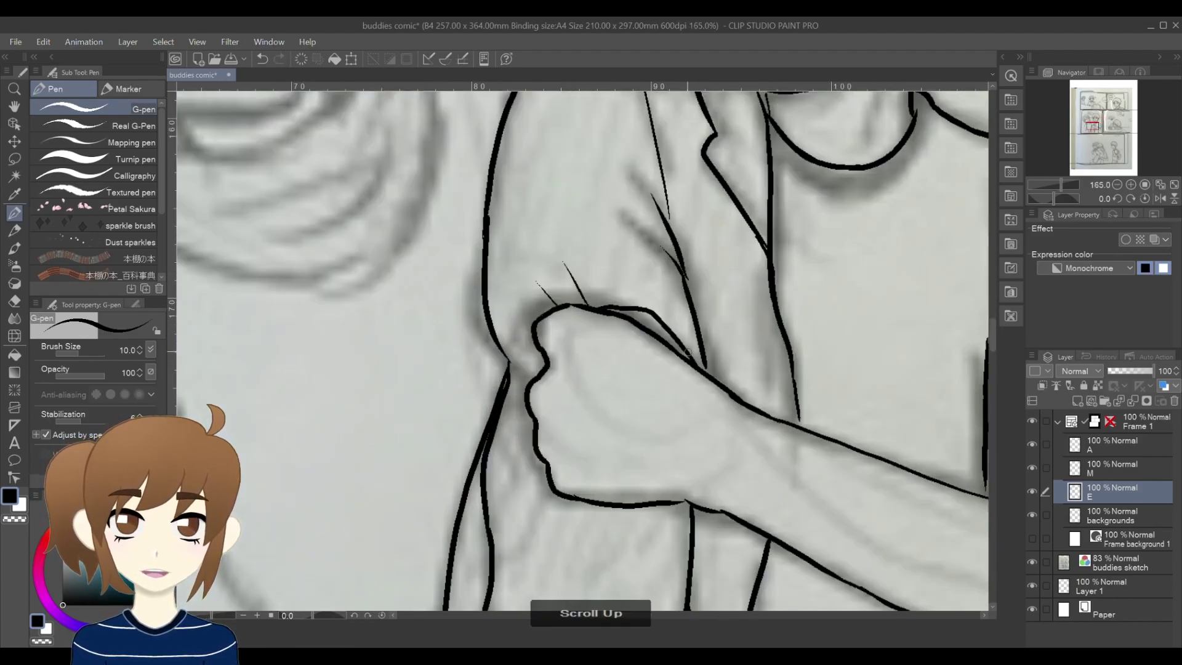
# Step: Ink the standing boy's eye, eyebrow, face profile, jaw and neck lines in the bottom panel
pyautogui.scroll(-4, 706, 370)
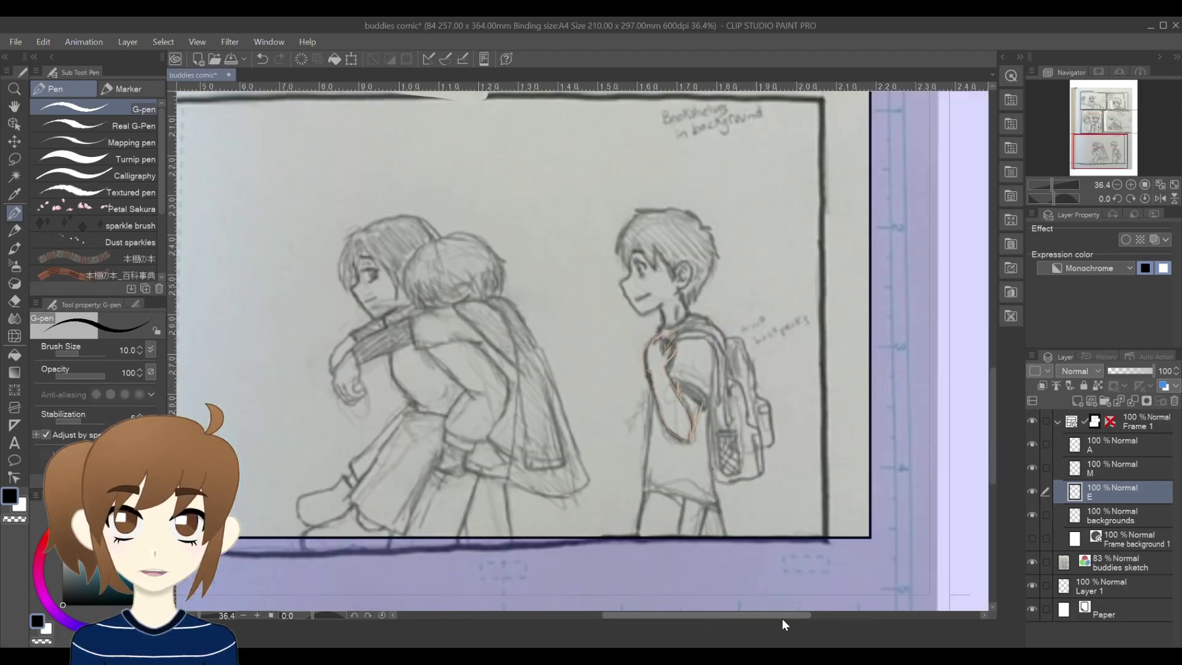
pyautogui.scroll(4, 661, 276)
pyautogui.moveTo(620, 257); pyautogui.dragTo(661, 276)
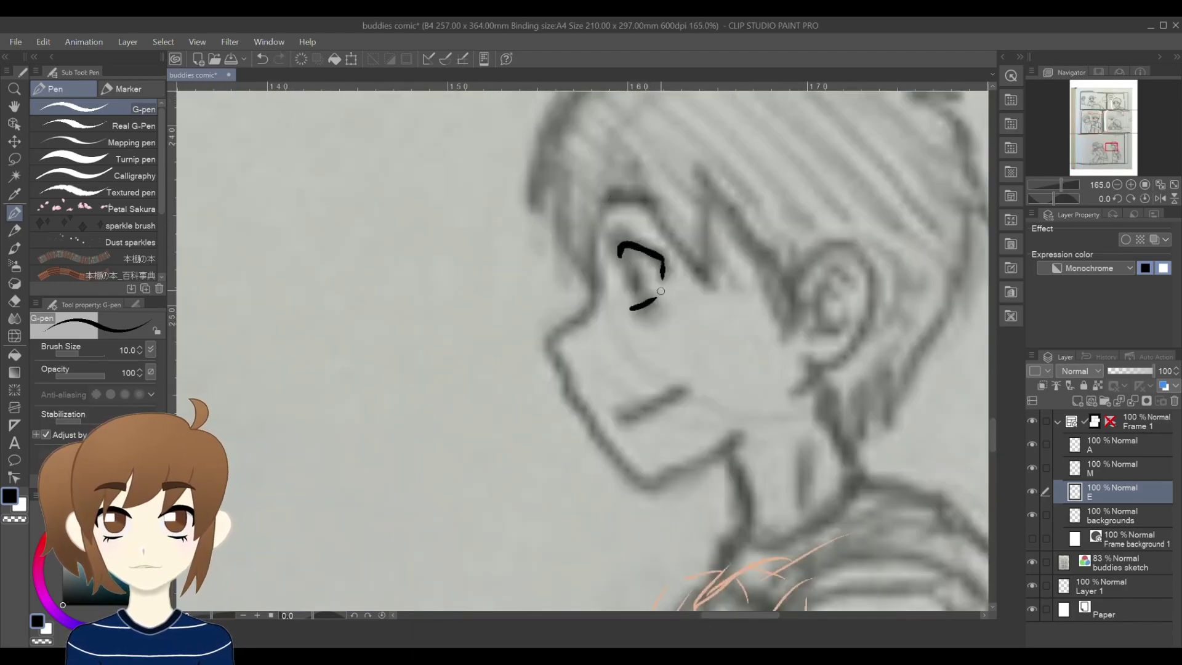
pyautogui.moveTo(599, 424); pyautogui.dragTo(750, 426)
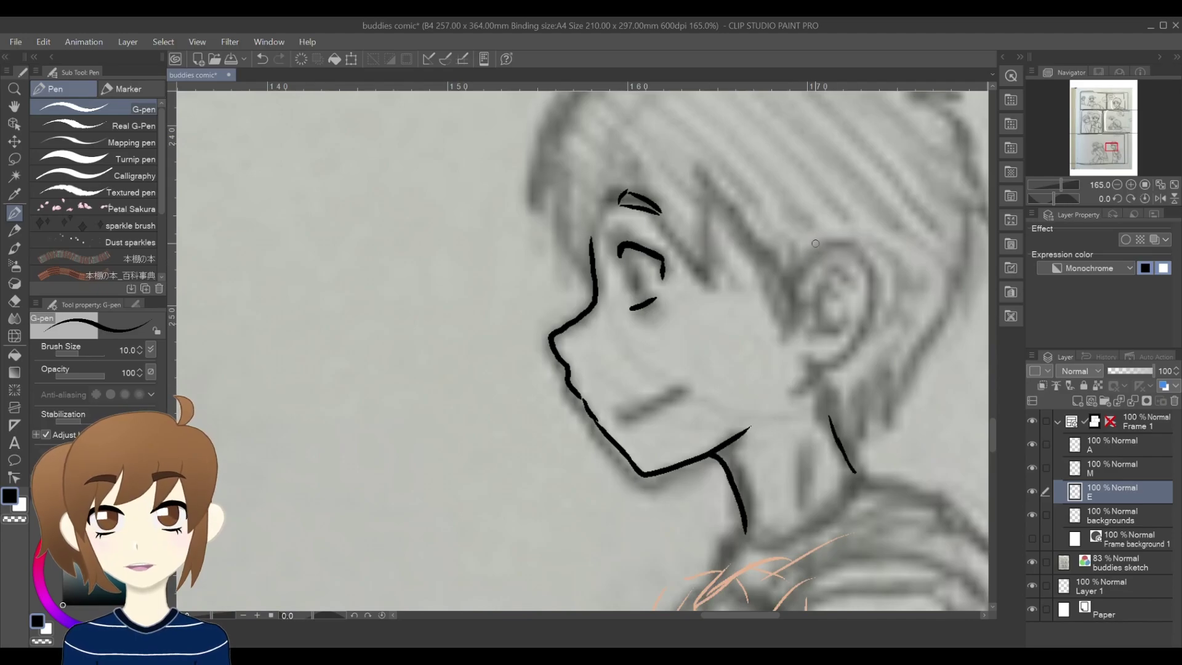
# Step: Ink the standing boy's ear and mouth in the bottom panel
pyautogui.moveTo(793, 365); pyautogui.dragTo(781, 385)
pyautogui.moveTo(602, 405); pyautogui.dragTo(660, 395)
pyautogui.scroll(-3, 745, 345)
pyautogui.moveTo(993, 434); pyautogui.dragTo(993, 429)
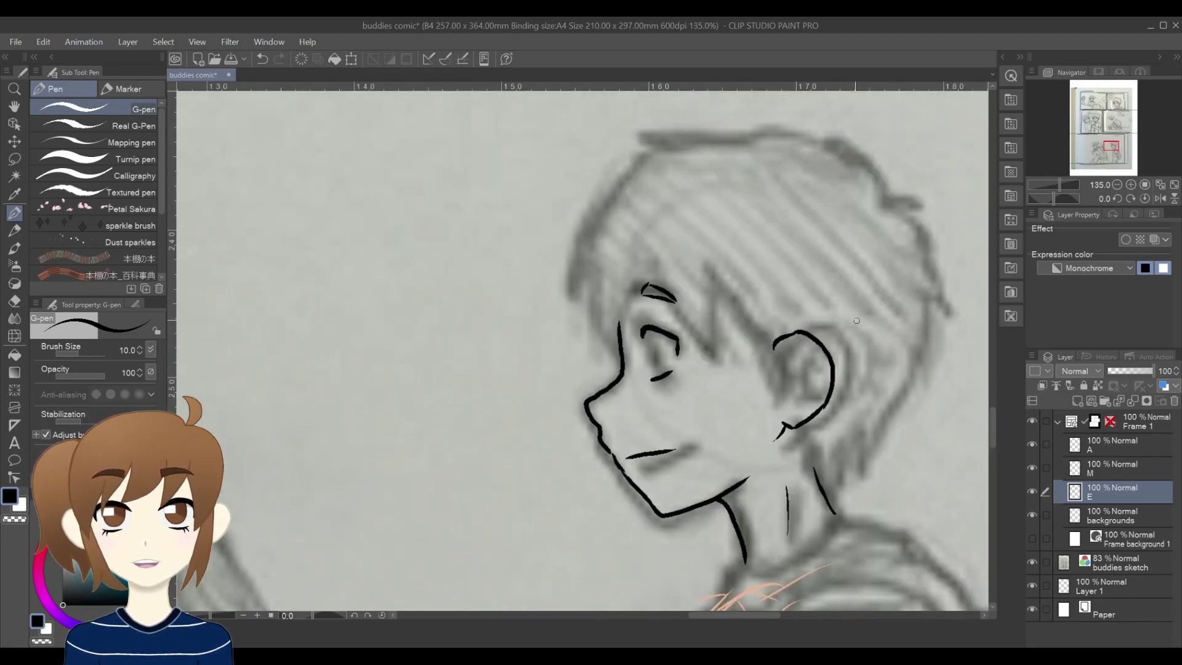
# Step: Ink the back of the standing boy's hair from the crown tufts down to the nape
pyautogui.scroll(4, 853, 123)
pyautogui.moveTo(874, 198)
pyautogui.mouseDown()
pyautogui.moveTo(926, 257)
pyautogui.moveTo(964, 385)
pyautogui.mouseUp()
pyautogui.moveTo(993, 424); pyautogui.dragTo(993, 431)
pyautogui.moveTo(944, 265); pyautogui.dragTo(913, 389)
pyautogui.moveTo(910, 359); pyautogui.dragTo(844, 470)
pyautogui.moveTo(993, 431); pyautogui.dragTo(993, 424)
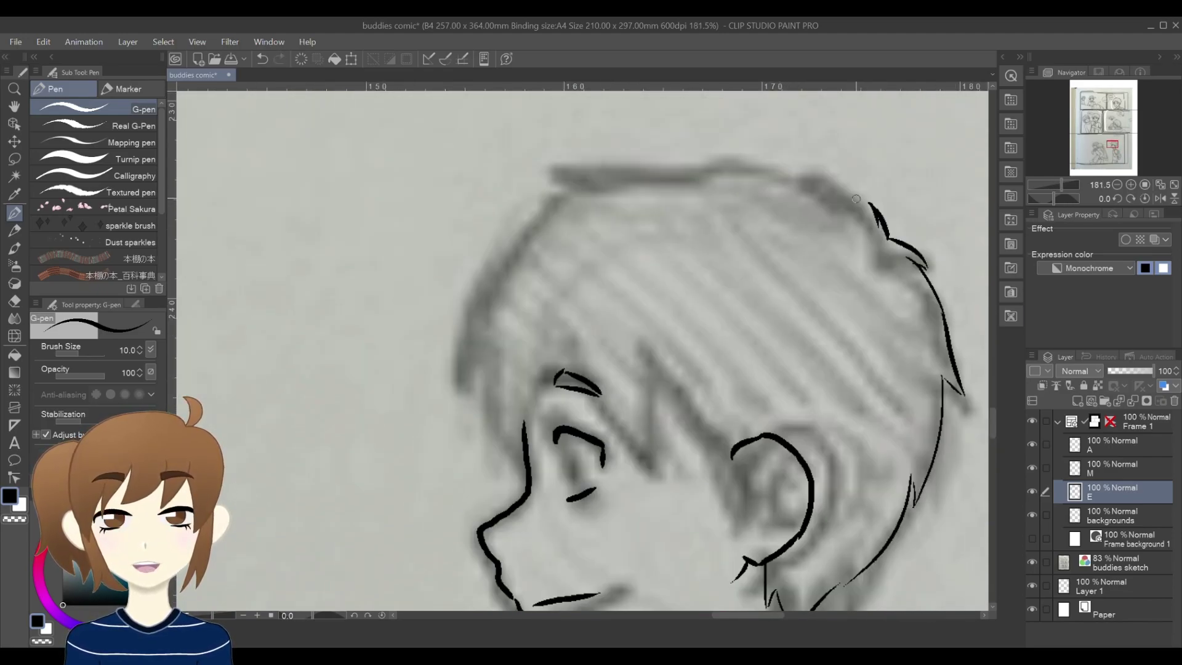
# Step: Ink the front hair outline from crown to forehead and the bangs across to the standing boy's ear
pyautogui.moveTo(588, 178)
pyautogui.mouseDown()
pyautogui.moveTo(876, 222)
pyautogui.moveTo(463, 392)
pyautogui.mouseUp()
pyautogui.moveTo(484, 333); pyautogui.dragTo(522, 471)
pyautogui.moveTo(649, 366); pyautogui.dragTo(726, 518)
# Step: On layer M, ink the scarfed character's jaw, neck, nose and mouth in the "Naw." panel with the canvas rotated 25°
pyautogui.scroll(-5, 775, 322)
pyautogui.moveTo(889, 474)
pyautogui.mouseDown()
pyautogui.moveTo(879, 232)
pyautogui.moveTo(889, 474)
pyautogui.mouseUp()
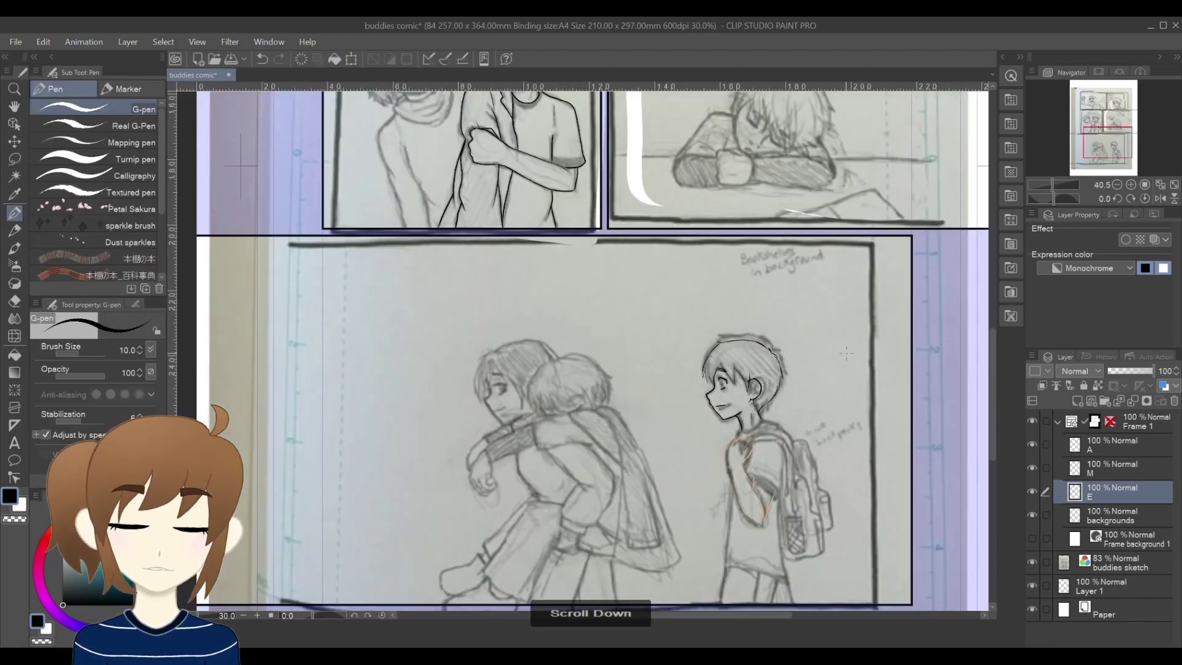
pyautogui.scroll(-1, 722, 422)
pyautogui.scroll(3, 722, 422)
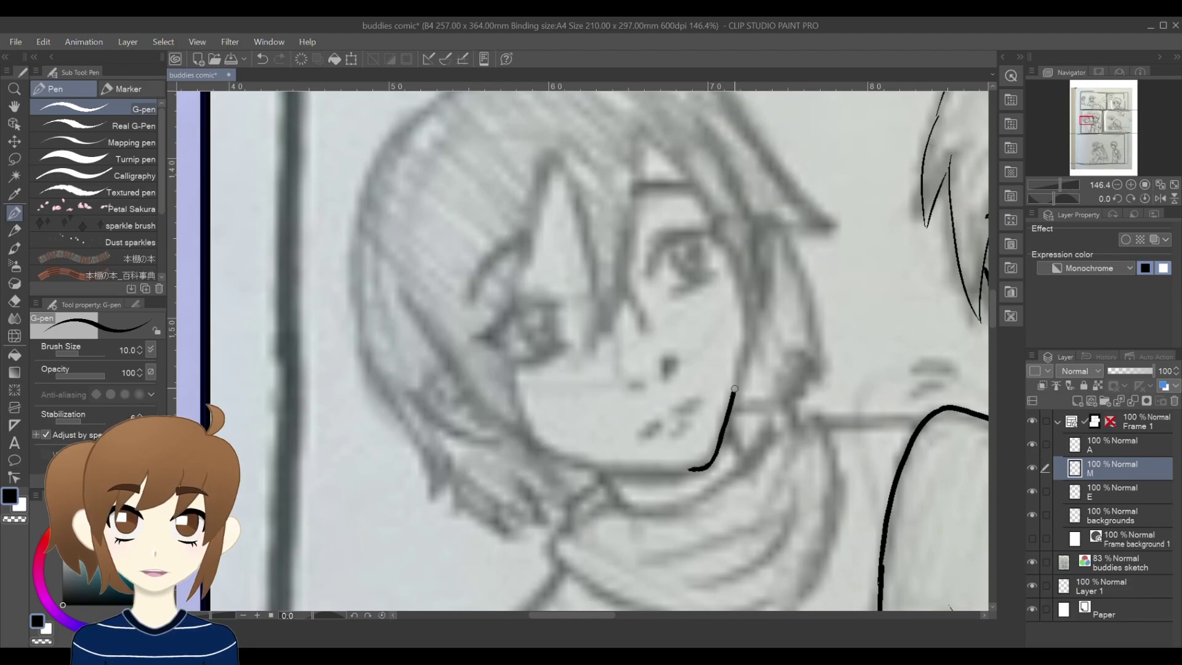
pyautogui.hotkey('ctrl', 'z')
pyautogui.tripleClick(1131, 199)
pyautogui.doubleClick(1131, 198)
pyautogui.scroll(3, 554, 434)
pyautogui.moveTo(483, 396)
pyautogui.mouseDown()
pyautogui.moveTo(544, 468)
pyautogui.moveTo(684, 532)
pyautogui.moveTo(836, 304)
pyautogui.mouseUp()
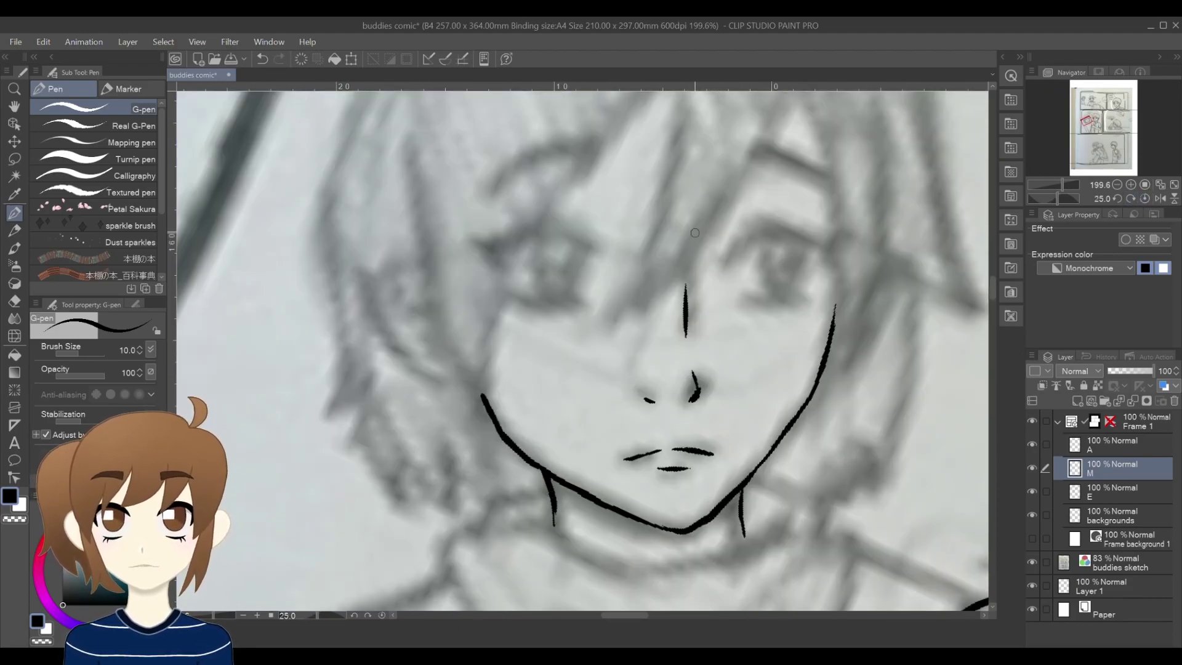
# Step: Ink the upper and lower eyelids of both the scarfed character's eyes and nudge the lassoed eye slightly toward the nose
pyautogui.moveTo(539, 304); pyautogui.dragTo(585, 305)
pyautogui.moveTo(729, 298); pyautogui.dragTo(789, 297)
pyautogui.press('m')
pyautogui.moveTo(622, 308); pyautogui.dragTo(628, 335)
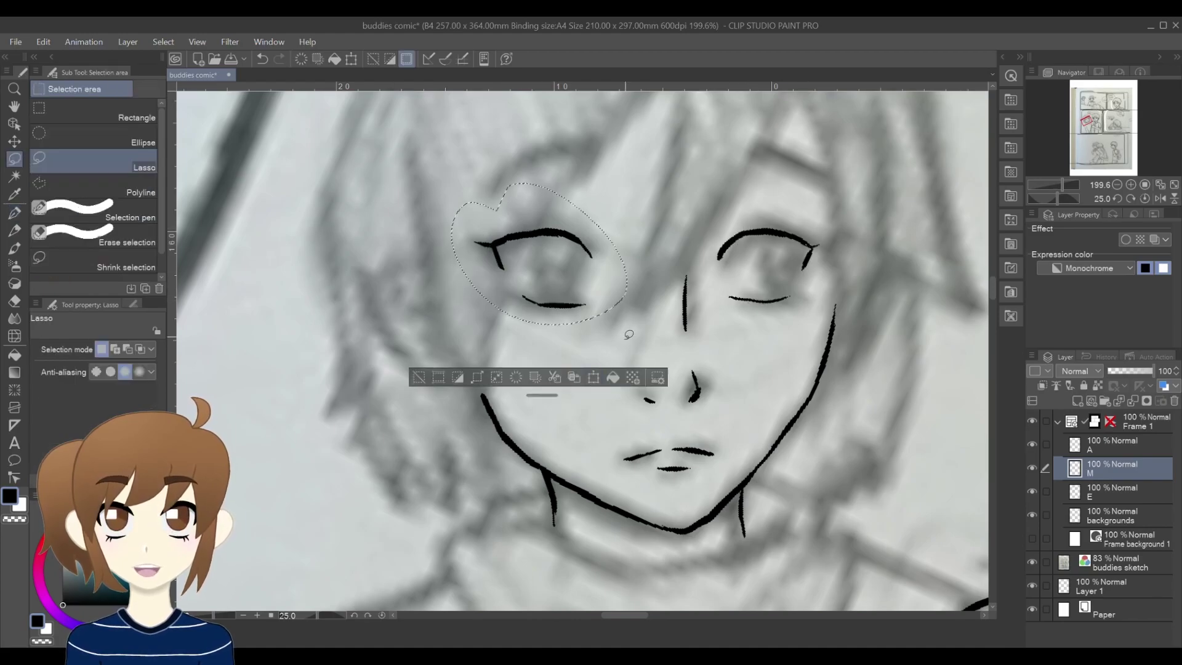
pyautogui.moveTo(545, 277); pyautogui.dragTo(554, 277)
pyautogui.hotkey('ctrl', 'd')
# Step: Ink the scarfed character's curved eyebrows above both eyes
pyautogui.press('p')
pyautogui.moveTo(496, 189); pyautogui.dragTo(594, 155)
pyautogui.scroll(-4, 695, 210)
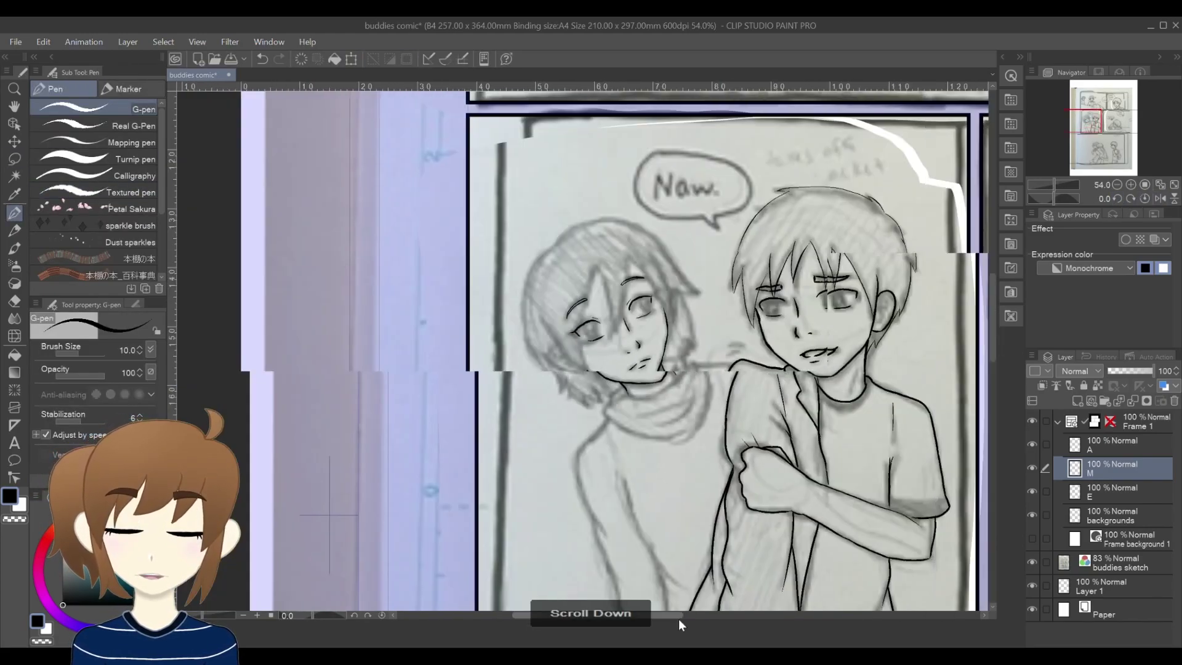
# Step: On layer A, ink the sleeping boy's fist in the first panel and shift it slightly to match the sketch
pyautogui.scroll(-3, 678, 619)
pyautogui.scroll(5, 609, 227)
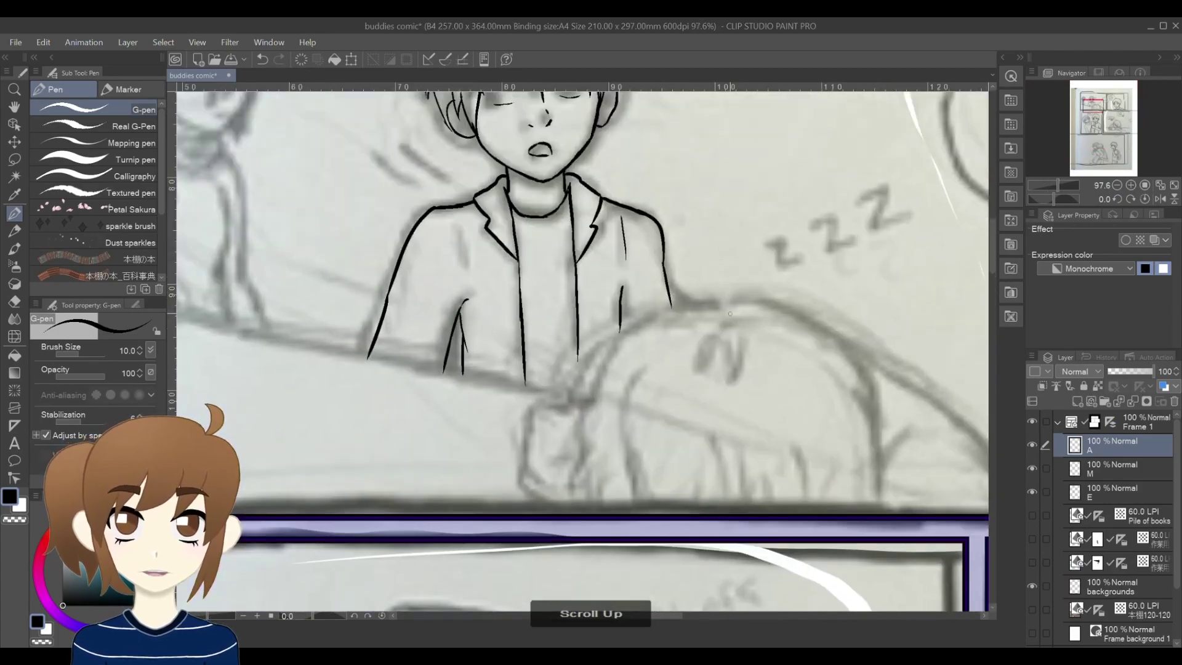
pyautogui.press('m')
pyautogui.moveTo(588, 383); pyautogui.dragTo(592, 394)
pyautogui.hotkey('ctrl', 't')
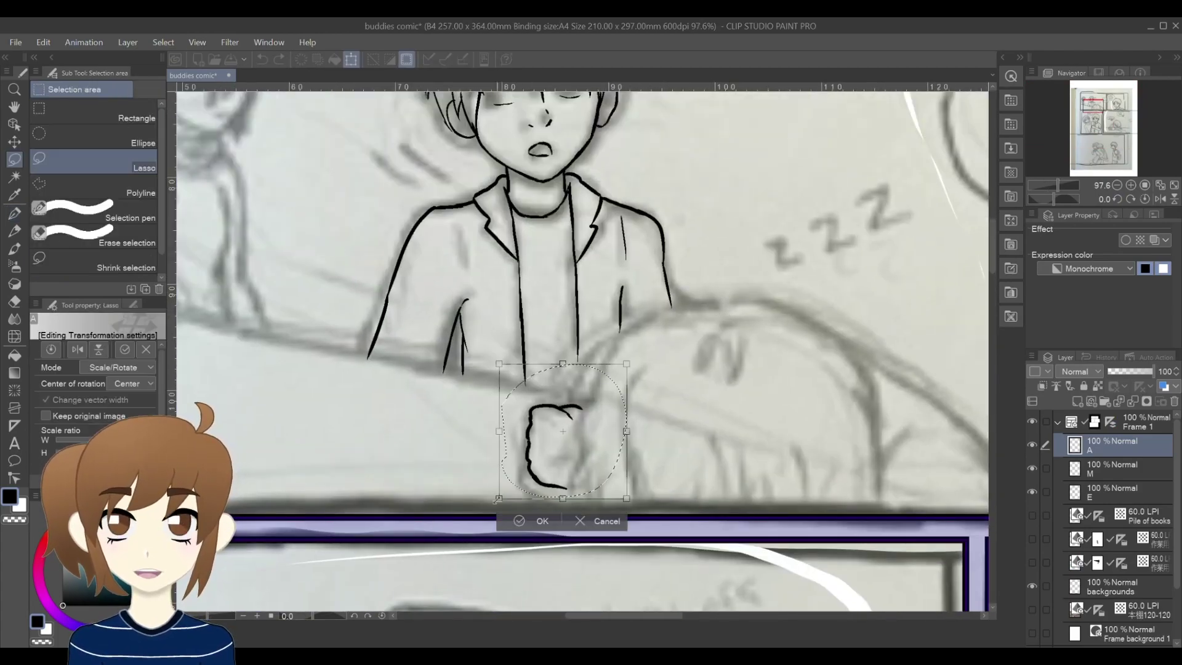
pyautogui.moveTo(506, 504); pyautogui.dragTo(499, 509)
pyautogui.press('Return')
pyautogui.hotkey('ctrl', 'd')
# Step: Ink the rounded outline of the sleeping boy's head with crown marks and hair strands down to the panel border
pyautogui.press('p')
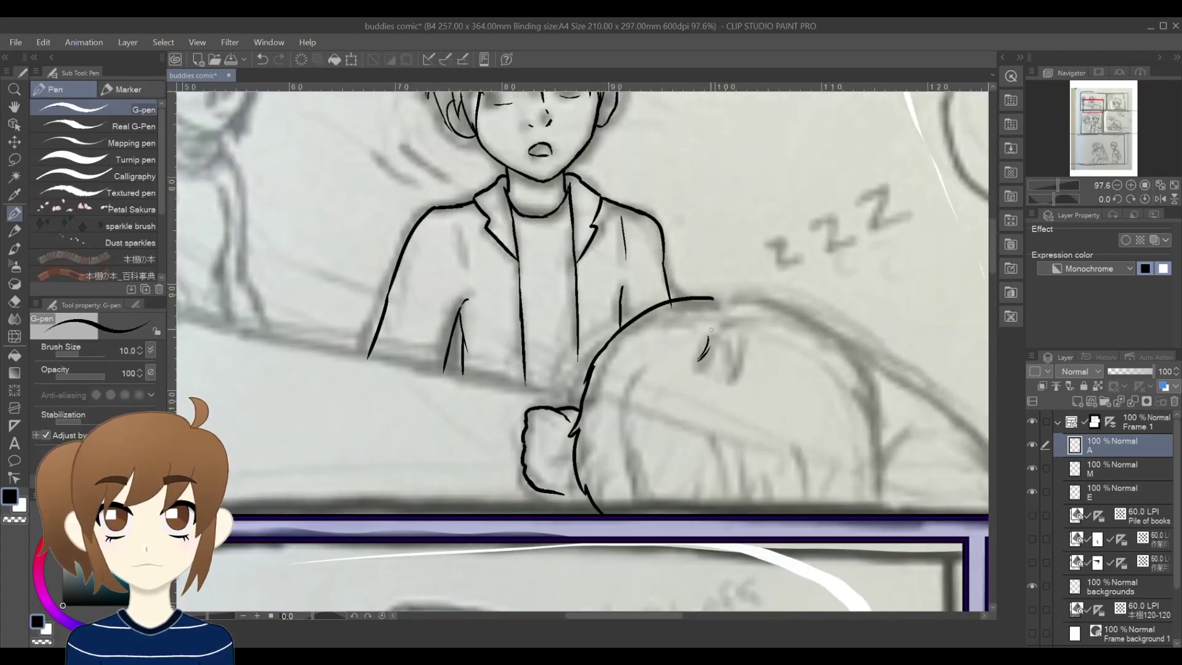
pyautogui.moveTo(866, 367); pyautogui.dragTo(860, 514)
pyautogui.moveTo(623, 474); pyautogui.dragTo(633, 512)
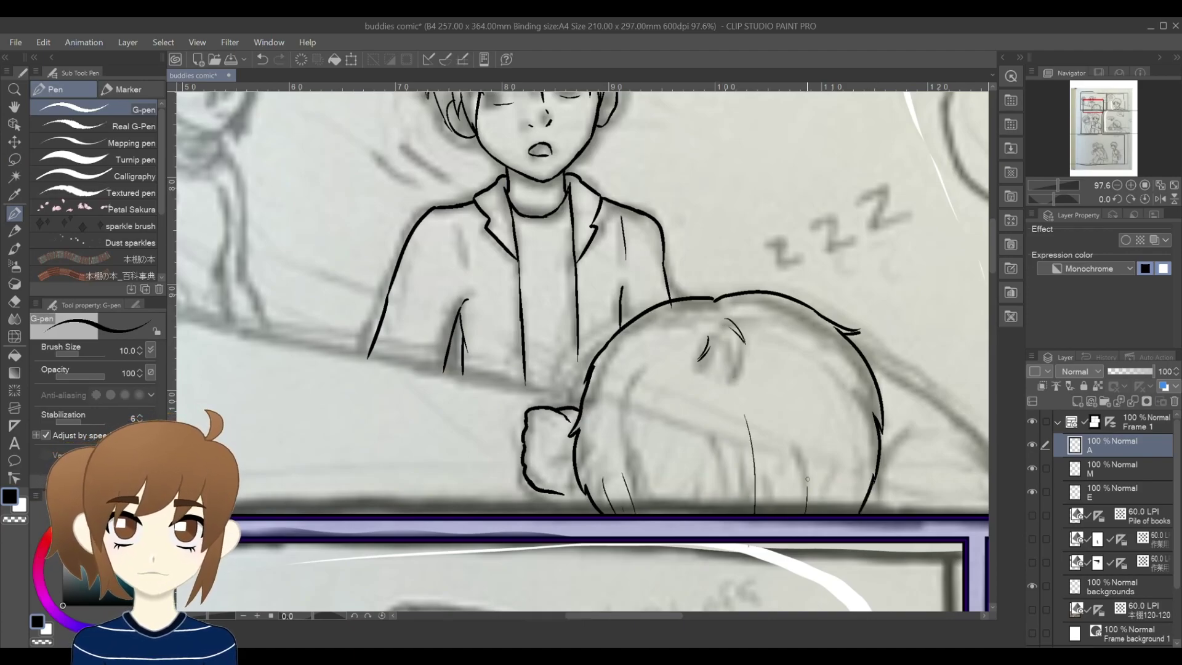
# Step: Lasso the sleeping boy's inked head, scale it down and reposition it beside the fist
pyautogui.press('m')
pyautogui.moveTo(578, 409)
pyautogui.mouseDown()
pyautogui.moveTo(589, 503)
pyautogui.moveTo(549, 435)
pyautogui.mouseUp()
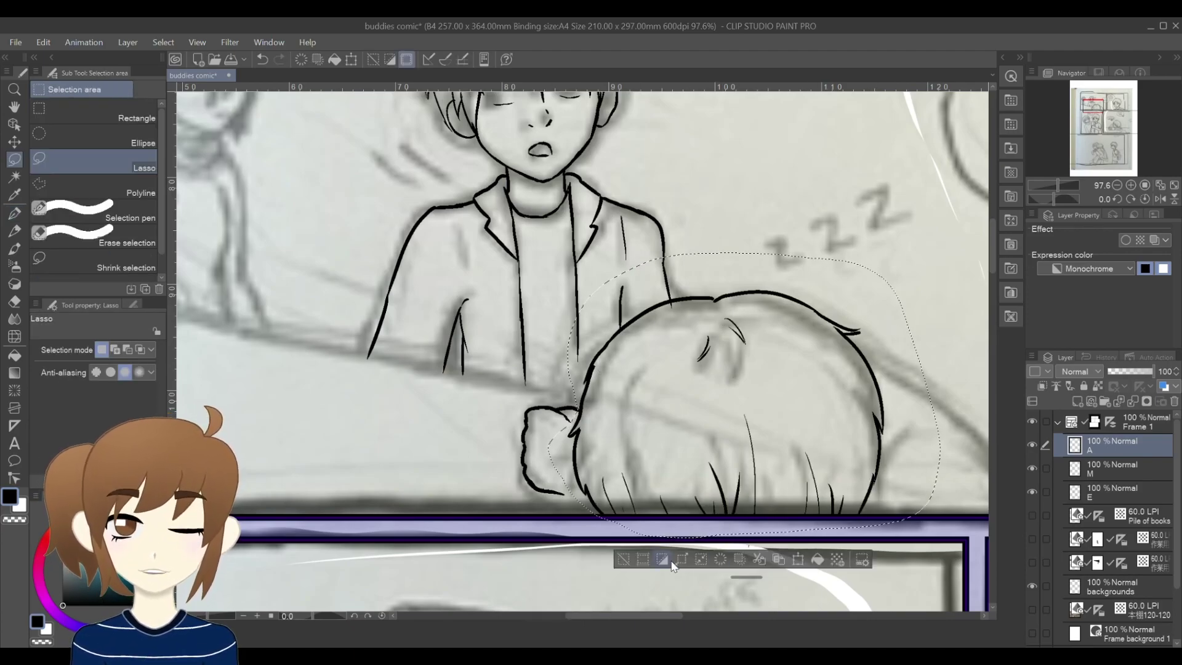
pyautogui.hotkey('ctrl', 't')
pyautogui.moveTo(936, 247); pyautogui.dragTo(872, 293)
pyautogui.moveTo(900, 345); pyautogui.dragTo(897, 364)
pyautogui.moveTo(811, 418); pyautogui.dragTo(812, 408)
pyautogui.press('Return')
pyautogui.hotkey('ctrl', 'd')
# Step: Ink the sleeve edge between the sleeping boy's fist and head, and clean up the fist's lower line with the eraser
pyautogui.press('p')
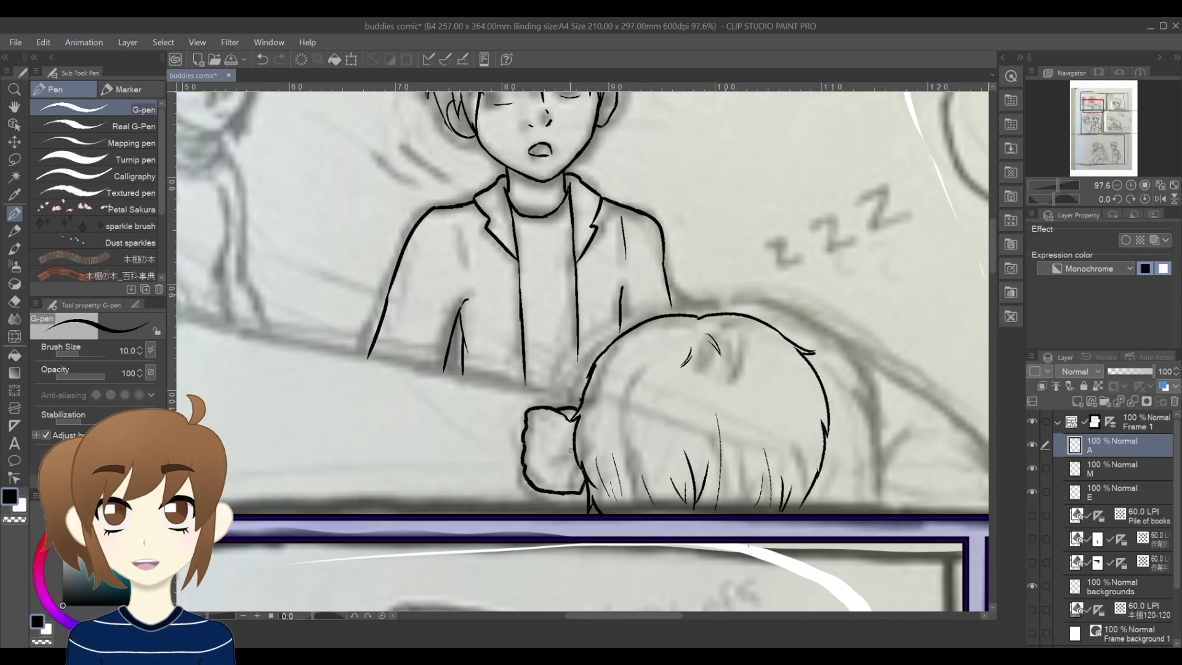
pyautogui.moveTo(682, 561); pyautogui.dragTo(501, 559)
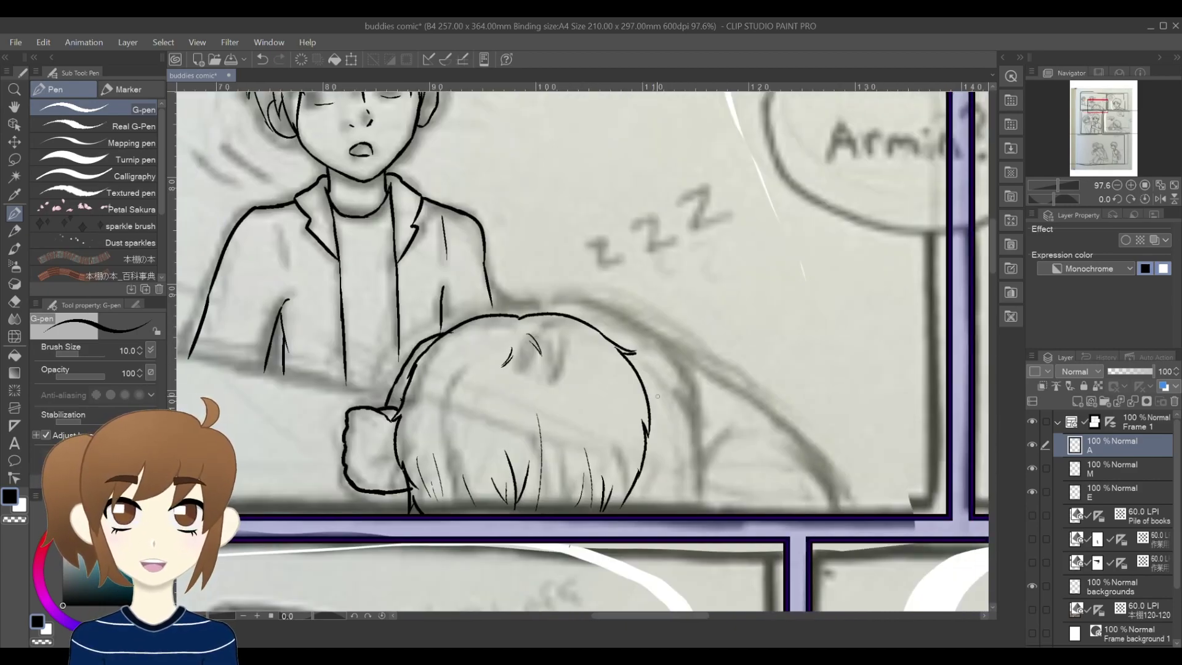
pyautogui.scroll(-8, 369, 418)
pyautogui.scroll(11, 271, 490)
pyautogui.moveTo(591, 367); pyautogui.dragTo(639, 363)
pyautogui.click(14, 302)
pyautogui.click(603, 371)
pyautogui.click(15, 213)
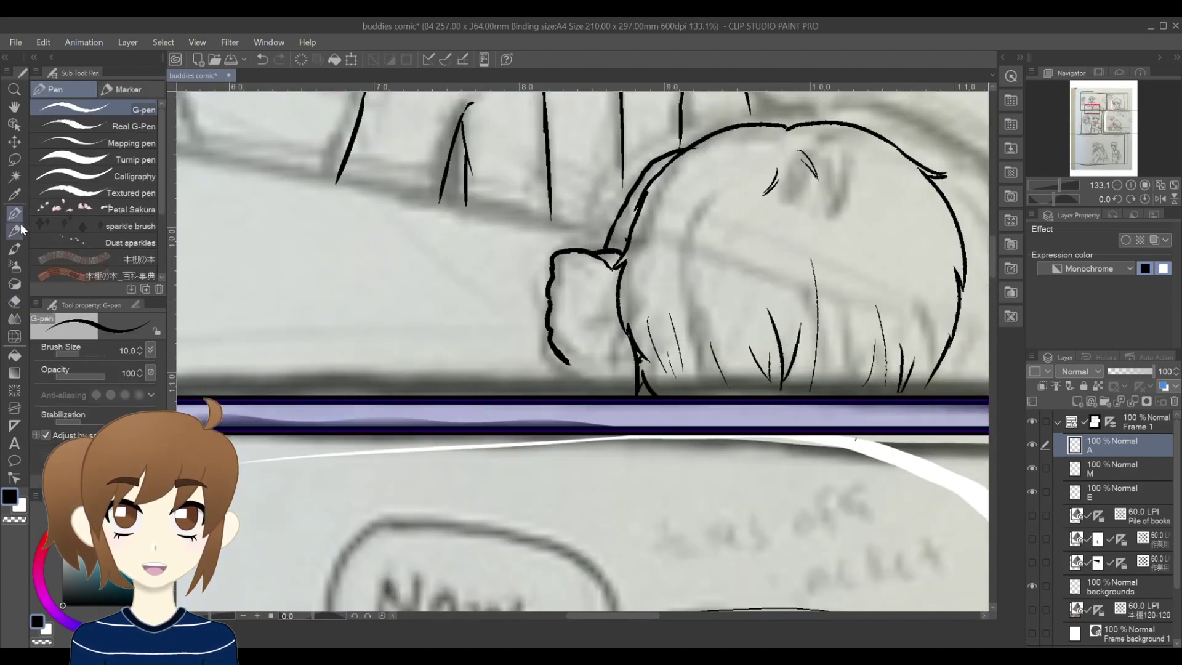
# Step: Ink the shoulder and inner arm lines on the far side of the sleeping boy's head down to the panel border
pyautogui.moveTo(800, 369); pyautogui.dragTo(535, 369)
pyautogui.moveTo(670, 184)
pyautogui.mouseDown()
pyautogui.moveTo(763, 241)
pyautogui.moveTo(844, 395)
pyautogui.mouseUp()
pyautogui.moveTo(732, 286); pyautogui.dragTo(682, 368)
pyautogui.scroll(-12, 692, 316)
# Step: Ink the sleeping boy's jaw, nose and mouth in the "He fell asleep." panel with the canvas rotated to -35°
pyautogui.moveTo(738, 431); pyautogui.dragTo(513, 234)
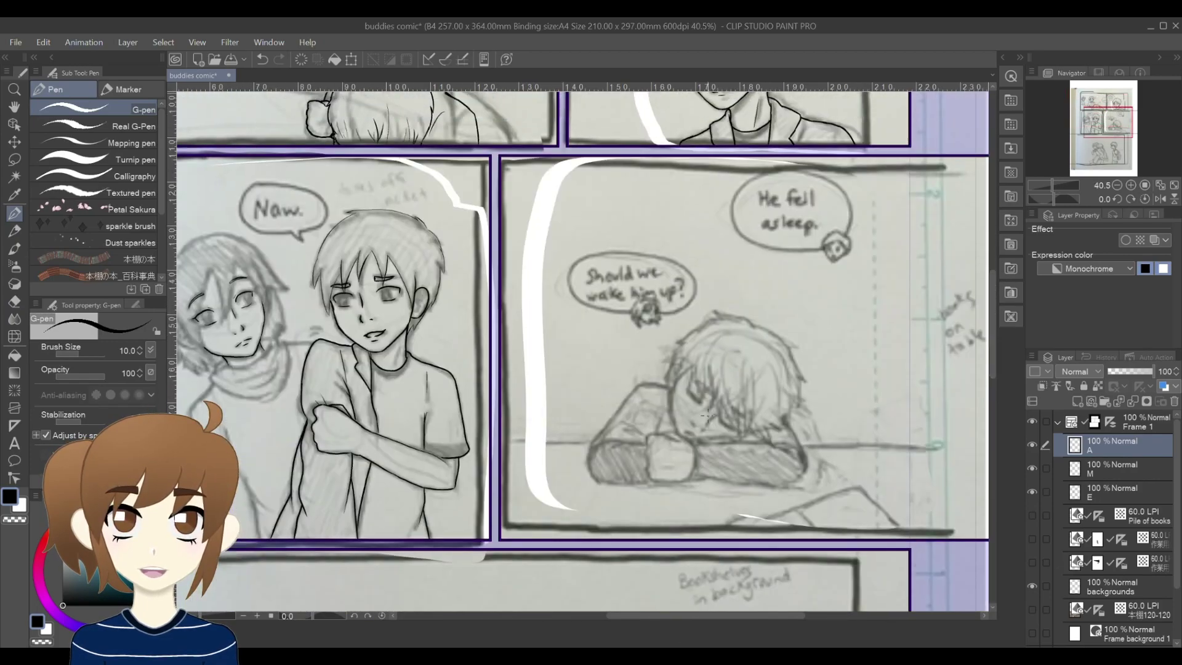
pyautogui.scroll(10, 652, 390)
pyautogui.click(1118, 199)
pyautogui.click(1117, 199)
pyautogui.moveTo(625, 311)
pyautogui.mouseDown()
pyautogui.moveTo(663, 368)
pyautogui.moveTo(730, 368)
pyautogui.mouseUp()
pyautogui.moveTo(755, 360); pyautogui.dragTo(747, 369)
pyautogui.scroll(4, 745, 289)
pyautogui.moveTo(755, 318); pyautogui.dragTo(747, 367)
pyautogui.hotkey('ctrl', 'z')
# Step: Ink the sleeping boy's closed eyes, eyelid creases and eyebrows
pyautogui.moveTo(625, 304); pyautogui.dragTo(667, 315)
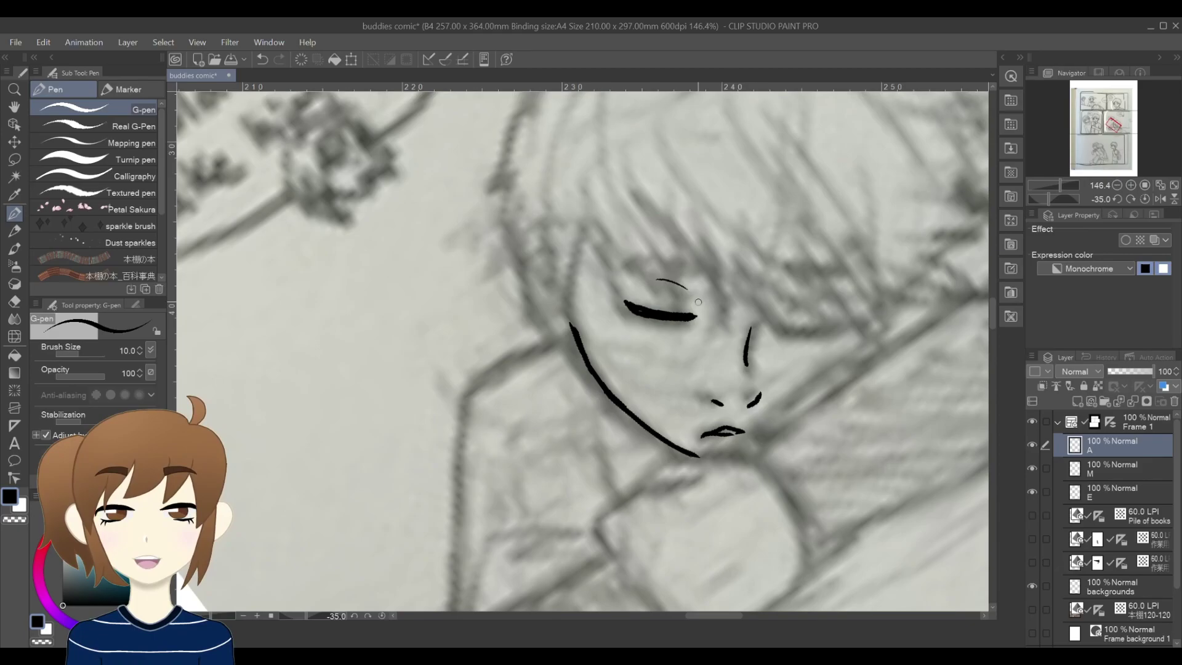
pyautogui.moveTo(786, 255); pyautogui.dragTo(845, 270)
pyautogui.scroll(-3, 732, 343)
# Step: Shift the lassoed jawline slightly toward the chin and ink the hair outline from the crown to the near temple
pyautogui.moveTo(992, 305); pyautogui.dragTo(991, 296)
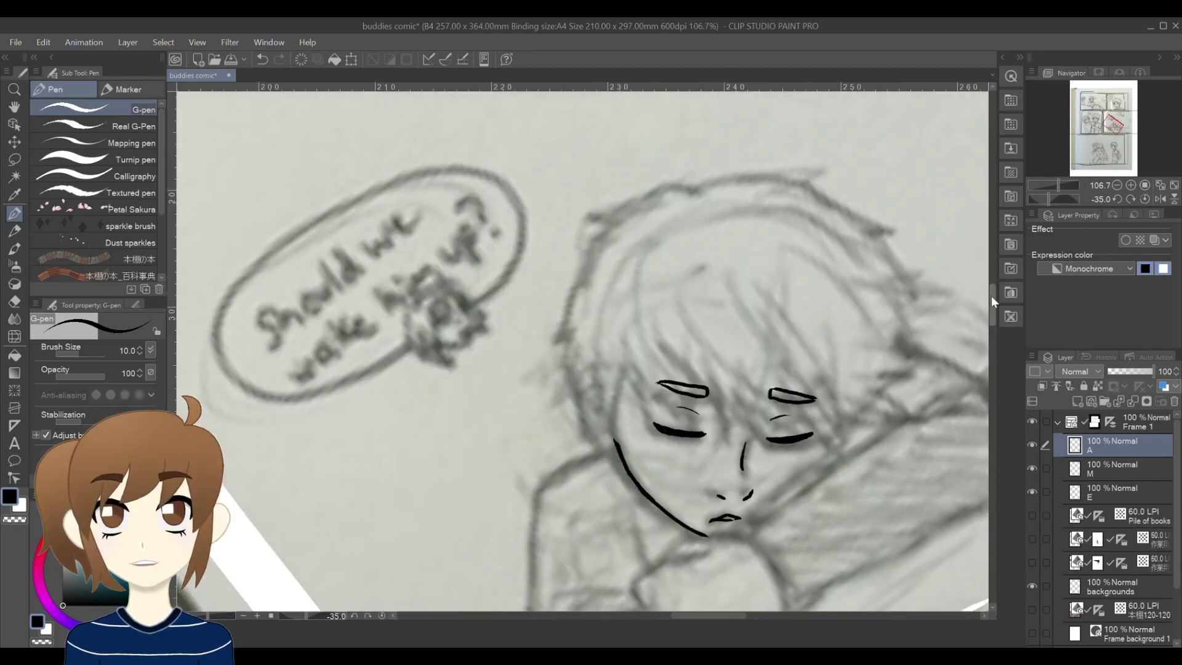
pyautogui.press('m')
pyautogui.moveTo(606, 434); pyautogui.dragTo(616, 431)
pyautogui.hotkey('ctrl', 't')
pyautogui.moveTo(664, 502); pyautogui.dragTo(671, 506)
pyautogui.press('Return')
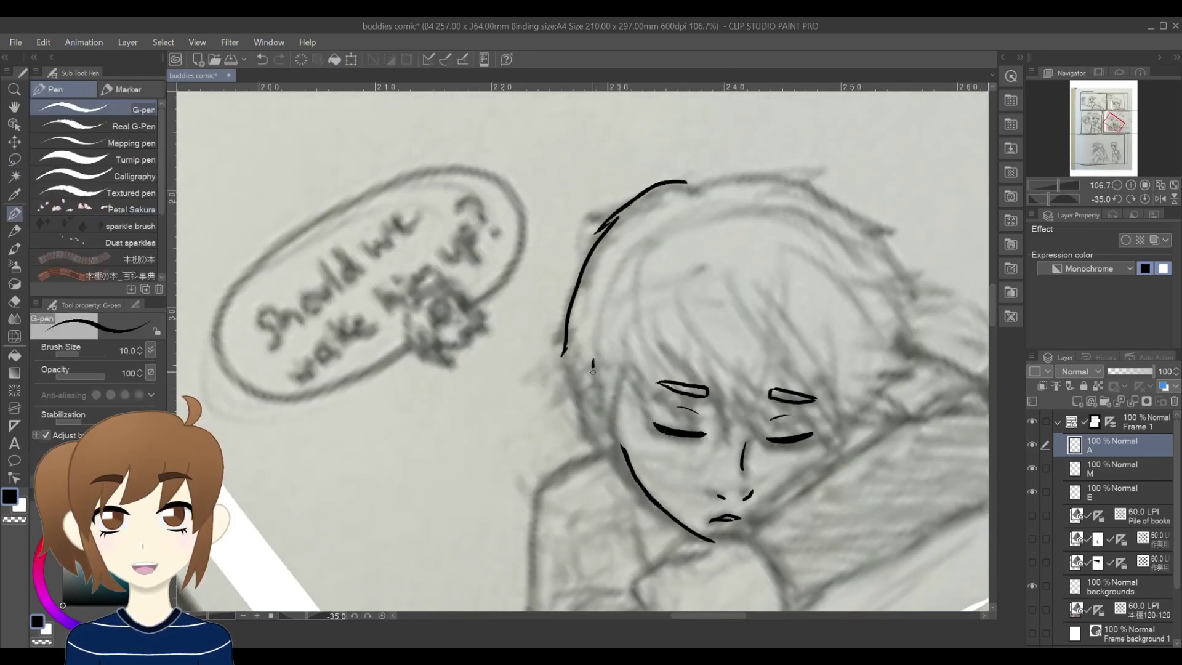
# Step: Lasso the inked crown-to-temple hair outline and move it slightly closer to the face
pyautogui.press('m')
pyautogui.moveTo(696, 136); pyautogui.dragTo(683, 133)
pyautogui.hotkey('ctrl', 't')
pyautogui.moveTo(634, 246); pyautogui.dragTo(639, 262)
pyautogui.press('Return')
# Step: Ink the sleeping boy's side locks and bangs, the rest of the crown outline and the spiky lower hair tips
pyautogui.moveTo(634, 346); pyautogui.dragTo(698, 418)
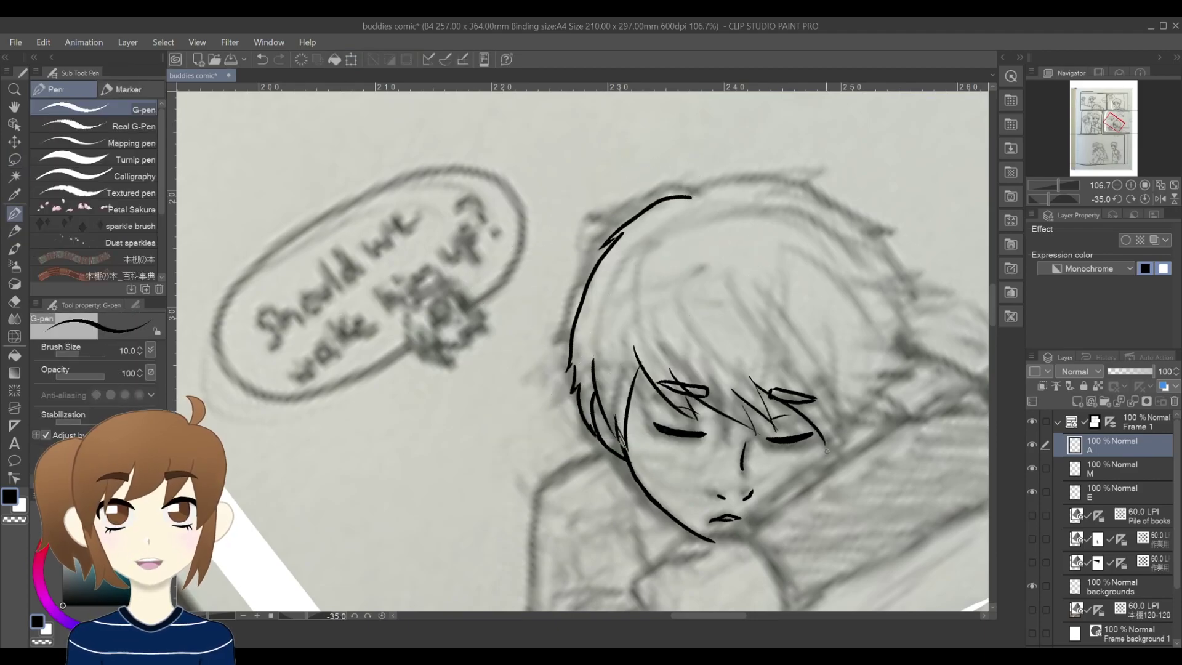
pyautogui.moveTo(708, 616); pyautogui.dragTo(730, 615)
pyautogui.moveTo(462, 198)
pyautogui.mouseDown()
pyautogui.moveTo(594, 182)
pyautogui.moveTo(702, 315)
pyautogui.mouseUp()
pyautogui.moveTo(665, 327); pyautogui.dragTo(704, 317)
pyautogui.moveTo(606, 442); pyautogui.dragTo(628, 392)
# Step: Ink the sleeping boy's near shoulder, folded sleeve with its creases, and the fist beneath his chin
pyautogui.click(1145, 199)
pyautogui.moveTo(993, 317); pyautogui.dragTo(992, 334)
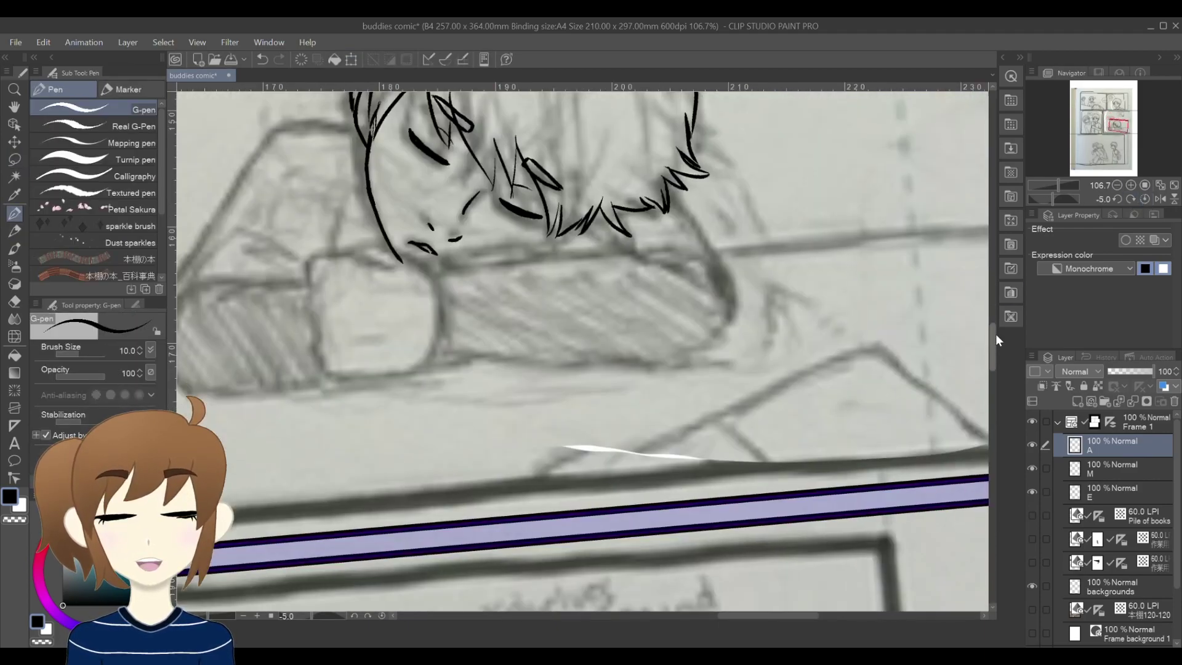
pyautogui.moveTo(776, 615); pyautogui.dragTo(740, 616)
pyautogui.moveTo(992, 364); pyautogui.dragTo(992, 353)
pyautogui.moveTo(627, 284)
pyautogui.mouseDown()
pyautogui.moveTo(472, 370)
pyautogui.moveTo(421, 452)
pyautogui.mouseUp()
pyautogui.moveTo(429, 438); pyautogui.dragTo(528, 425)
pyautogui.moveTo(421, 455); pyautogui.dragTo(428, 514)
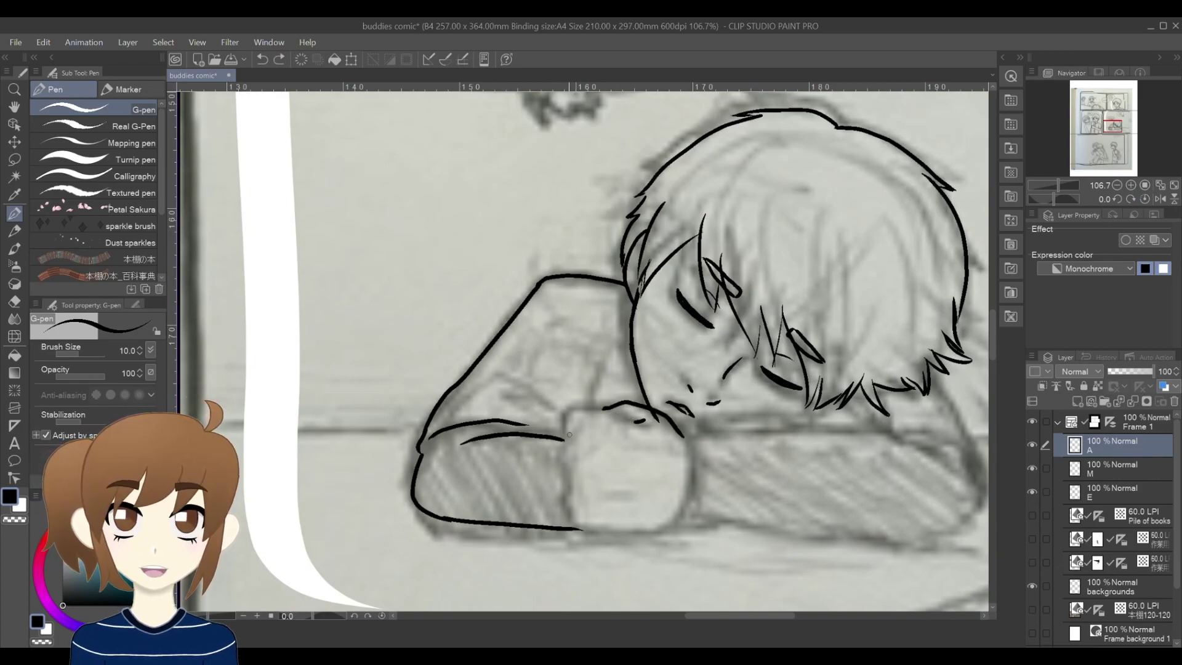
pyautogui.moveTo(686, 482); pyautogui.dragTo(683, 437)
# Step: Ink the upper and lower edges of the sleeve resting on the table from the fist to the far elbow
pyautogui.moveTo(740, 615); pyautogui.dragTo(763, 615)
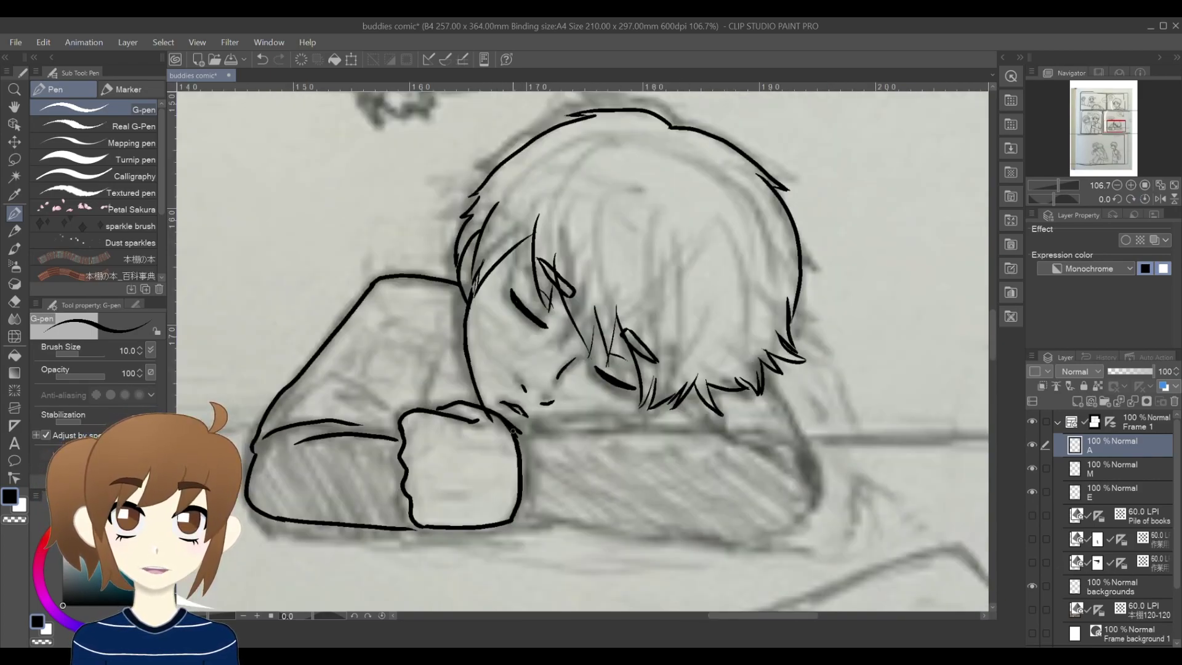
pyautogui.moveTo(519, 434); pyautogui.dragTo(768, 448)
pyautogui.moveTo(515, 517); pyautogui.dragTo(803, 520)
pyautogui.moveTo(777, 451); pyautogui.dragTo(807, 516)
# Step: Try to ink the upper arm's outer line from the spiky hair tips down to the far elbow
pyautogui.moveTo(767, 376); pyautogui.dragTo(820, 482)
pyautogui.hotkey('ctrl', 'z')
pyautogui.moveTo(763, 616); pyautogui.dragTo(749, 615)
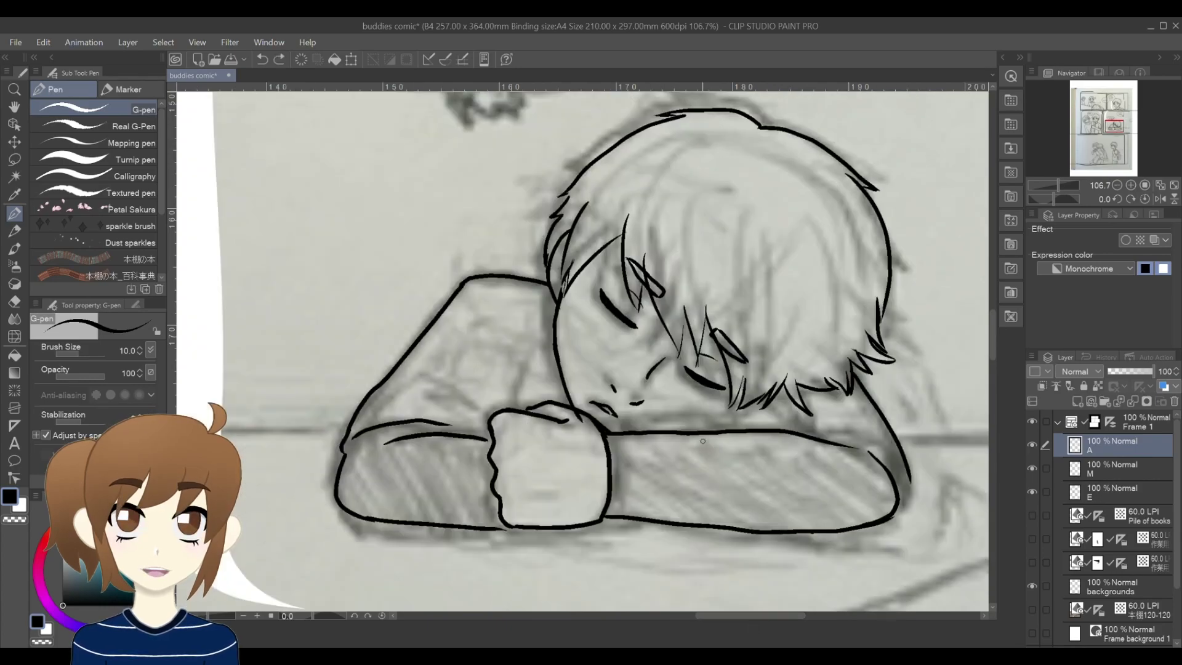
pyautogui.scroll(-1, 615, 370)
pyautogui.hotkey('ctrl', 'z')
pyautogui.hotkey('ctrl', 'z')
pyautogui.moveTo(856, 445); pyautogui.dragTo(878, 507)
pyautogui.hotkey('ctrl', 'z')
pyautogui.moveTo(840, 390); pyautogui.dragTo(883, 476)
# Step: Ink the far cheek line from the bangs' tips down to the sleeve, with the canvas rotated to -35°
pyautogui.press('-')
pyautogui.press('-')
pyautogui.press('-')
pyautogui.press('-')
pyautogui.press('-')
pyautogui.press('-')
pyautogui.press('-')
pyautogui.scroll(2, 736, 302)
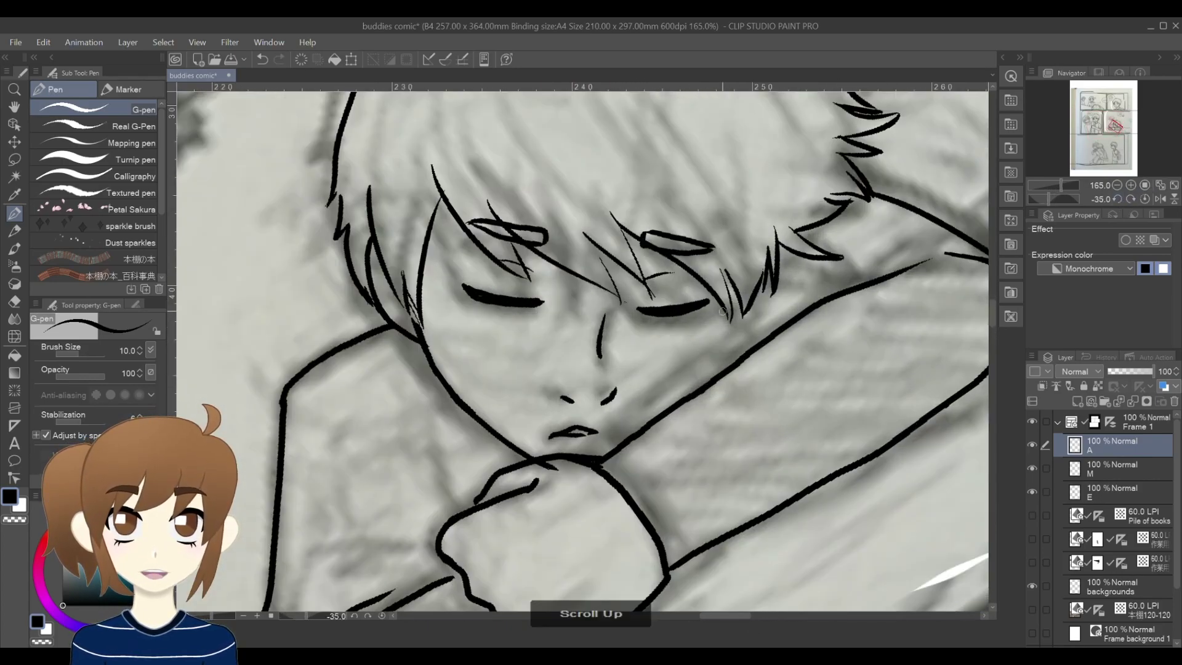
pyautogui.moveTo(722, 308); pyautogui.dragTo(710, 380)
pyautogui.hotkey('ctrl', 'z')
pyautogui.moveTo(723, 307); pyautogui.dragTo(714, 378)
pyautogui.moveTo(727, 325); pyautogui.dragTo(711, 380)
pyautogui.scroll(-2, 733, 493)
pyautogui.click(1144, 198)
# Step: Ink the curved line beneath the sleeping boy's chin along the top of the folded sleeve
pyautogui.moveTo(658, 486); pyautogui.dragTo(685, 285)
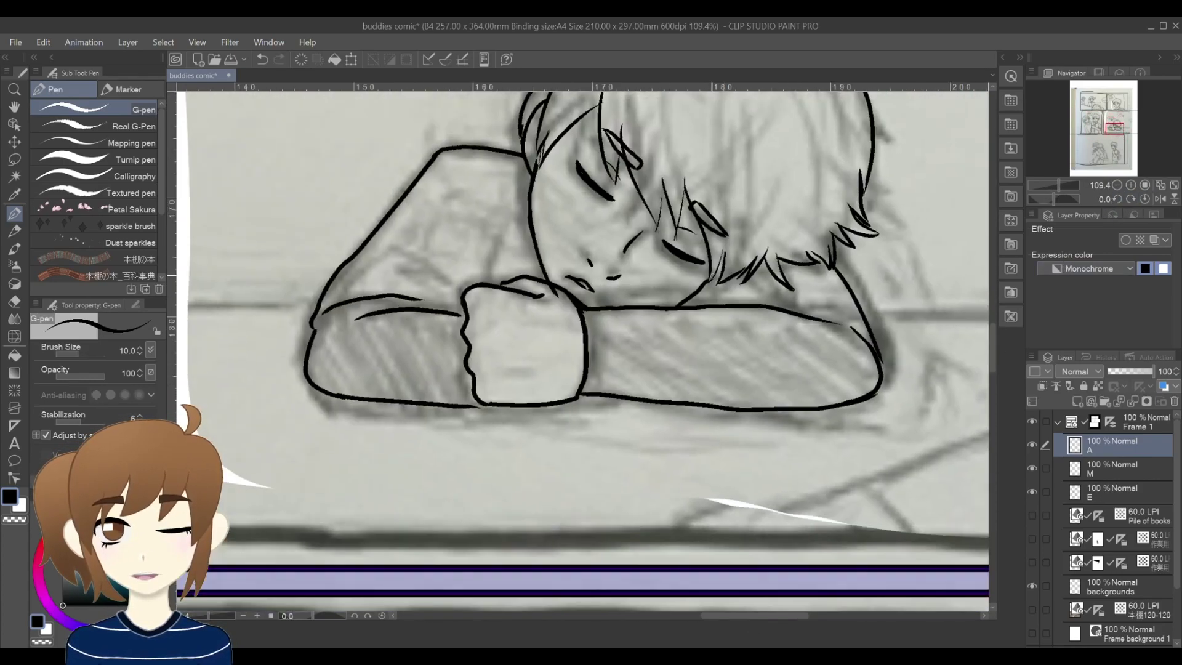
pyautogui.scroll(1, 685, 285)
pyautogui.moveTo(372, 322); pyautogui.dragTo(389, 323)
pyautogui.moveTo(550, 315); pyautogui.dragTo(662, 313)
pyautogui.scroll(-2, 732, 274)
pyautogui.scroll(1, 732, 274)
# Step: Try rotating and repositioning the lassoed upper-arm line between the hair tips and the far elbow
pyautogui.press('m')
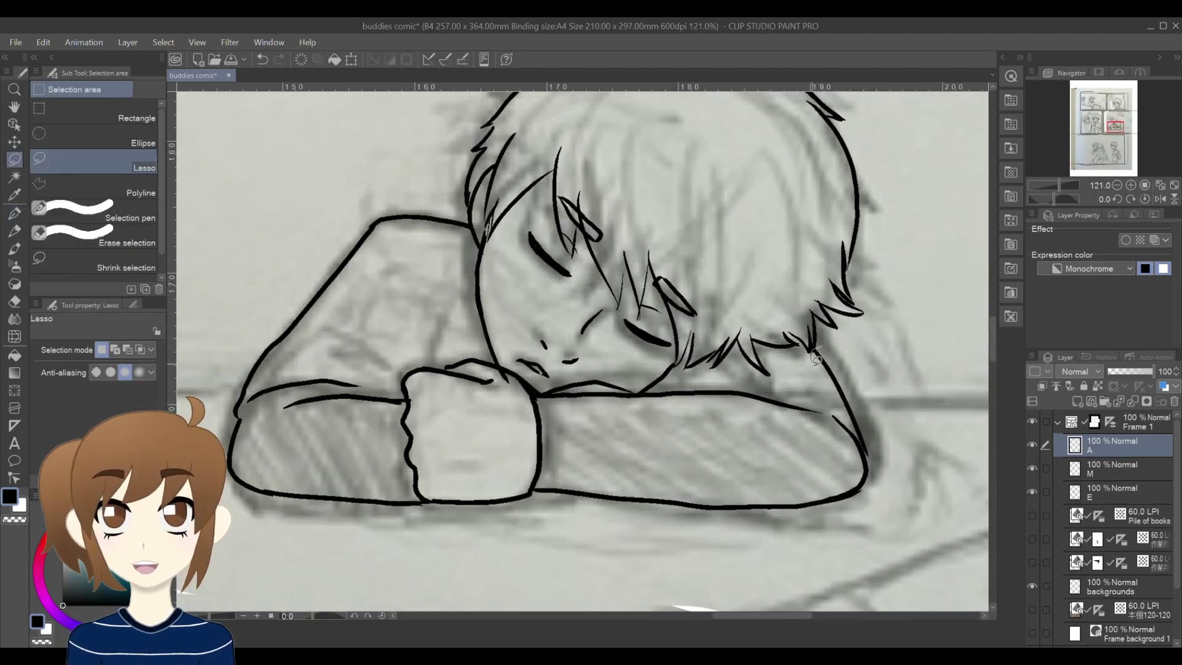
pyautogui.moveTo(790, 352); pyautogui.dragTo(794, 347)
pyautogui.hotkey('ctrl', 't')
pyautogui.moveTo(891, 336); pyautogui.dragTo(886, 326)
pyautogui.moveTo(847, 376); pyautogui.dragTo(830, 389)
pyautogui.press('Return')
pyautogui.hotkey('ctrl', 'd')
# Step: Erase the upper-arm line between the hair tips and the far elbow
pyautogui.press('e')
pyautogui.moveTo(773, 361); pyautogui.dragTo(829, 454)
pyautogui.press('p')
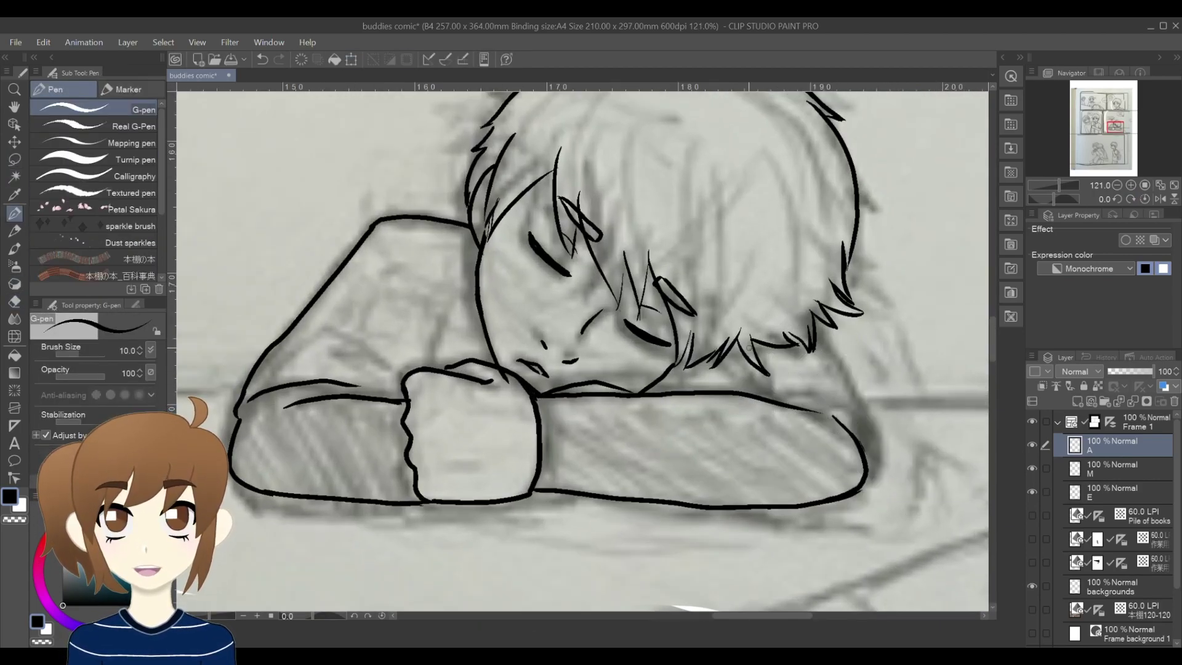
# Step: Ink the carried boy's dangling near hand, from wrist to curled fingers, in the bottom panel
pyautogui.scroll(-10, 851, 438)
pyautogui.moveTo(993, 363); pyautogui.dragTo(992, 444)
pyautogui.moveTo(819, 615); pyautogui.dragTo(771, 619)
pyautogui.scroll(10, 529, 370)
pyautogui.moveTo(992, 449); pyautogui.dragTo(992, 423)
pyautogui.scroll(3, 569, 422)
pyautogui.moveTo(577, 389); pyautogui.dragTo(603, 445)
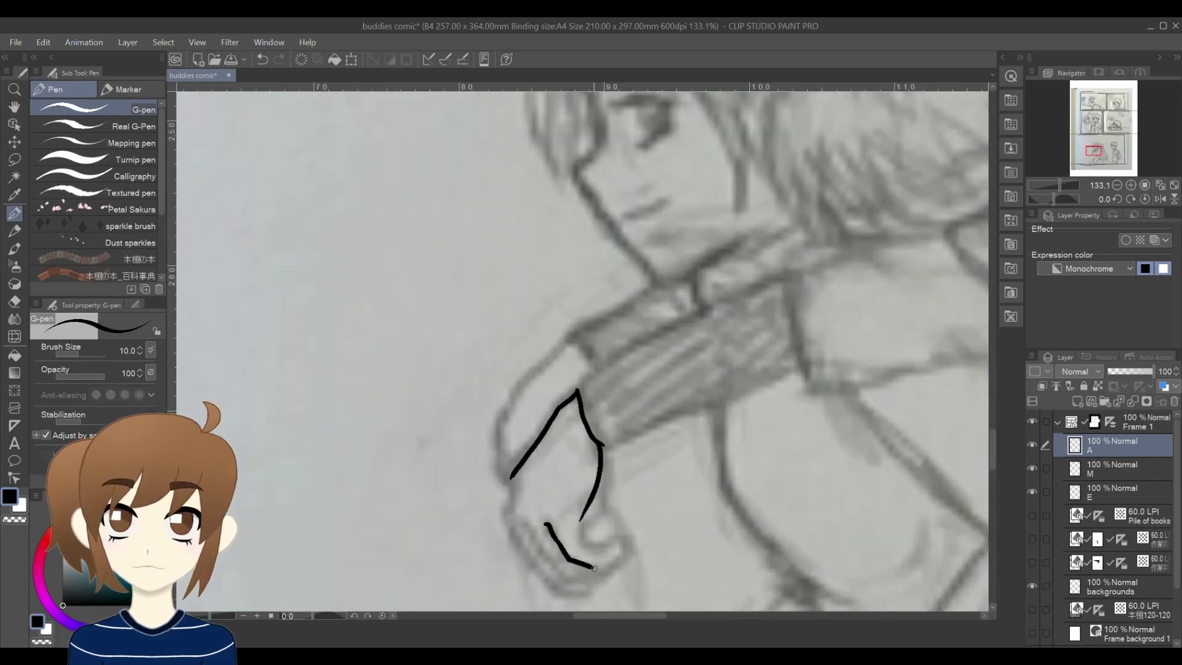
# Step: Ink the carried boy's near forearm sleeve, the far hand behind it, and the far sleeve's edge
pyautogui.hscroll(3, 557, 580)
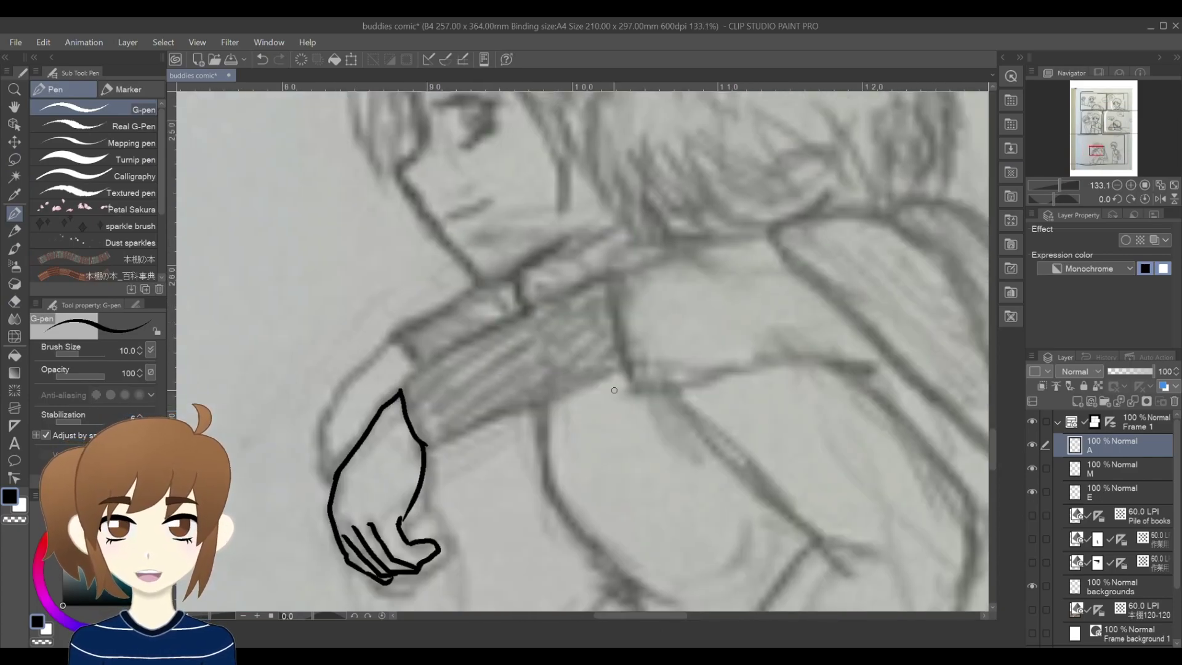
pyautogui.moveTo(427, 443); pyautogui.dragTo(629, 365)
pyautogui.moveTo(400, 387)
pyautogui.mouseDown()
pyautogui.moveTo(611, 279)
pyautogui.moveTo(395, 339)
pyautogui.moveTo(331, 478)
pyautogui.mouseUp()
pyautogui.moveTo(338, 437); pyautogui.dragTo(343, 462)
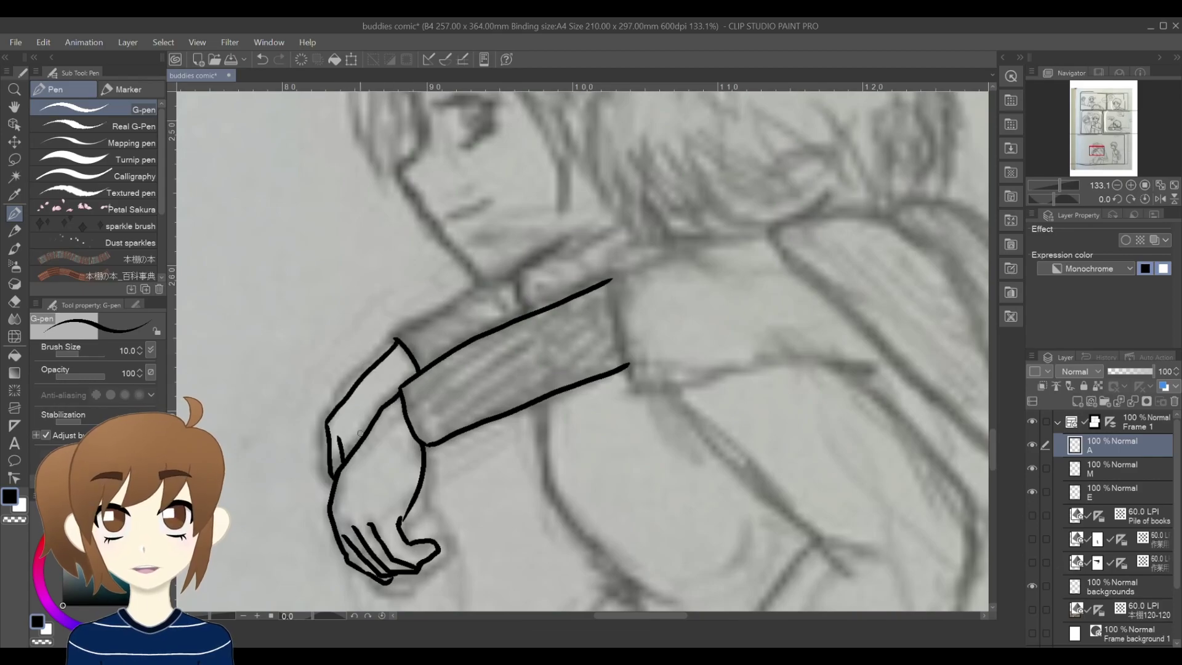
pyautogui.moveTo(405, 330); pyautogui.dragTo(497, 270)
# Step: Ink the carried boy's wide jacket sleeve above the forearm and the curved line running down from its underside
pyautogui.moveTo(641, 615); pyautogui.dragTo(668, 616)
pyautogui.moveTo(377, 267)
pyautogui.mouseDown()
pyautogui.moveTo(405, 381)
pyautogui.moveTo(555, 230)
pyautogui.mouseUp()
pyautogui.moveTo(407, 381); pyautogui.dragTo(666, 382)
pyautogui.moveTo(606, 372); pyautogui.dragTo(711, 473)
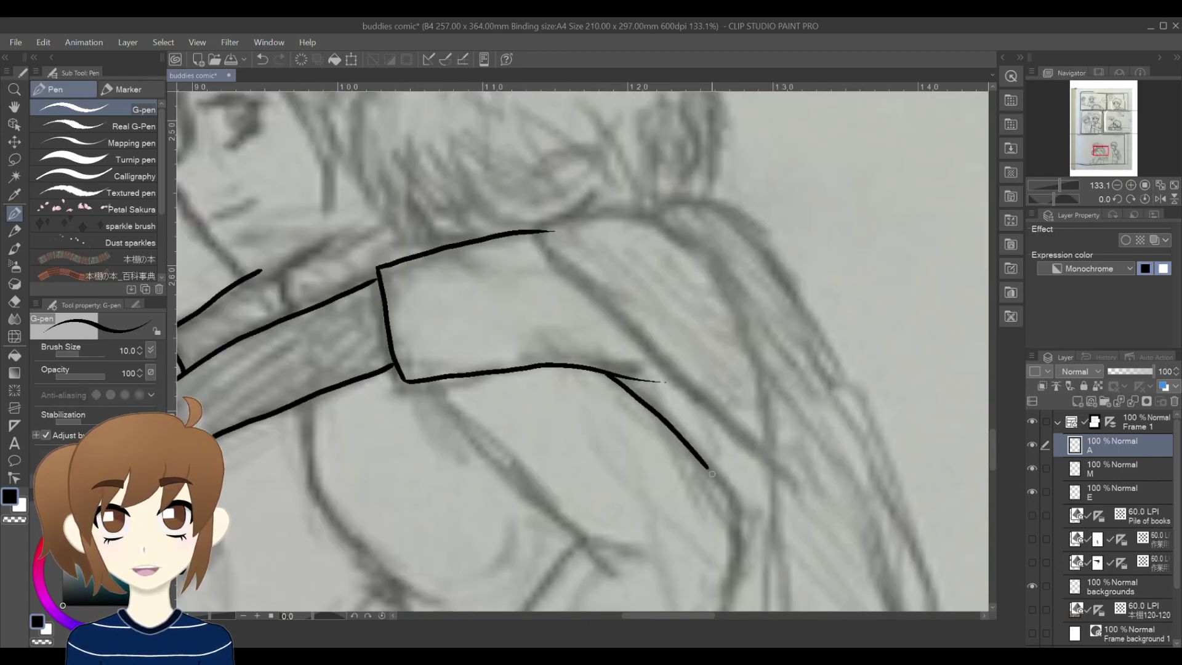
# Step: Ink the carried boy's closed eye, ear and jagged bangs above the sleeve
pyautogui.moveTo(993, 450); pyautogui.dragTo(992, 435)
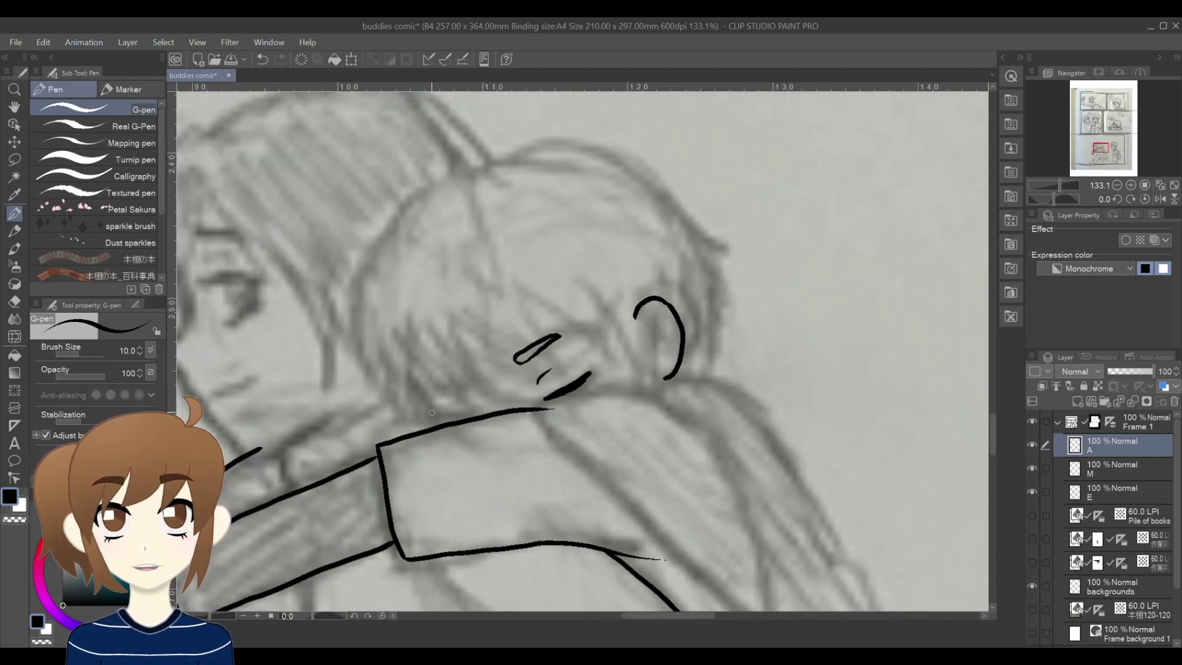
pyautogui.moveTo(448, 394); pyautogui.dragTo(495, 414)
pyautogui.moveTo(490, 356); pyautogui.dragTo(513, 408)
pyautogui.moveTo(511, 321); pyautogui.dragTo(533, 404)
pyautogui.moveTo(509, 318); pyautogui.dragTo(600, 361)
pyautogui.moveTo(564, 326); pyautogui.dragTo(630, 382)
pyautogui.moveTo(625, 296); pyautogui.dragTo(646, 367)
# Step: Ink the outer contour of the carried boy's hair from the crown down both sides
pyautogui.moveTo(993, 434); pyautogui.dragTo(993, 425)
pyautogui.moveTo(527, 238)
pyautogui.mouseDown()
pyautogui.moveTo(522, 264)
pyautogui.moveTo(357, 450)
pyautogui.mouseUp()
pyautogui.hotkey('ctrl', 'z')
pyautogui.moveTo(508, 258)
pyautogui.mouseDown()
pyautogui.moveTo(372, 338)
pyautogui.moveTo(340, 437)
pyautogui.mouseUp()
pyautogui.moveTo(527, 253); pyautogui.dragTo(732, 364)
# Step: Ink the diagonal sleeve edge of the carried boy's jacket and the curve over his shoulder
pyautogui.moveTo(992, 425); pyautogui.dragTo(993, 442)
pyautogui.moveTo(541, 311); pyautogui.dragTo(731, 505)
pyautogui.moveTo(643, 291); pyautogui.dragTo(827, 425)
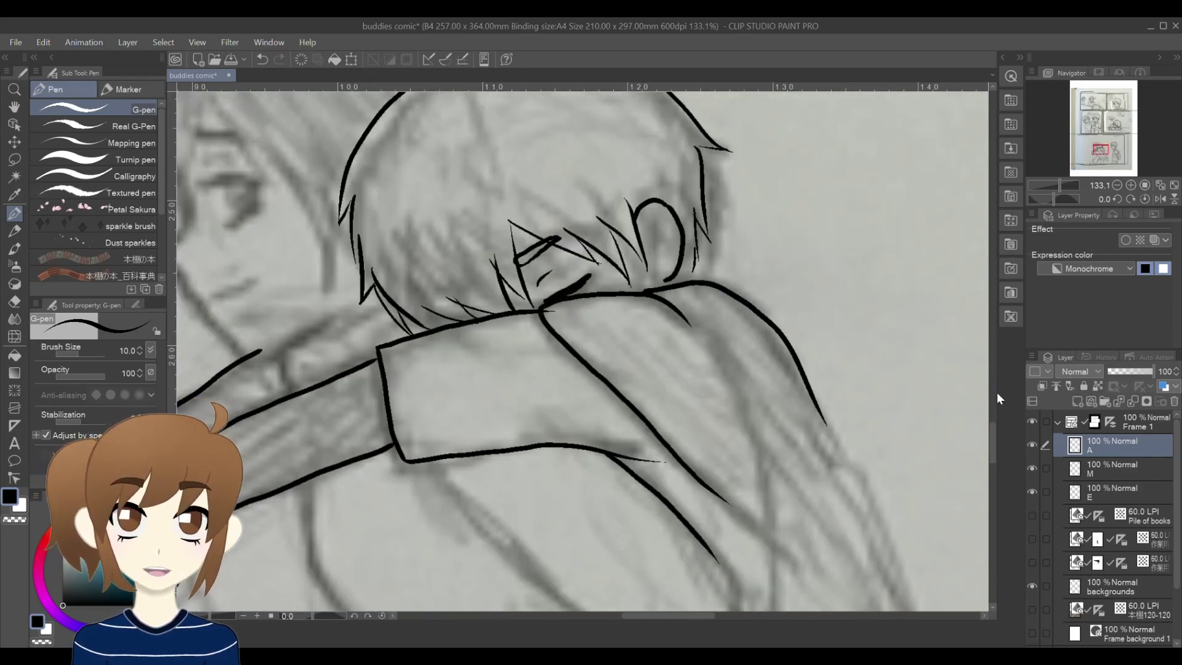
# Step: Ink the hanging part of the carried boy's jacket, with its inner edge, curved hem and back edge
pyautogui.scroll(-1, 754, 456)
pyautogui.moveTo(993, 442); pyautogui.dragTo(992, 473)
pyautogui.moveTo(773, 179); pyautogui.dragTo(738, 493)
pyautogui.moveTo(738, 494); pyautogui.dragTo(968, 495)
pyautogui.moveTo(664, 616); pyautogui.dragTo(687, 616)
pyautogui.moveTo(650, 177); pyautogui.dragTo(799, 551)
# Step: Ink the carried boy's seat and thigh lines between the hanging jacket and the carrier's hand
pyautogui.moveTo(992, 452)
pyautogui.mouseDown()
pyautogui.moveTo(992, 435)
pyautogui.moveTo(992, 460)
pyautogui.mouseUp()
pyautogui.moveTo(729, 616); pyautogui.dragTo(712, 616)
pyautogui.moveTo(634, 326); pyautogui.dragTo(698, 386)
pyautogui.moveTo(558, 413); pyautogui.dragTo(565, 417)
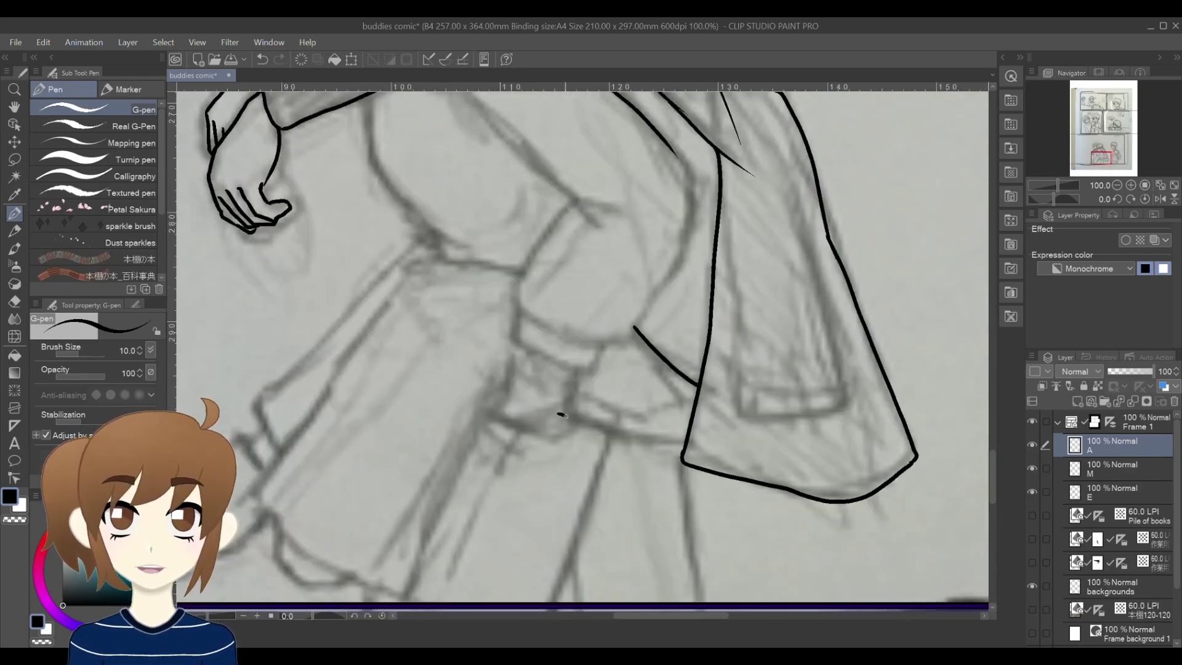
pyautogui.moveTo(668, 381); pyautogui.dragTo(572, 389)
# Step: Ink both trouser legs of the carried boy, including the near leg's knee, hem and inner fold
pyautogui.hscroll(-3, 697, 463)
pyautogui.moveTo(538, 302); pyautogui.dragTo(402, 504)
pyautogui.moveTo(993, 465); pyautogui.dragTo(992, 473)
pyautogui.moveTo(651, 288); pyautogui.dragTo(549, 522)
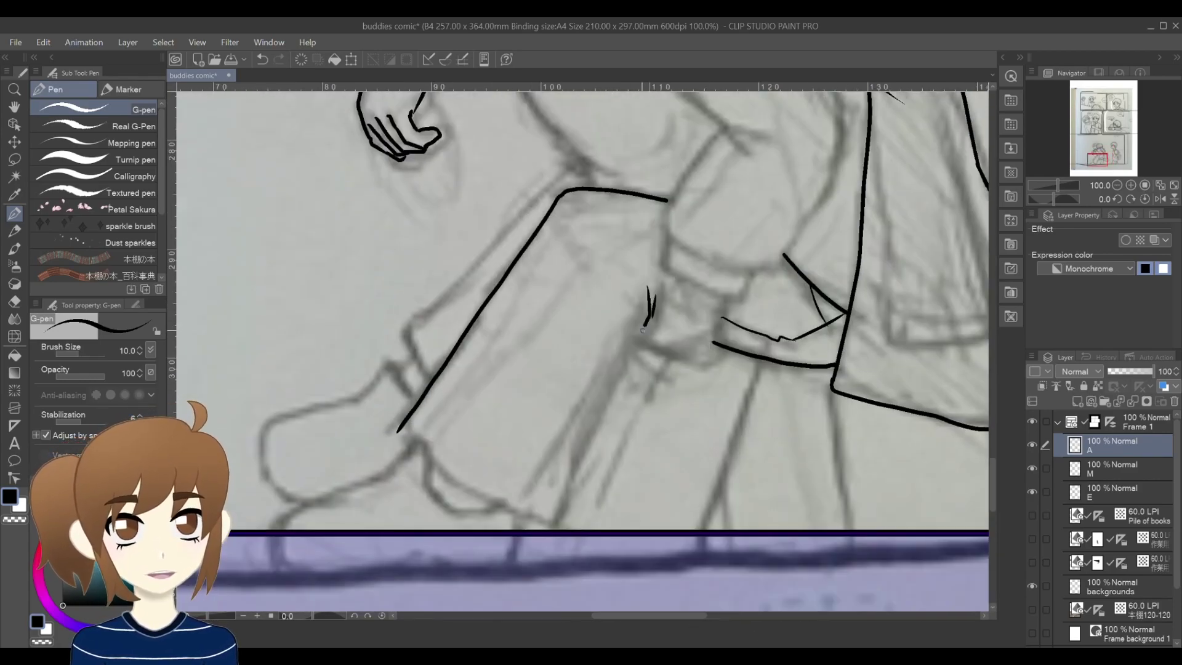
pyautogui.moveTo(401, 431); pyautogui.dragTo(547, 523)
pyautogui.moveTo(651, 292); pyautogui.dragTo(513, 515)
pyautogui.moveTo(649, 616); pyautogui.dragTo(639, 615)
pyautogui.moveTo(647, 160); pyautogui.dragTo(506, 377)
# Step: Lasso the lower part of the carried boy's near trouser leg, adjust its placement, and clear the selection
pyautogui.scroll(-4, 711, 492)
pyautogui.moveTo(992, 433); pyautogui.dragTo(992, 439)
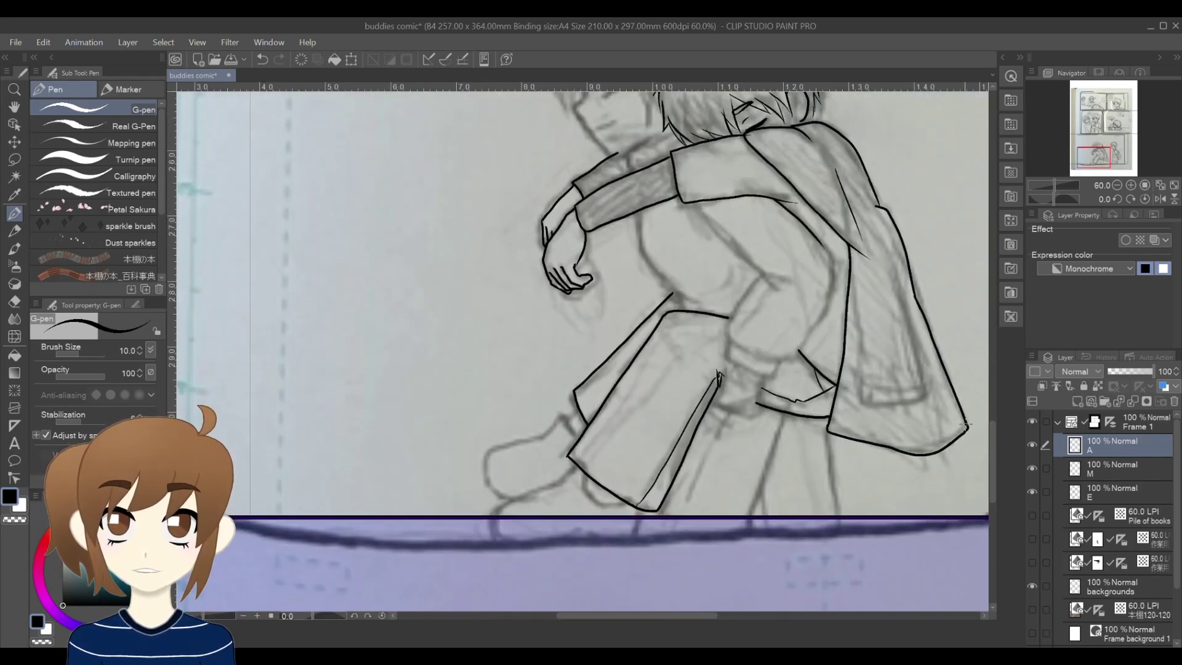
pyautogui.click(14, 160)
pyautogui.moveTo(575, 455); pyautogui.dragTo(732, 407)
pyautogui.click(629, 560)
pyautogui.hotkey('ctrl', 'd')
pyautogui.press('p')
# Step: Ink the carried boy's feet below the trouser hems
pyautogui.scroll(4, 578, 452)
pyautogui.moveTo(563, 454); pyautogui.dragTo(557, 467)
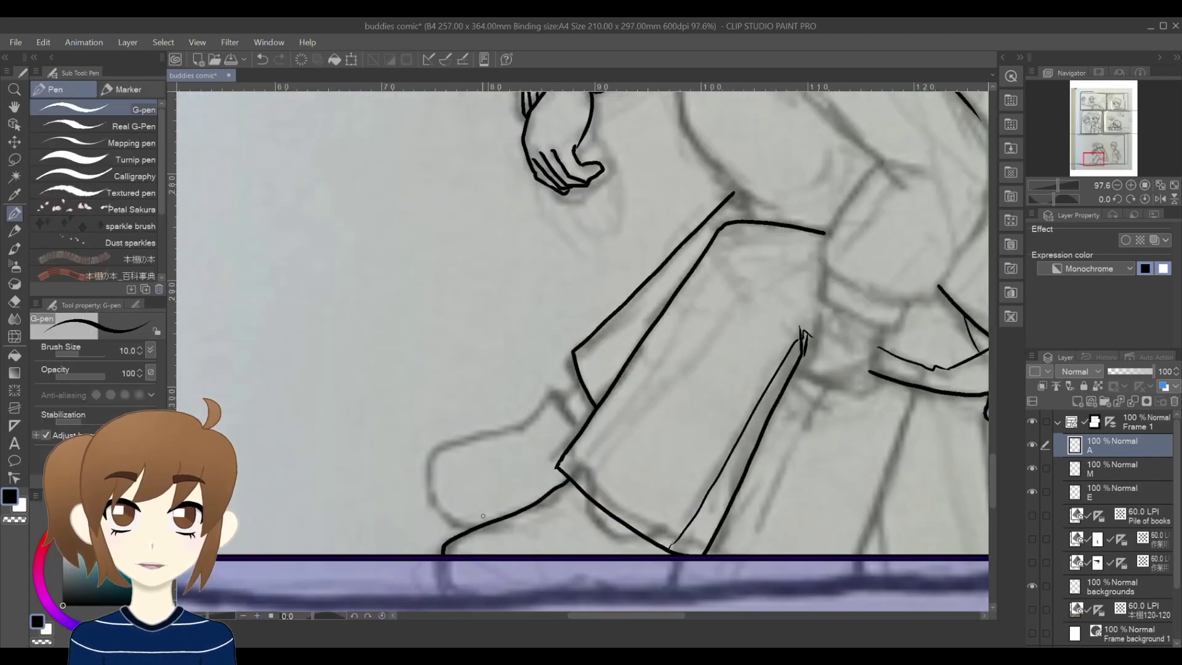
pyautogui.moveTo(434, 454); pyautogui.dragTo(475, 525)
# Step: Ink the sleeping boy's far upper-arm line and erase the curved line beneath his chin
pyautogui.scroll(-6, 726, 406)
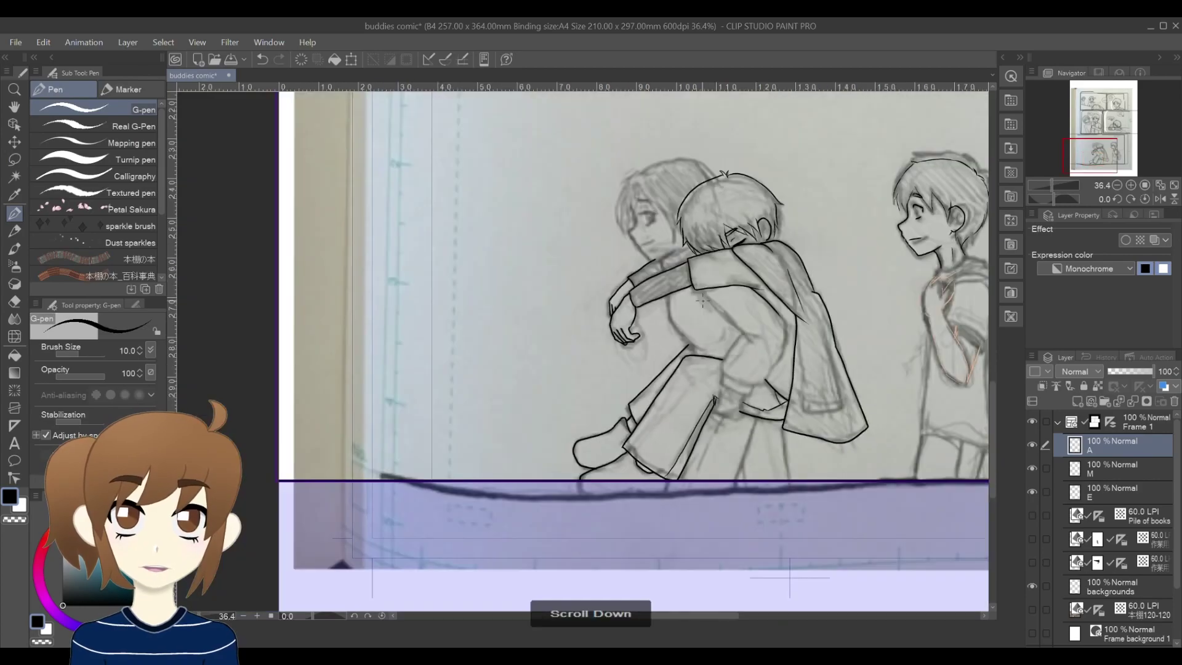
pyautogui.moveTo(992, 369); pyautogui.dragTo(981, 335)
pyautogui.scroll(6, 787, 229)
pyautogui.press('e')
pyautogui.moveTo(577, 376); pyautogui.dragTo(644, 375)
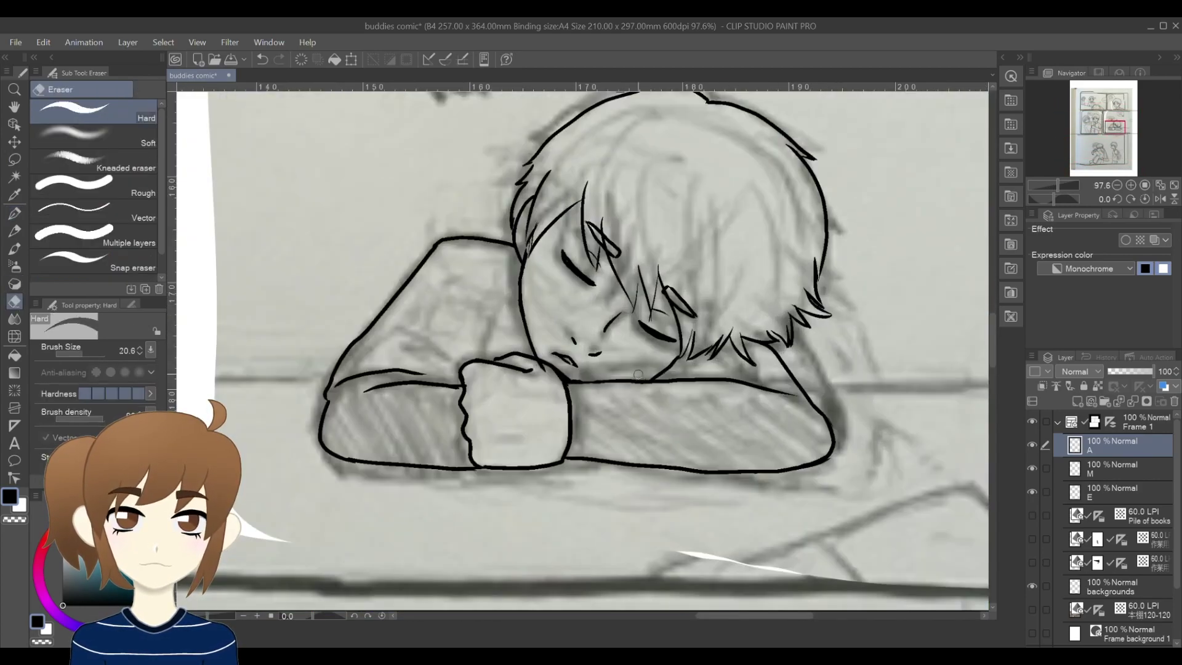
# Step: Lasso the sleeping boy's near arm and shift it slightly inward toward his fist
pyautogui.press('m')
pyautogui.moveTo(475, 212); pyautogui.dragTo(486, 474)
pyautogui.hotkey('ctrl', 't')
pyautogui.moveTo(394, 370); pyautogui.dragTo(411, 371)
pyautogui.click(362, 544)
# Step: Lasso the sleeping boy's near forearm, rotate and shift it toward the fist, and clear the selection
pyautogui.moveTo(348, 402)
pyautogui.mouseDown()
pyautogui.moveTo(507, 483)
pyautogui.moveTo(370, 389)
pyautogui.mouseUp()
pyautogui.hotkey('ctrl', 't')
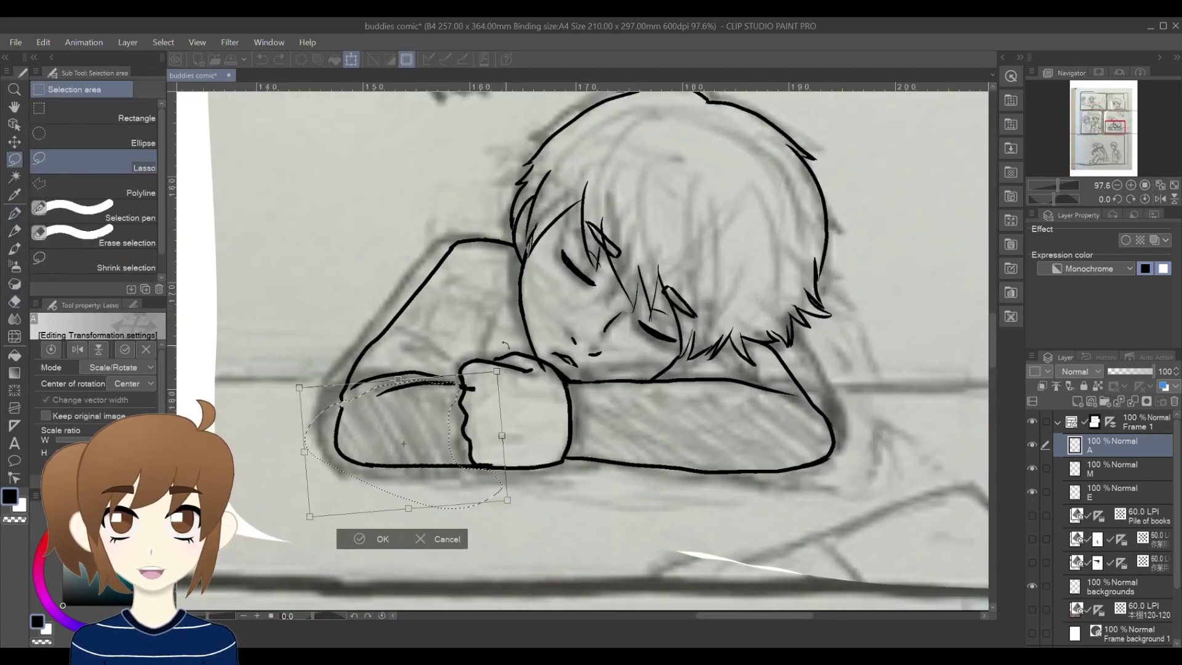
pyautogui.moveTo(406, 431); pyautogui.dragTo(419, 426)
pyautogui.click(394, 533)
pyautogui.hotkey('ctrl', 'd')
# Step: Erase the overlapping line ends inside the fist and reconnect the near elbow to the upper arm
pyautogui.press('e')
pyautogui.moveTo(504, 451); pyautogui.dragTo(474, 453)
pyautogui.press('p')
pyautogui.moveTo(347, 435); pyautogui.dragTo(363, 382)
pyautogui.moveTo(571, 379)
pyautogui.mouseDown()
pyautogui.moveTo(712, 376)
pyautogui.moveTo(794, 510)
pyautogui.mouseUp()
pyautogui.hotkey('ctrl', 'z')
# Step: Make layer M active and save the comic page
pyautogui.scroll(-3, 653, 375)
pyautogui.click(1064, 468)
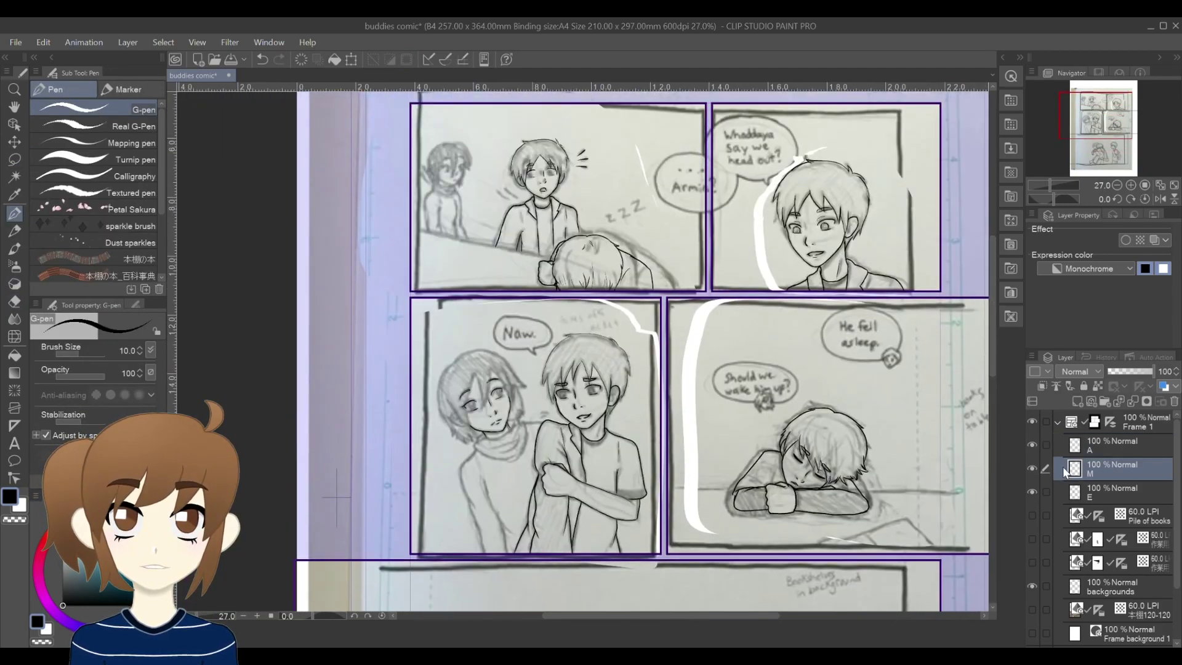
pyautogui.hotkey('ctrl', 's')
# Step: Ink the scarf-wearing girl's face and ears in the "Naw." panel with the canvas rotated to 30°
pyautogui.moveTo(788, 330); pyautogui.dragTo(989, 332)
pyautogui.scroll(2, 718, 542)
pyautogui.click(1131, 199)
pyautogui.scroll(2, 691, 208)
pyautogui.moveTo(504, 352); pyautogui.dragTo(528, 451)
pyautogui.moveTo(827, 356); pyautogui.dragTo(798, 453)
pyautogui.moveTo(503, 286); pyautogui.dragTo(503, 294)
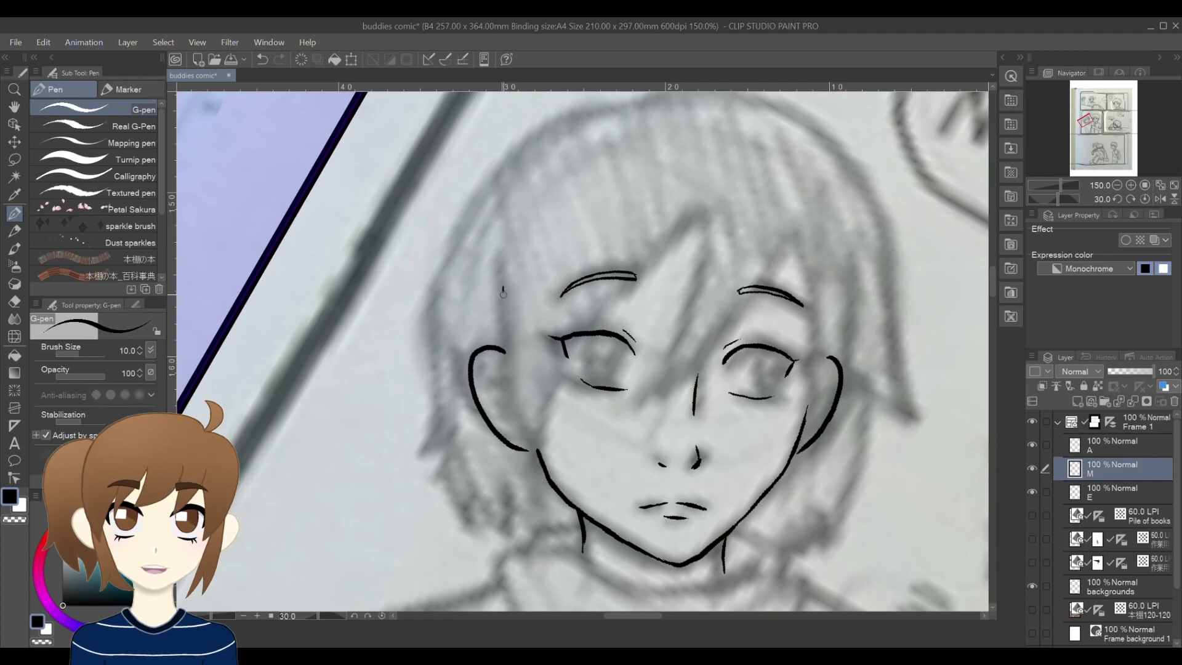
# Step: Ink the girl's pointed bangs and the outer contour over the crown of her hair
pyautogui.moveTo(568, 397); pyautogui.dragTo(665, 394)
pyautogui.moveTo(665, 394); pyautogui.dragTo(805, 433)
pyautogui.moveTo(838, 138); pyautogui.dragTo(838, 165)
pyautogui.moveTo(624, 131)
pyautogui.mouseDown()
pyautogui.moveTo(424, 475)
pyautogui.moveTo(913, 436)
pyautogui.mouseUp()
# Step: Ink the girl's side hair and jagged tips, and return the canvas rotation to 0°
pyautogui.moveTo(878, 381); pyautogui.dragTo(812, 592)
pyautogui.moveTo(769, 523); pyautogui.dragTo(770, 420)
pyautogui.moveTo(445, 361); pyautogui.dragTo(517, 475)
pyautogui.moveTo(800, 495); pyautogui.dragTo(785, 479)
pyautogui.scroll(-1, 744, 363)
pyautogui.press('-')
pyautogui.press('-')
pyautogui.scroll(1, 725, 404)
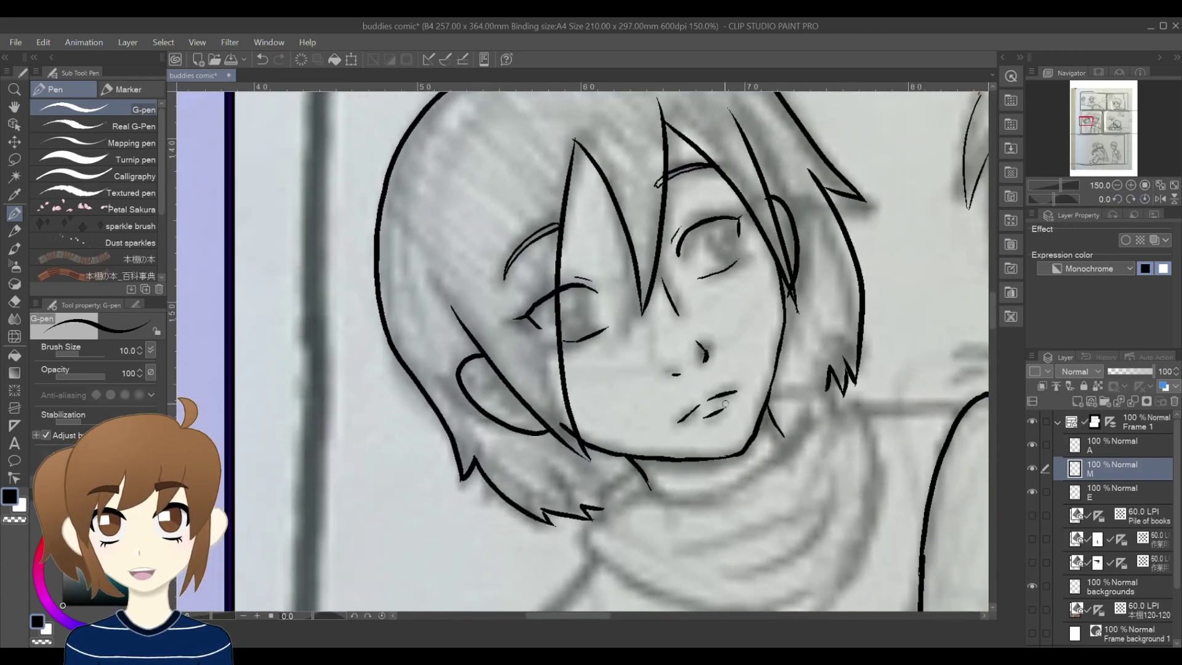
# Step: Ink the girl's scarf around the neck, with its upper edge, folds and lower edge
pyautogui.scroll(-3, 715, 229)
pyautogui.moveTo(637, 318); pyautogui.dragTo(750, 320)
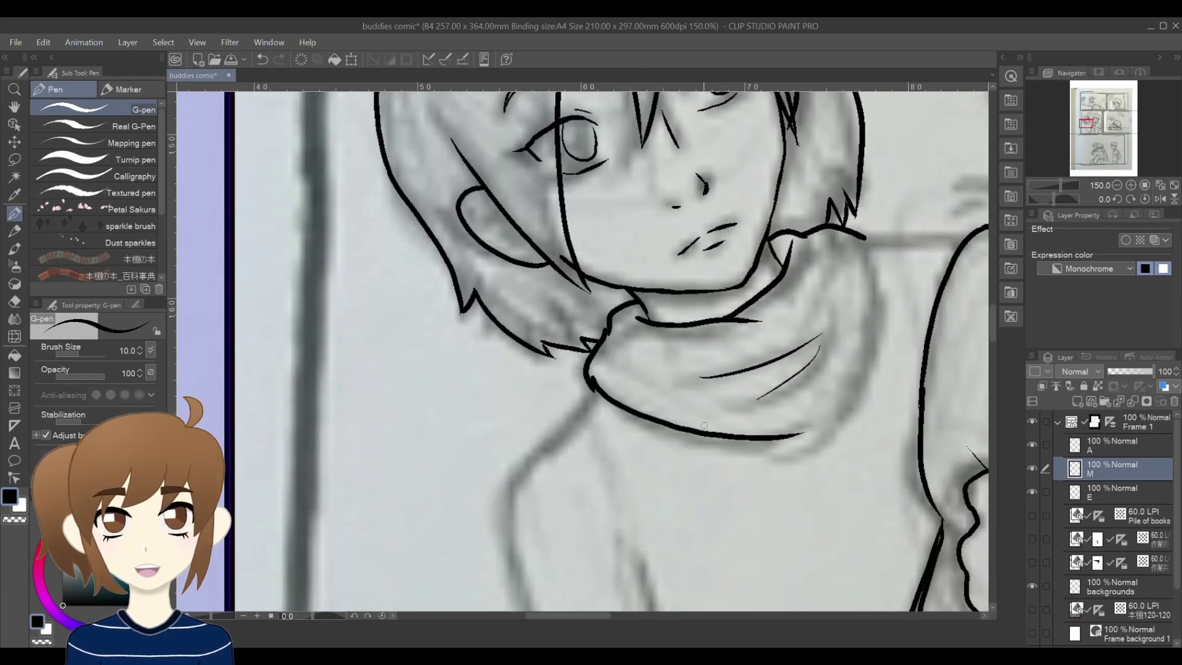
pyautogui.moveTo(869, 260); pyautogui.dragTo(787, 434)
pyautogui.scroll(-1, 829, 345)
pyautogui.moveTo(666, 340); pyautogui.dragTo(693, 368)
# Step: Ink the girl's shoulder, arm and torso lines down to the lower border of the "Naw." panel
pyautogui.scroll(-3, 693, 369)
pyautogui.moveTo(658, 209); pyautogui.dragTo(647, 422)
pyautogui.moveTo(739, 431); pyautogui.dragTo(546, 297)
pyautogui.moveTo(436, 271); pyautogui.dragTo(497, 486)
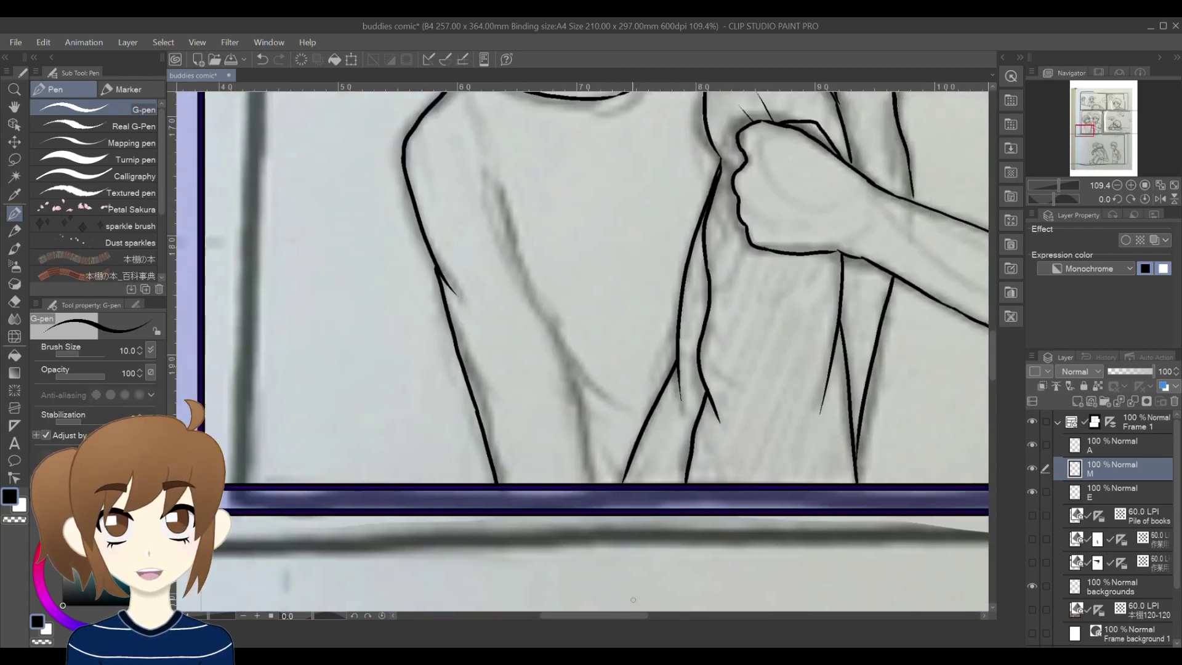
pyautogui.moveTo(490, 282)
pyautogui.mouseDown()
pyautogui.moveTo(584, 467)
pyautogui.moveTo(620, 573)
pyautogui.mouseUp()
pyautogui.scroll(3, 668, 247)
# Step: Ink the face, collar and hair of the girl standing in the background of the first panel
pyautogui.scroll(-4, 732, 246)
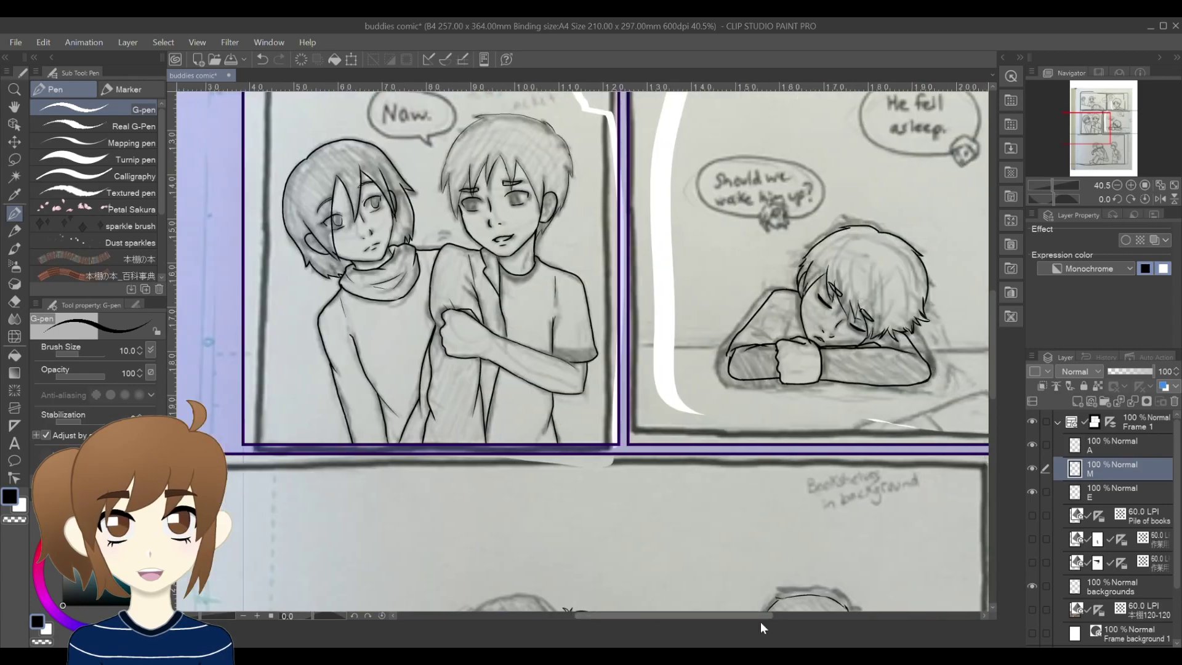
pyautogui.scroll(5, 548, 234)
pyautogui.moveTo(515, 369); pyautogui.dragTo(589, 407)
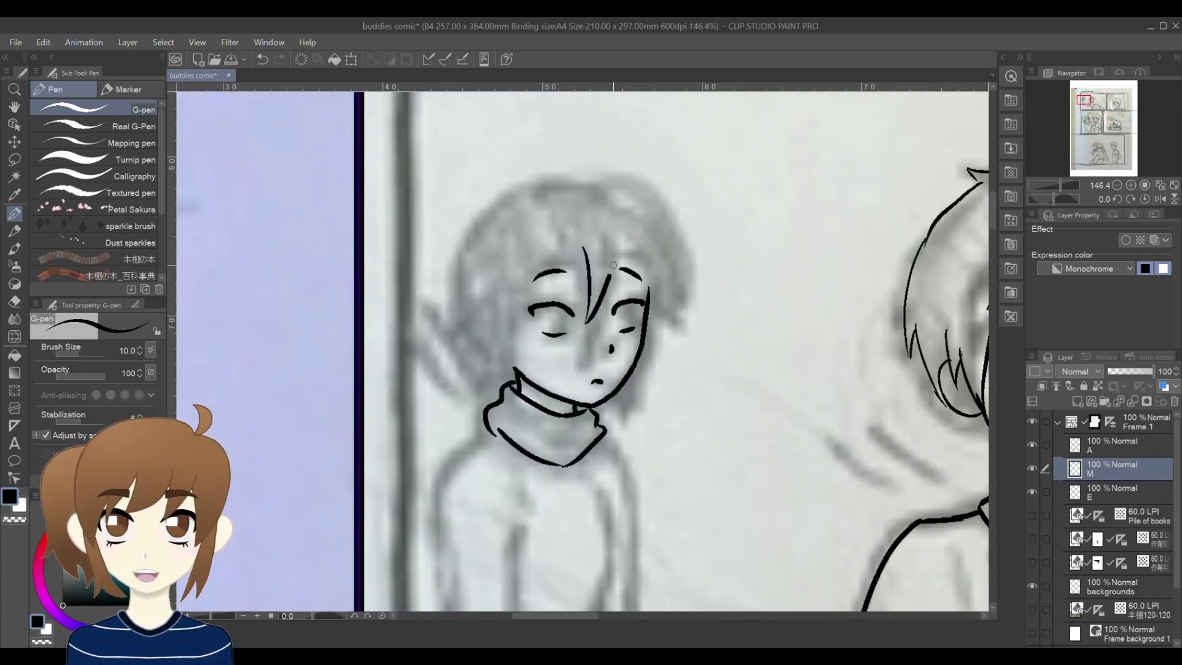
pyautogui.moveTo(565, 197); pyautogui.dragTo(667, 290)
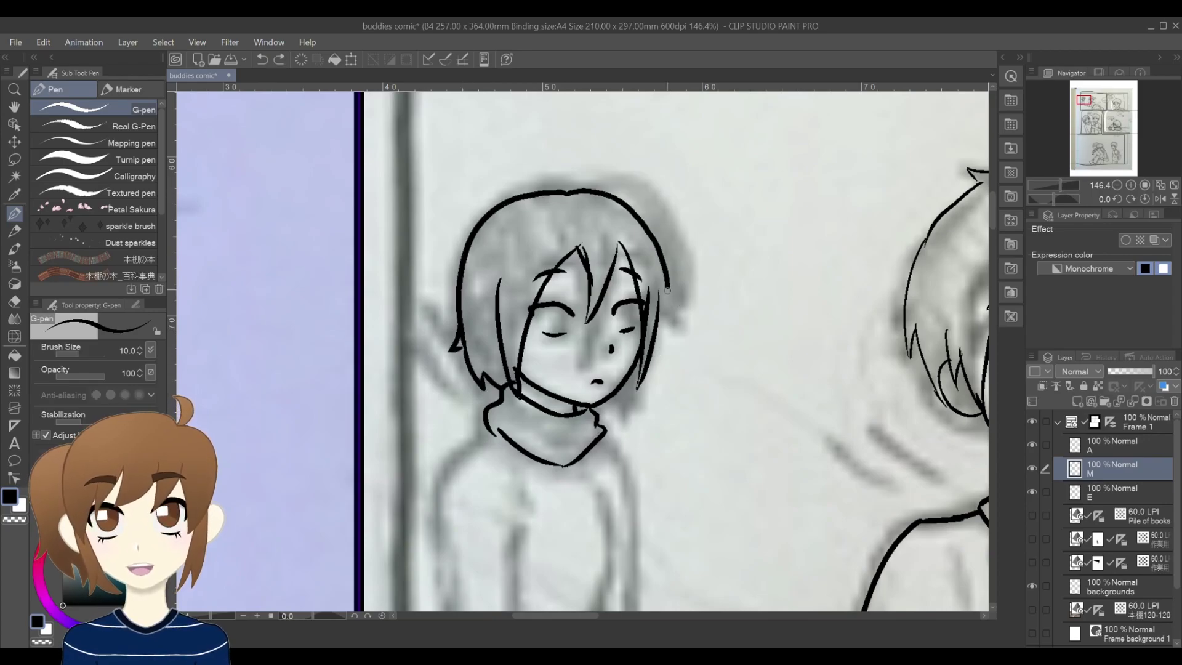
pyautogui.moveTo(459, 326); pyautogui.dragTo(450, 367)
# Step: Ink the background girl's shoulders, arms and torso down to the table edge
pyautogui.scroll(-3, 568, 209)
pyautogui.scroll(3, 510, 441)
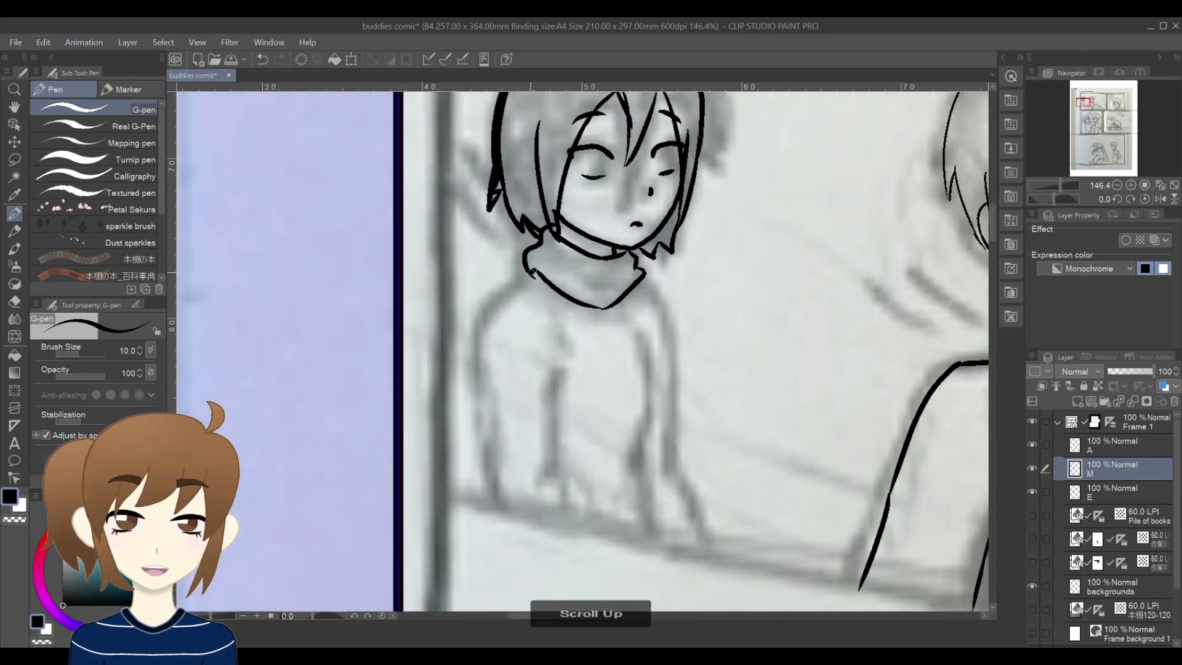
pyautogui.hotkey('ctrl', 'z')
pyautogui.moveTo(535, 273); pyautogui.dragTo(493, 500)
pyautogui.moveTo(645, 289); pyautogui.dragTo(684, 551)
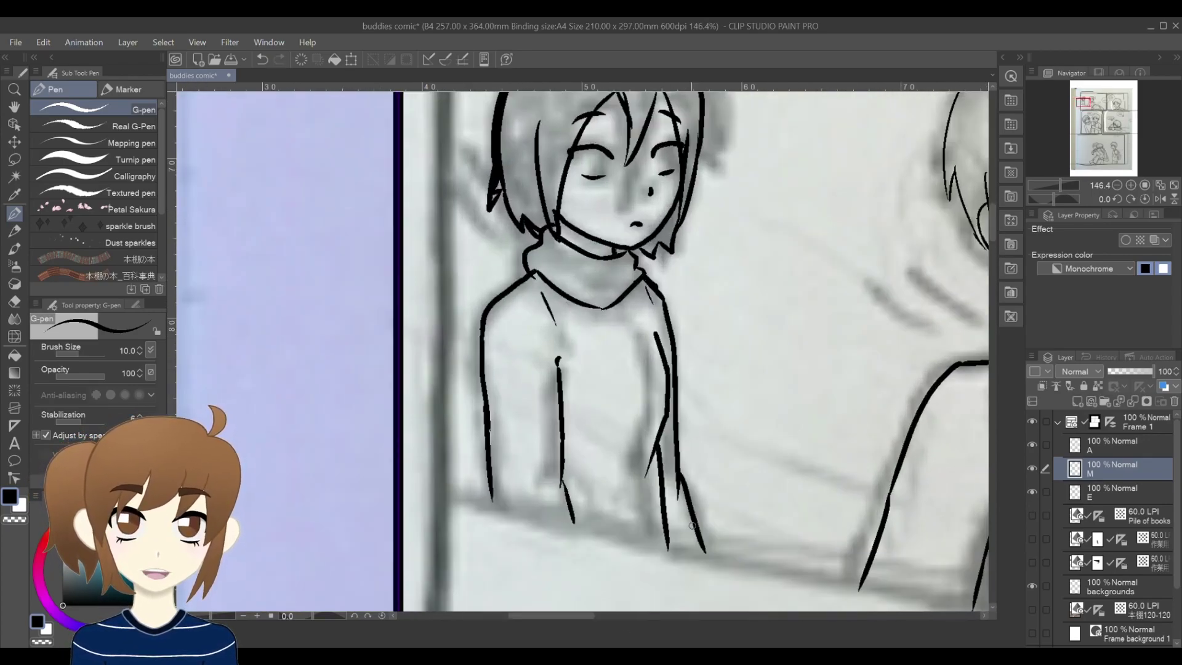
# Step: Ink the carrying girl's profile in the bottom panel, with brow, eye, nose, mouth and chin
pyautogui.scroll(-5, 683, 551)
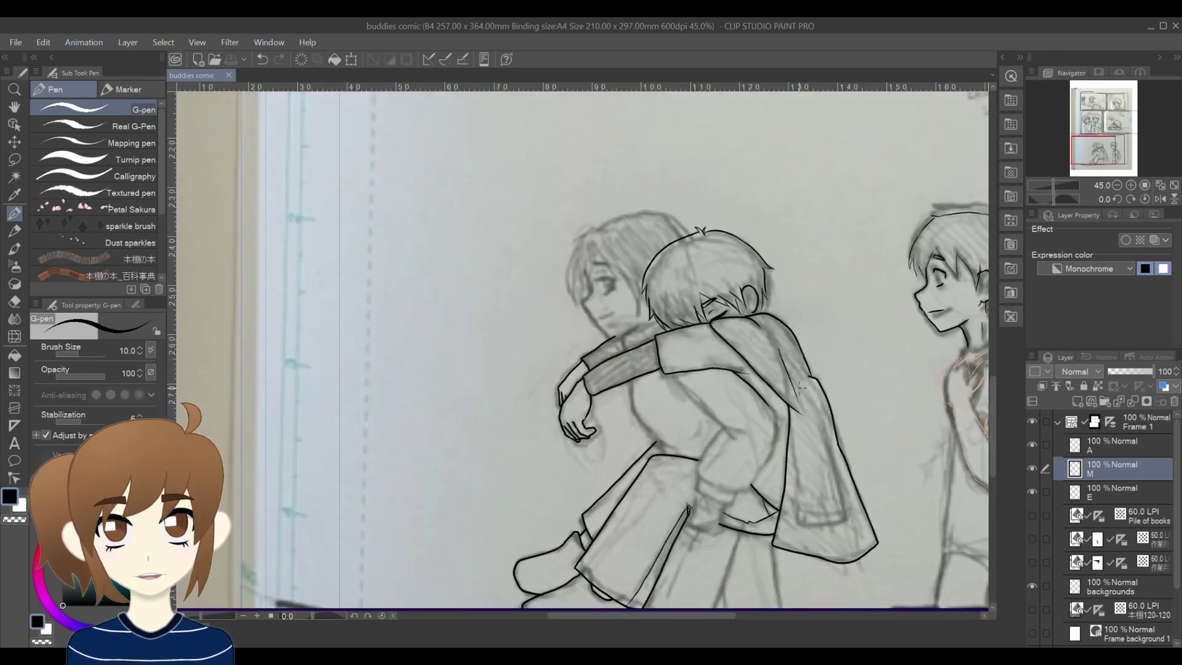
pyautogui.scroll(5, 611, 289)
pyautogui.moveTo(568, 266); pyautogui.dragTo(615, 273)
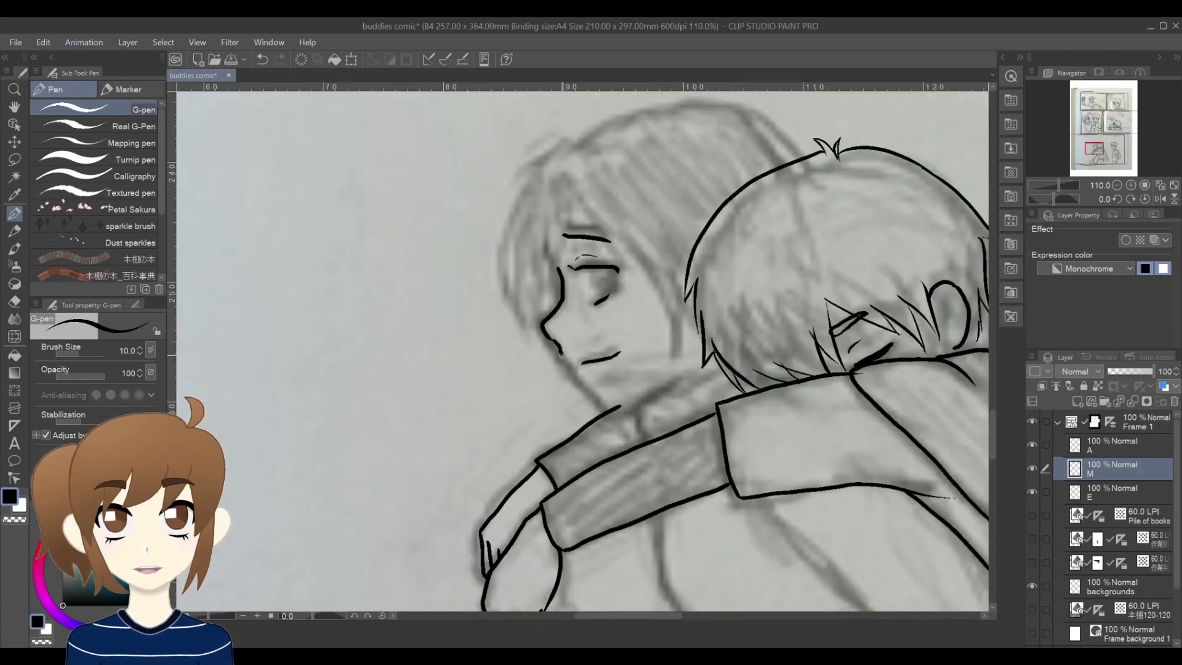
pyautogui.moveTo(561, 355); pyautogui.dragTo(633, 396)
# Step: Ink the carrying girl's bangs and the outer contour of her hair
pyautogui.moveTo(631, 616)
pyautogui.mouseDown()
pyautogui.moveTo(651, 625)
pyautogui.moveTo(641, 622)
pyautogui.mouseUp()
pyautogui.moveTo(992, 434); pyautogui.dragTo(992, 423)
pyautogui.moveTo(505, 269); pyautogui.dragTo(432, 400)
pyautogui.moveTo(432, 400); pyautogui.dragTo(444, 376)
pyautogui.moveTo(614, 483); pyautogui.dragTo(624, 429)
pyautogui.hotkey('ctrl', 'z')
pyautogui.moveTo(504, 269); pyautogui.dragTo(722, 279)
pyautogui.hotkey('ctrl', 'z')
# Step: Ink the carrying girl's scarf between her chin and the boy's sleeve, plus the adjoining hair tips
pyautogui.scroll(3, 533, 357)
pyautogui.moveTo(548, 342); pyautogui.dragTo(584, 328)
pyautogui.moveTo(659, 290); pyautogui.dragTo(570, 355)
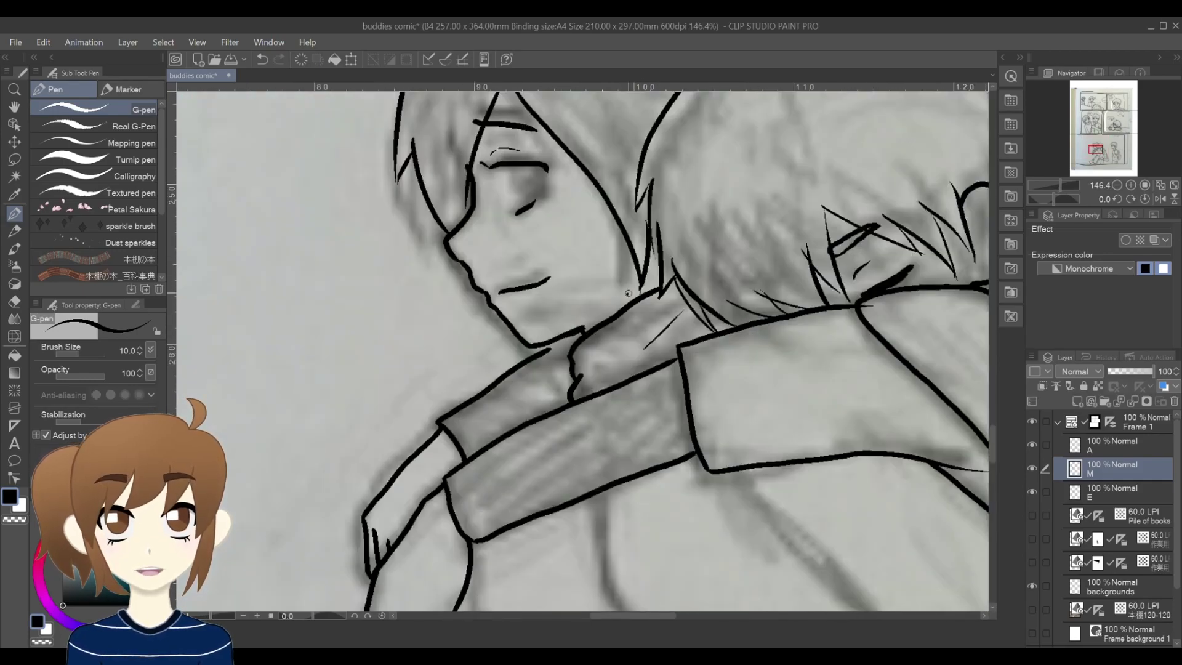
pyautogui.moveTo(628, 293); pyautogui.dragTo(644, 274)
# Step: Ink the carrying girl's torso front and her bent arm beneath the boy's sleeve
pyautogui.scroll(-3, 646, 289)
pyautogui.moveTo(993, 443); pyautogui.dragTo(992, 460)
pyautogui.moveTo(613, 266)
pyautogui.mouseDown()
pyautogui.moveTo(616, 330)
pyautogui.moveTo(692, 441)
pyautogui.mouseUp()
pyautogui.hscroll(3, 558, 258)
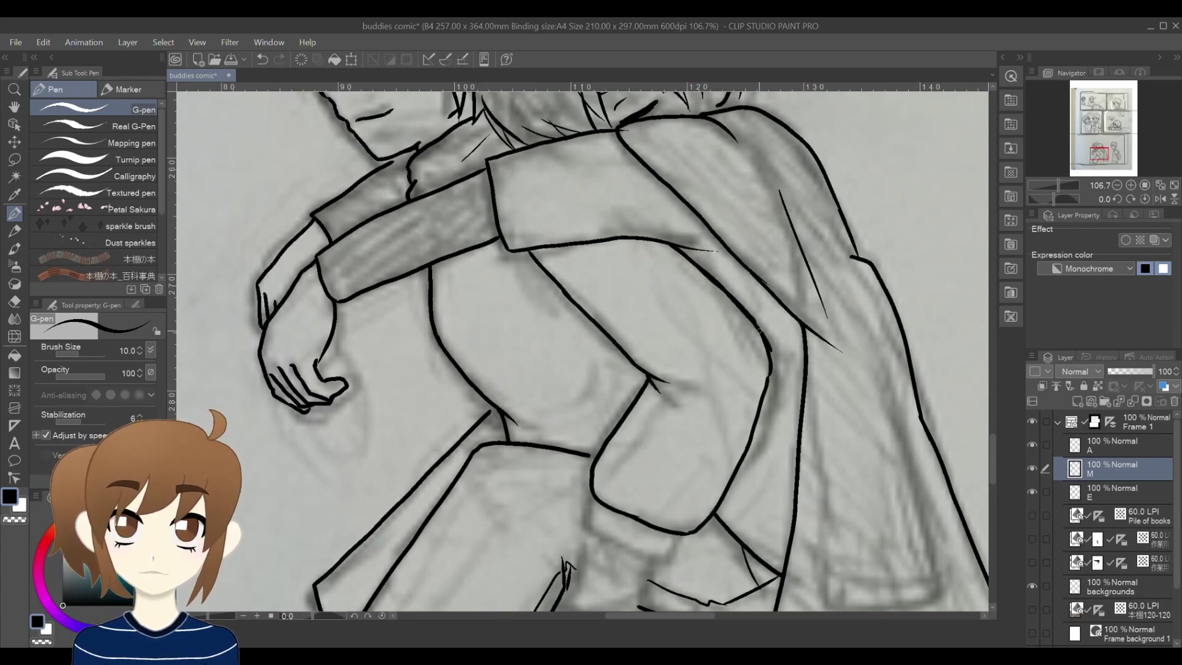
# Step: Lasso the inner line of the girl's upper arm, rotate and reposition it, and clear the selection
pyautogui.press('m')
pyautogui.moveTo(667, 394); pyautogui.dragTo(720, 363)
pyautogui.hotkey('ctrl', 't')
pyautogui.moveTo(656, 314); pyautogui.dragTo(651, 303)
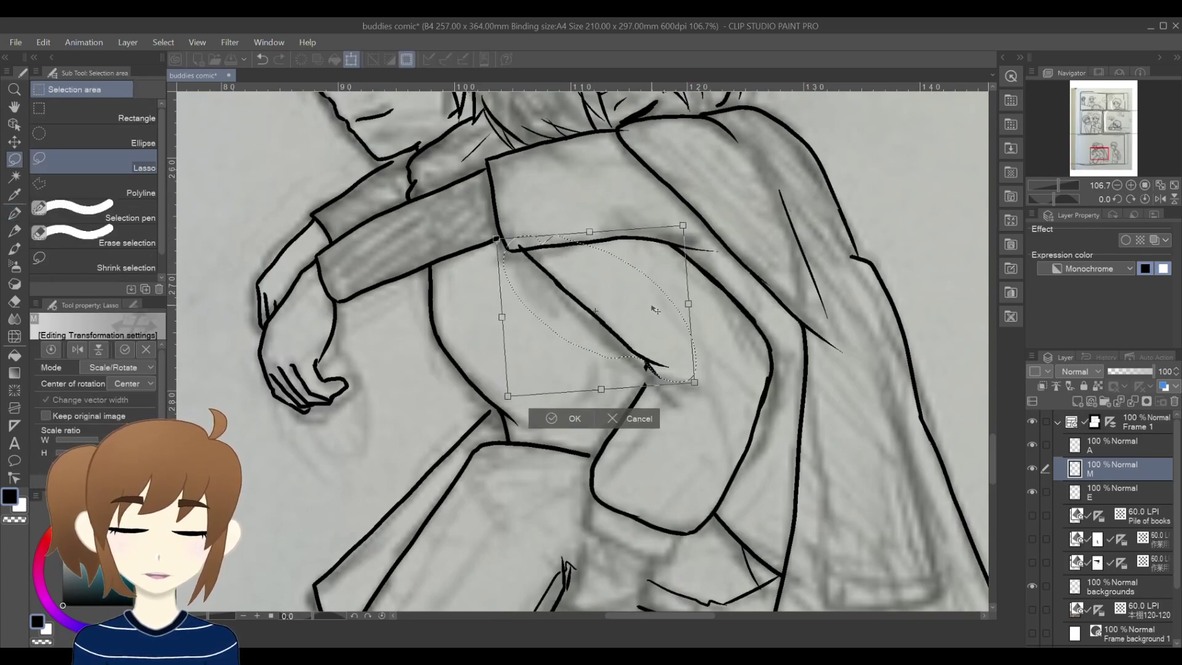
pyautogui.press('Return')
pyautogui.hotkey('ctrl', 'd')
pyautogui.press('p')
# Step: Ink the carrying girl's sleeve cuff, her hand gripping the boy's leg, and her legs down to the panel border
pyautogui.scroll(-3, 582, 348)
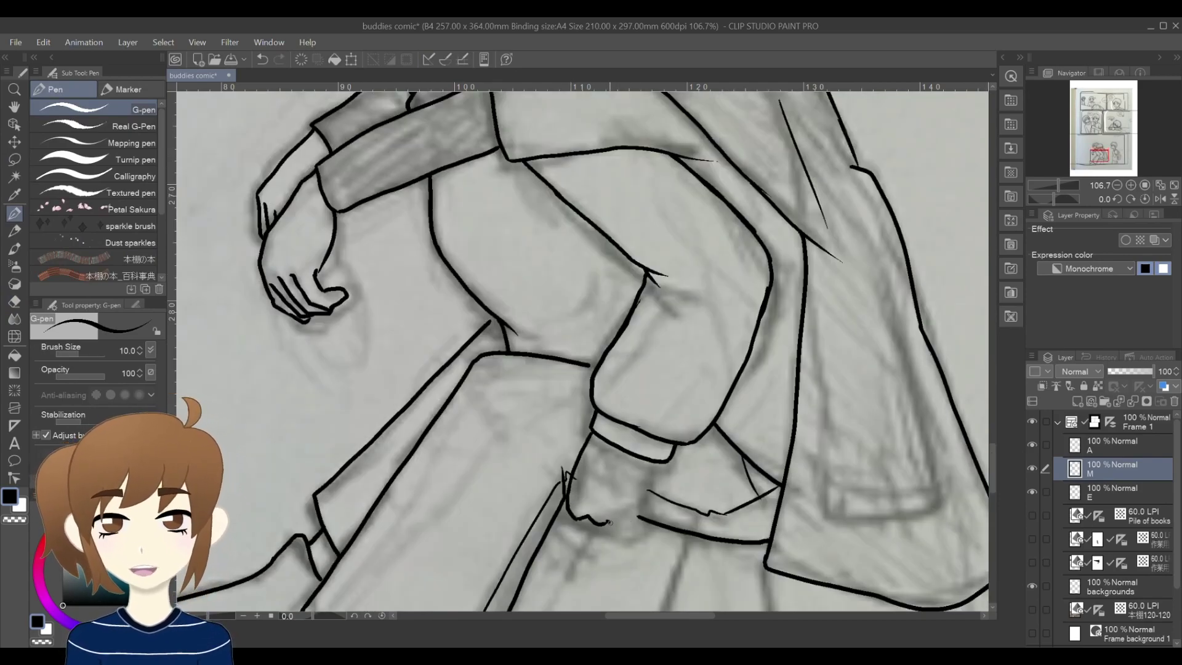
pyautogui.scroll(-7, 709, 533)
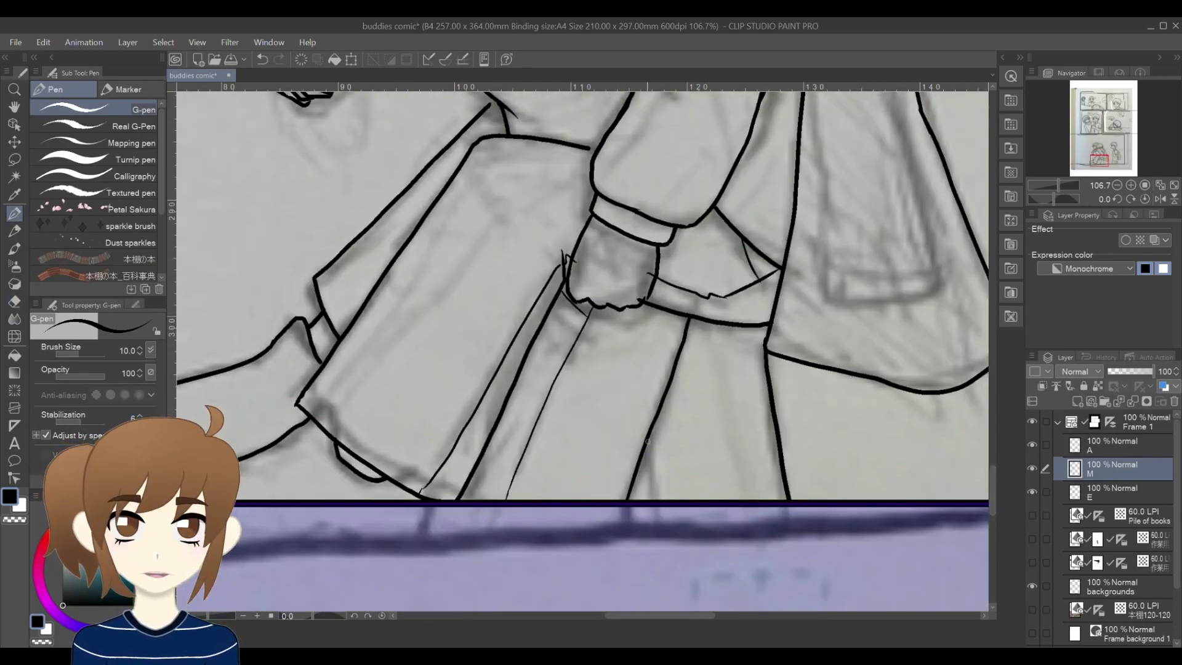
pyautogui.scroll(-3, 746, 292)
pyautogui.scroll(3, 654, 232)
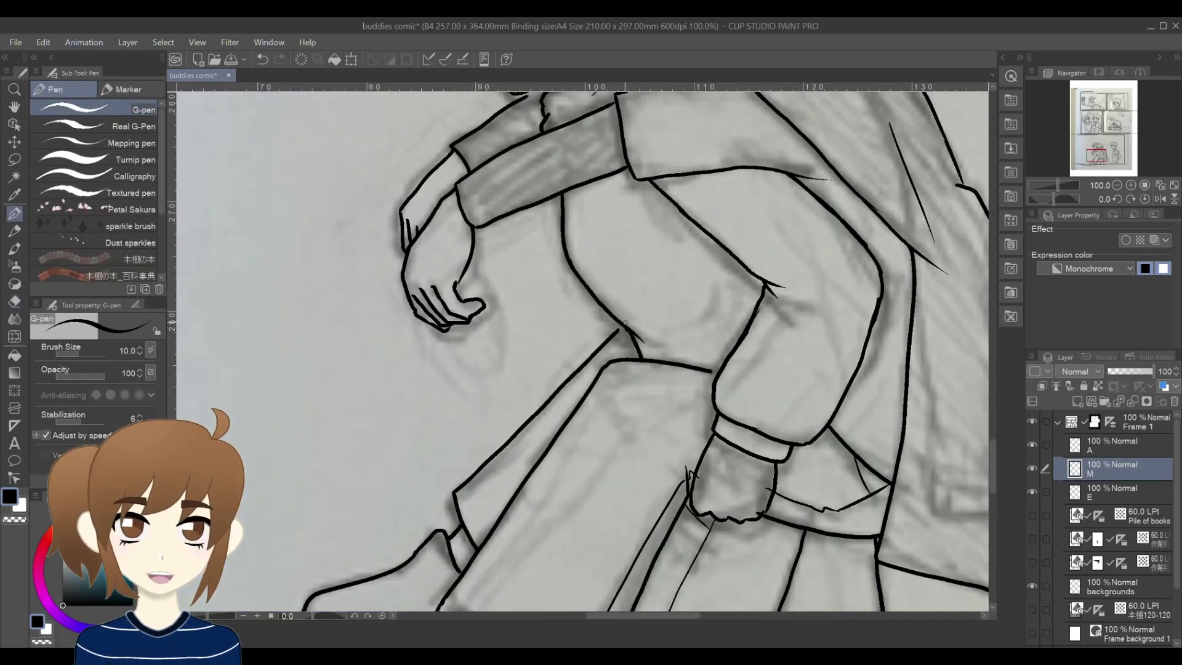
# Step: Lasso the carried boy's head on layer A and transform it
pyautogui.scroll(-3, 582, 299)
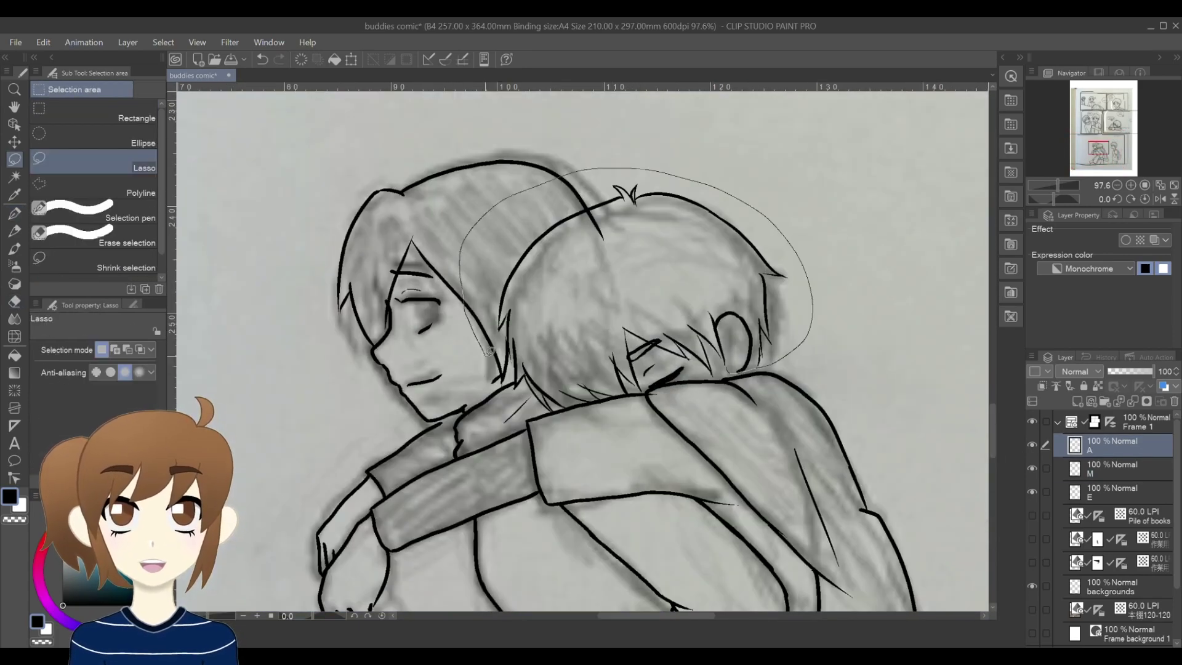
pyautogui.hotkey('ctrl', 't')
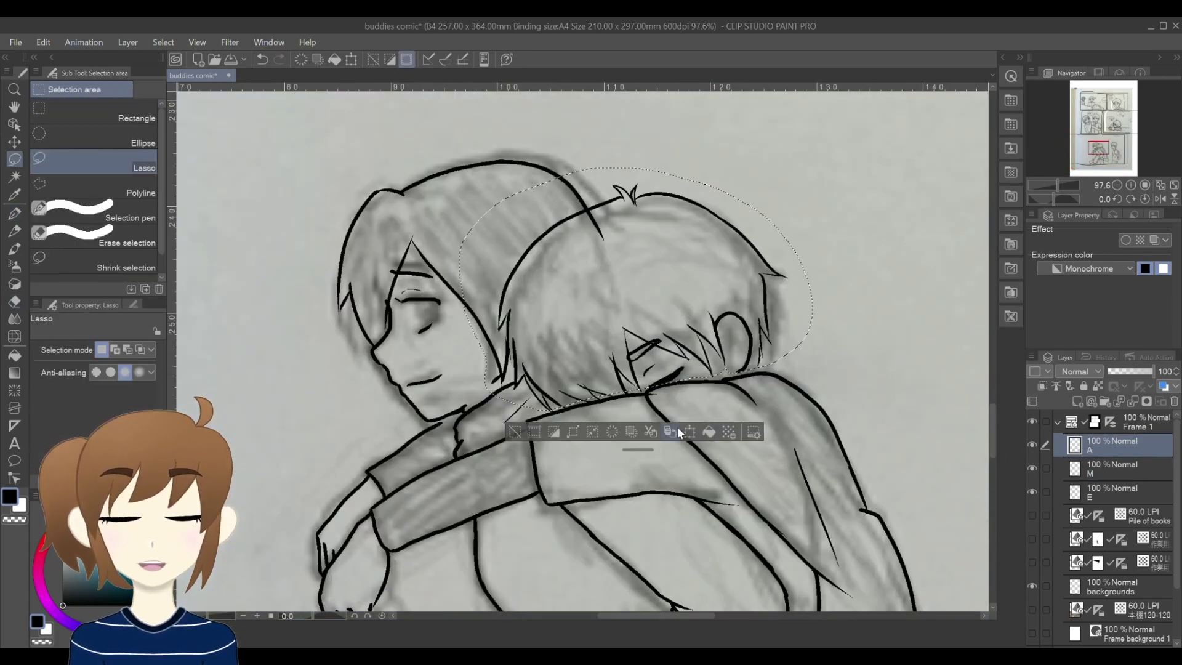
pyautogui.press('Return')
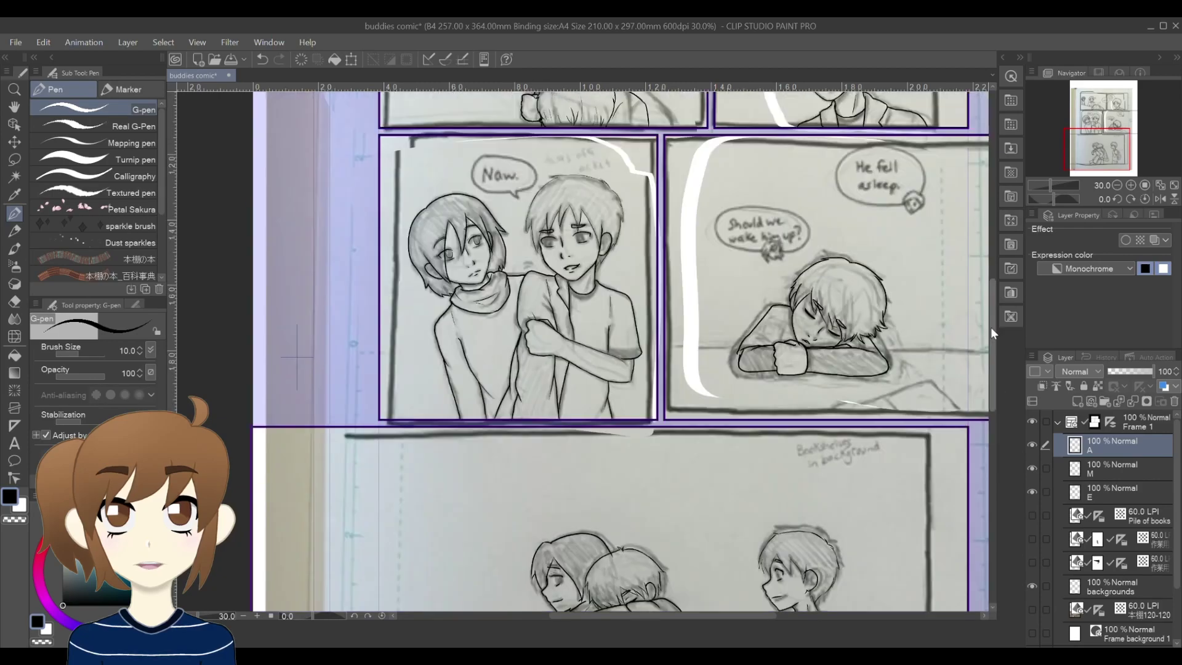
pyautogui.scroll(-2, 591, 344)
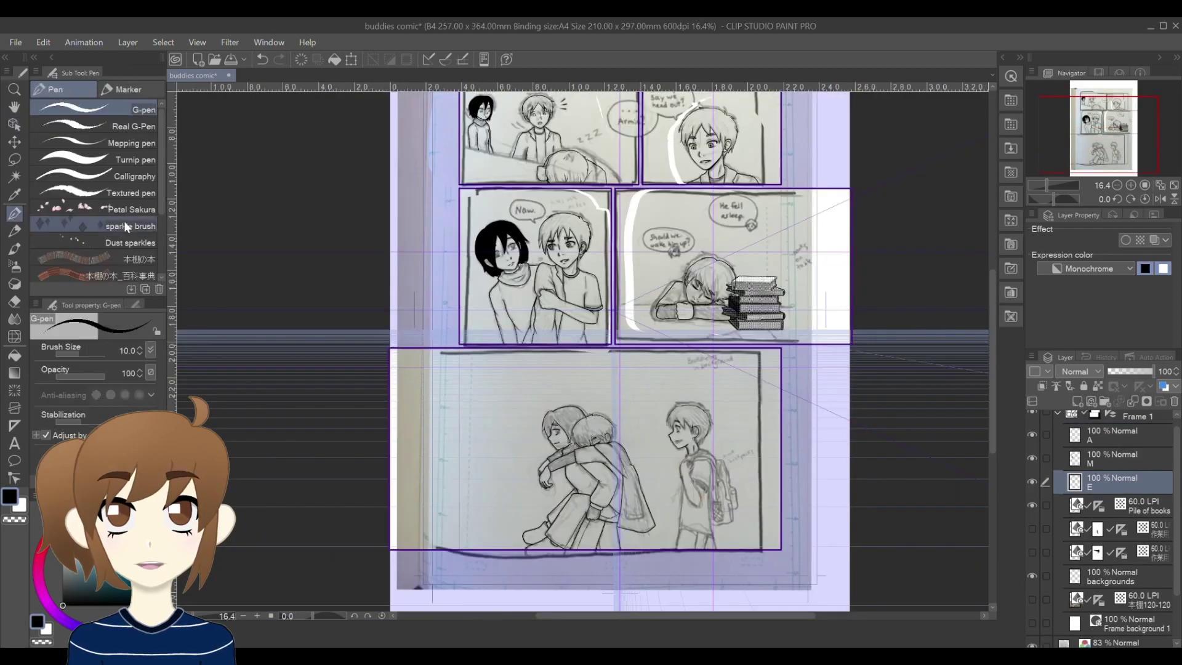
# Step: Ink the standing boy's hair, face profile, ear, neck and shirt collar on layer E in the final panel
pyautogui.scroll(3, 692, 408)
pyautogui.scroll(4, 692, 407)
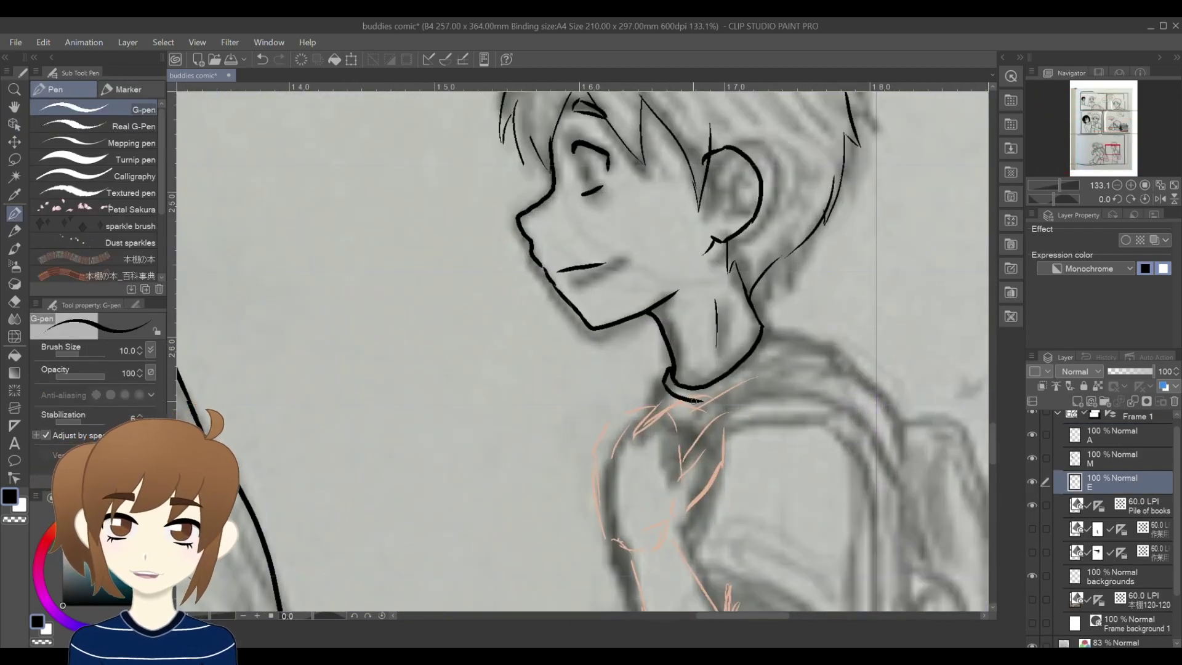
pyautogui.scroll(-3, 773, 329)
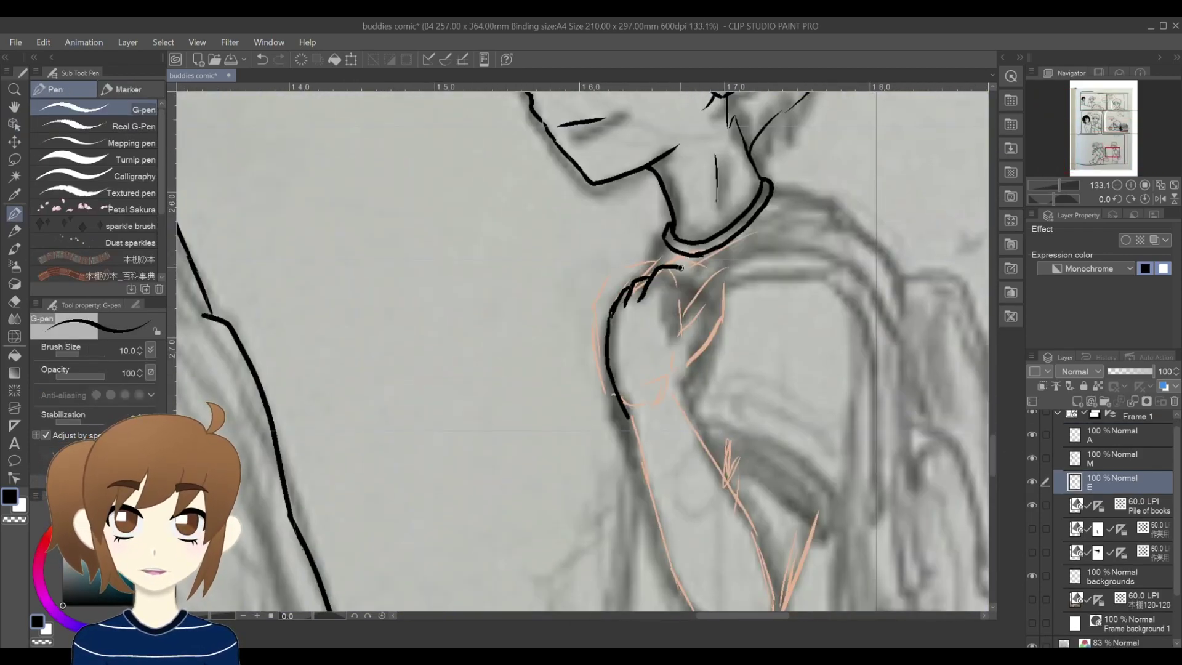
# Step: Ink the standing boy's fist, bent forearm and sleeve cuff over the orange guide sketch
pyautogui.scroll(-3, 881, 329)
pyautogui.moveTo(627, 245); pyautogui.dragTo(657, 360)
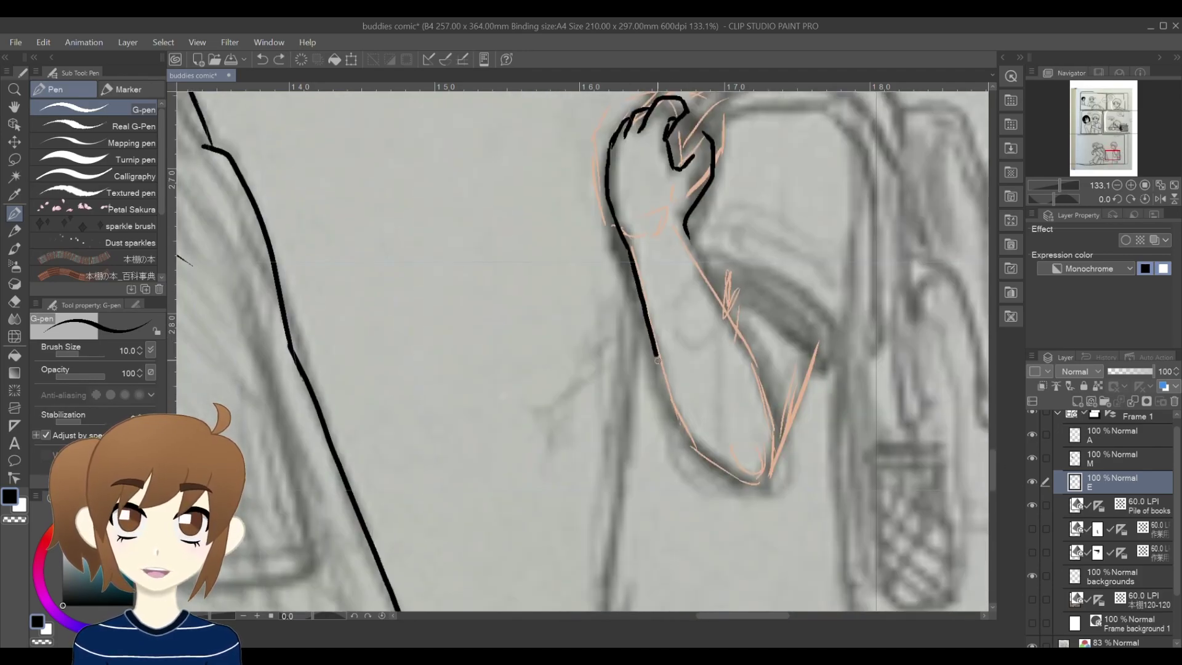
pyautogui.scroll(4, 779, 320)
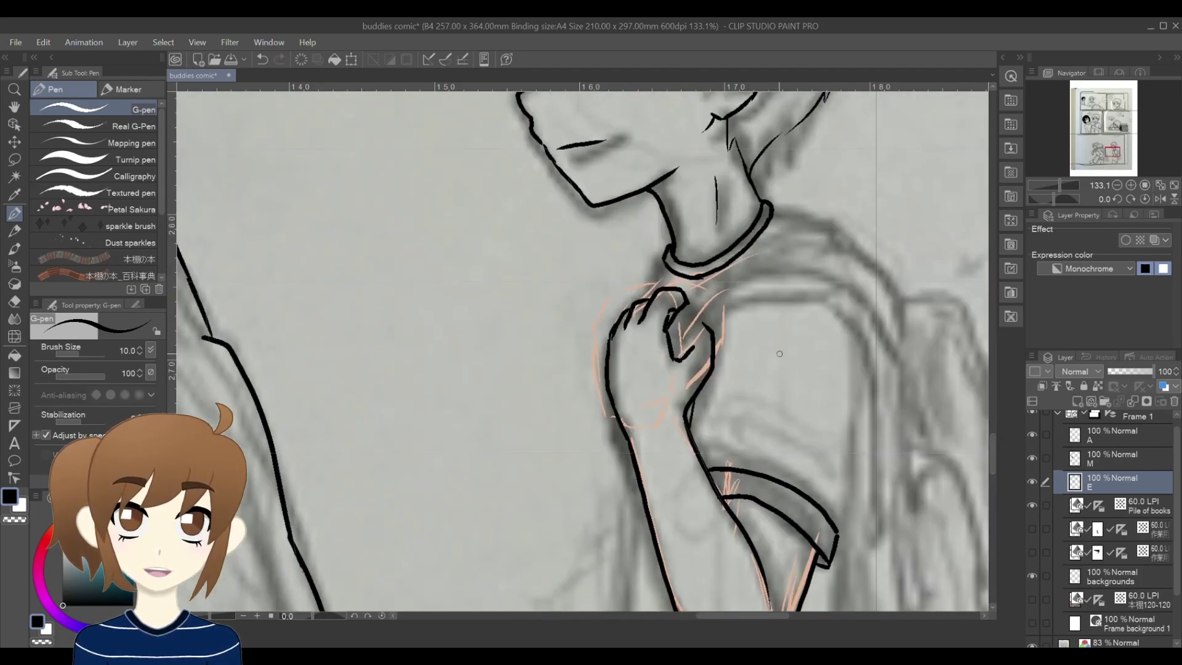
pyautogui.scroll(5, 837, 552)
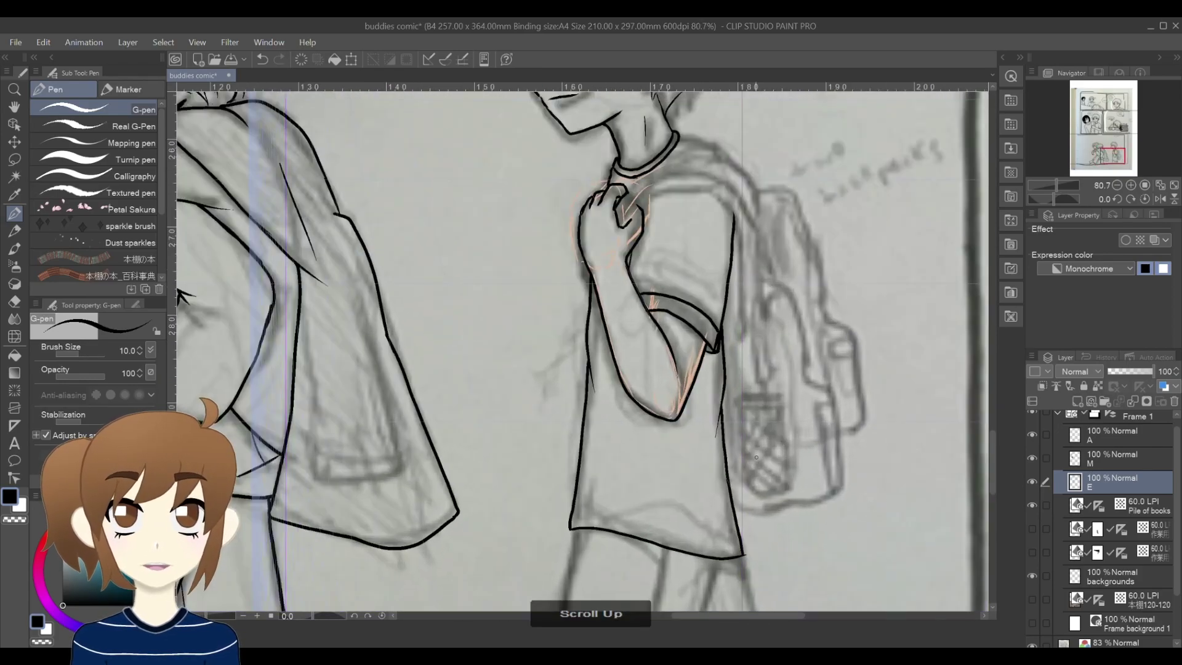
# Step: Undo the last shirt strokes and re-ink the shirt's front edge, wavy hem and back edge
pyautogui.hotkey('ctrl', 'z')
pyautogui.hotkey('ctrl', 'z')
pyautogui.hotkey('ctrl', 'z')
pyautogui.hotkey('ctrl', 'z')
pyautogui.hotkey('ctrl', 'z')
pyautogui.scroll(3, 600, 290)
pyautogui.moveTo(596, 297); pyautogui.dragTo(567, 589)
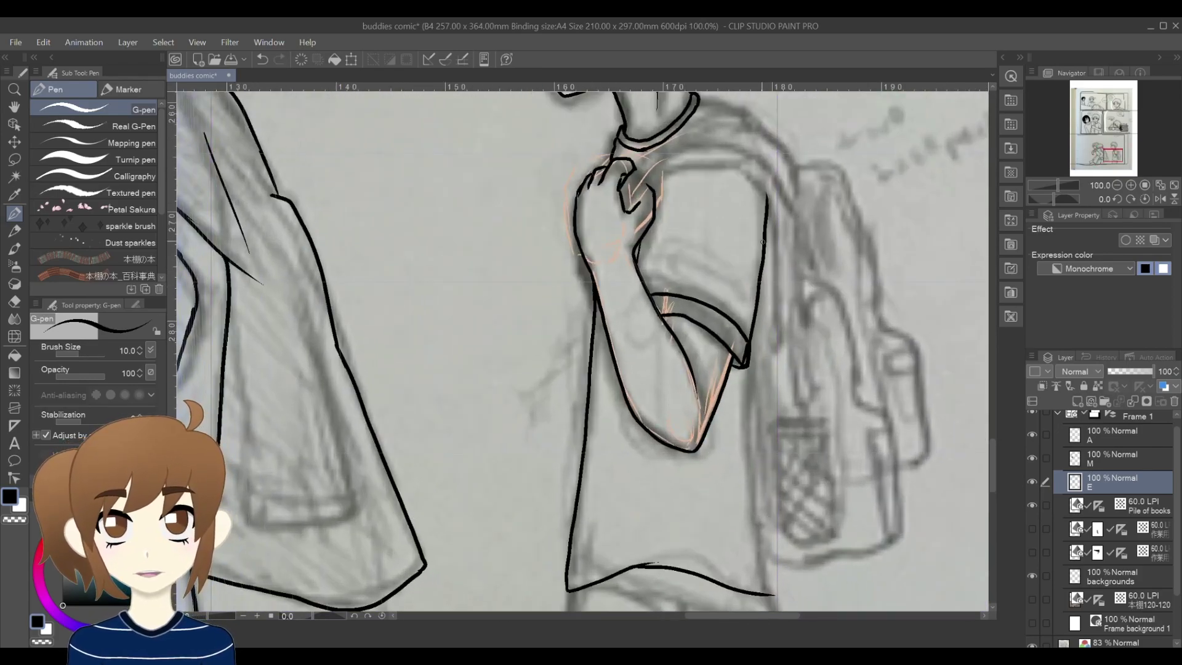
pyautogui.moveTo(754, 376); pyautogui.dragTo(774, 594)
# Step: Ink the standing boy's trouser legs from the shirt hem down to the panel border
pyautogui.scroll(6, 686, 370)
pyautogui.scroll(-10, 686, 369)
pyautogui.moveTo(575, 390); pyautogui.dragTo(550, 508)
pyautogui.moveTo(756, 395); pyautogui.dragTo(719, 507)
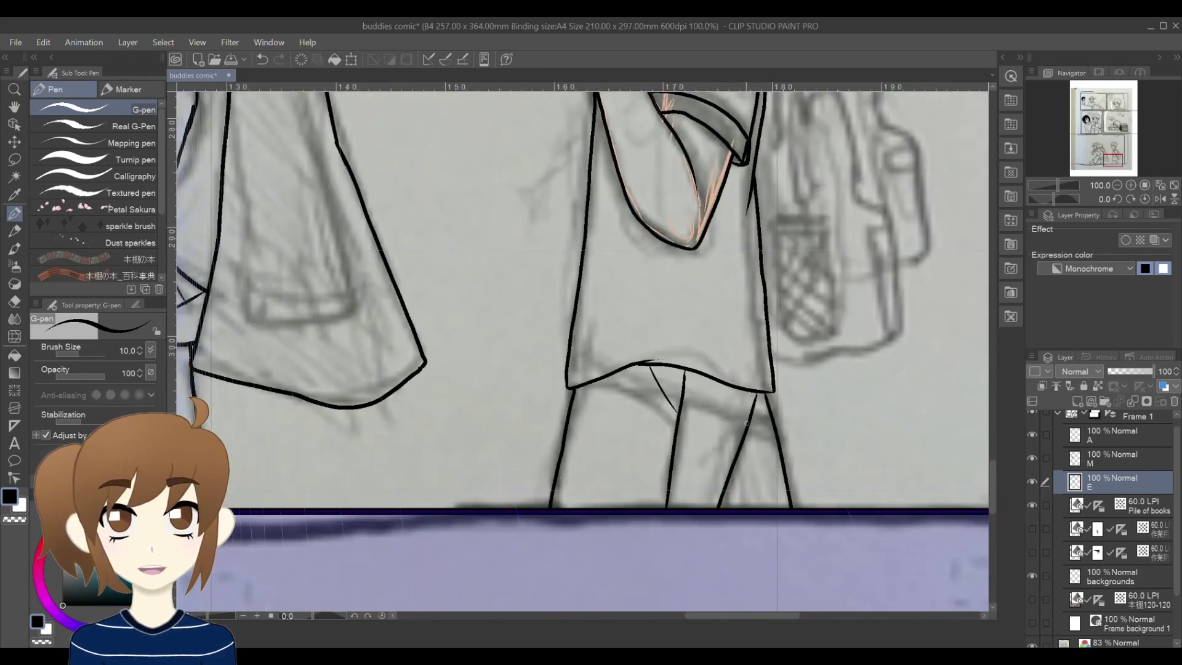
# Step: Straighten the shirt hem, re-ink the trouser leg and crotch lines beneath it, and erase the surplus wavy hem curve
pyautogui.scroll(1, 747, 424)
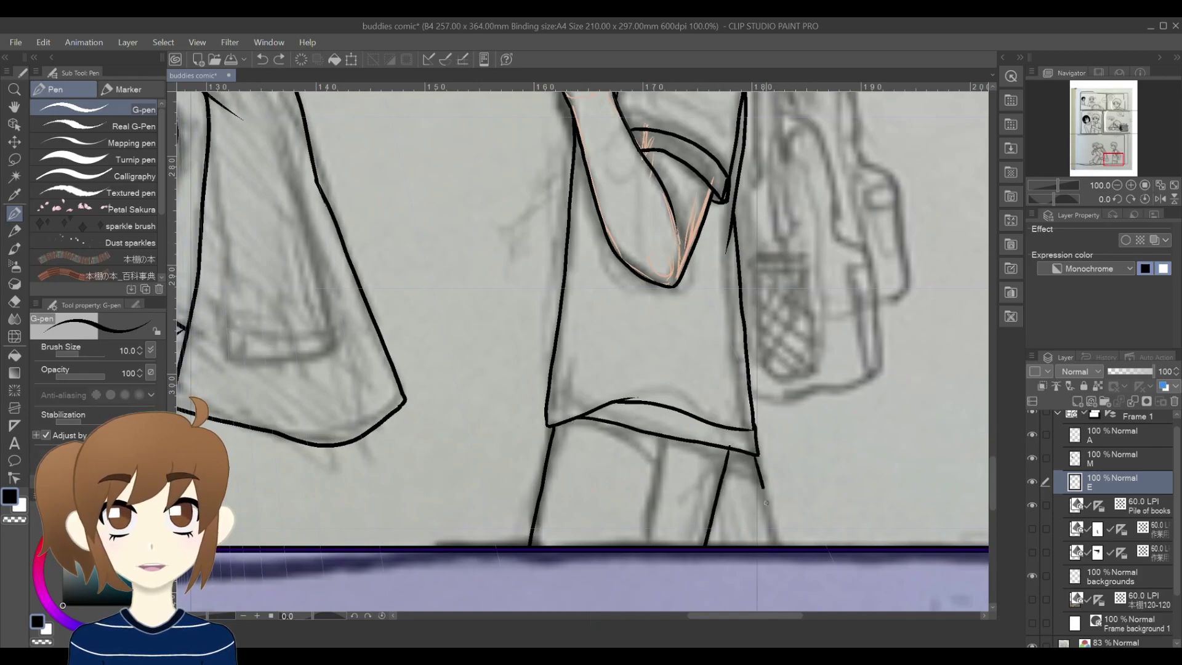
pyautogui.moveTo(766, 502); pyautogui.dragTo(776, 545)
pyautogui.moveTo(610, 425); pyautogui.dragTo(657, 461)
pyautogui.moveTo(661, 440); pyautogui.dragTo(648, 545)
pyautogui.scroll(-3, 716, 366)
pyautogui.scroll(3, 720, 338)
pyautogui.press('e')
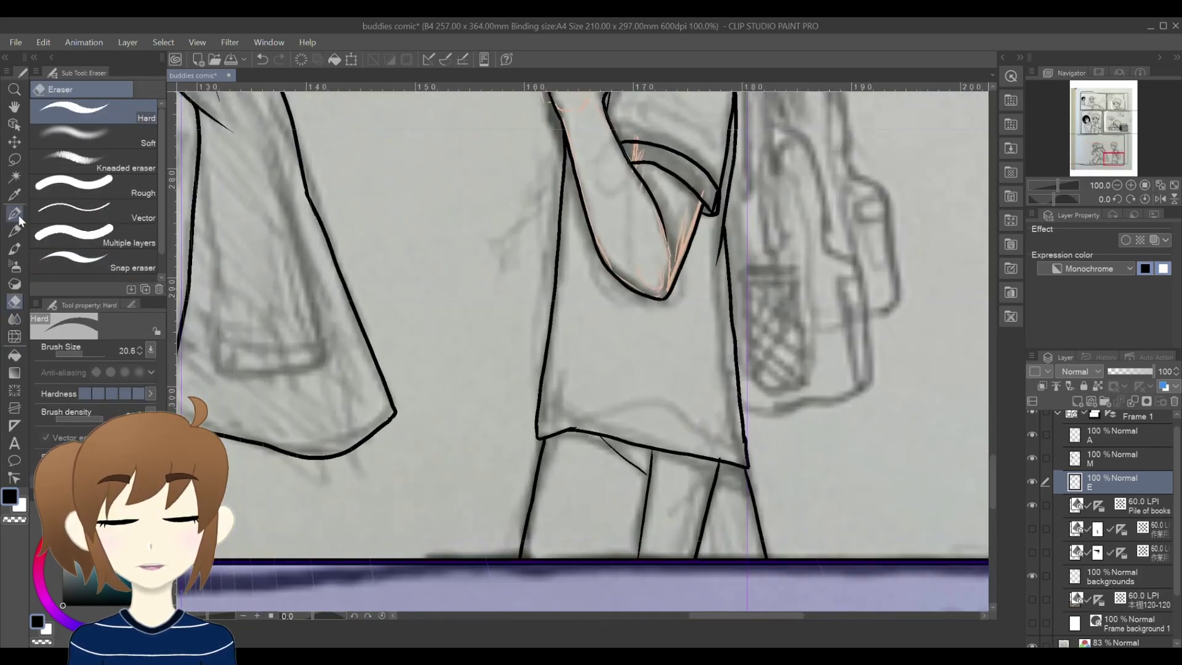
# Step: Ink the standing boy's backpack with the G-pen, including its shoulder strap, outer body and front pocket
pyautogui.click(18, 217)
pyautogui.moveTo(653, 246); pyautogui.dragTo(466, 452)
pyautogui.moveTo(506, 214); pyautogui.dragTo(556, 282)
pyautogui.scroll(-3, 557, 382)
pyautogui.moveTo(554, 519); pyautogui.dragTo(584, 521)
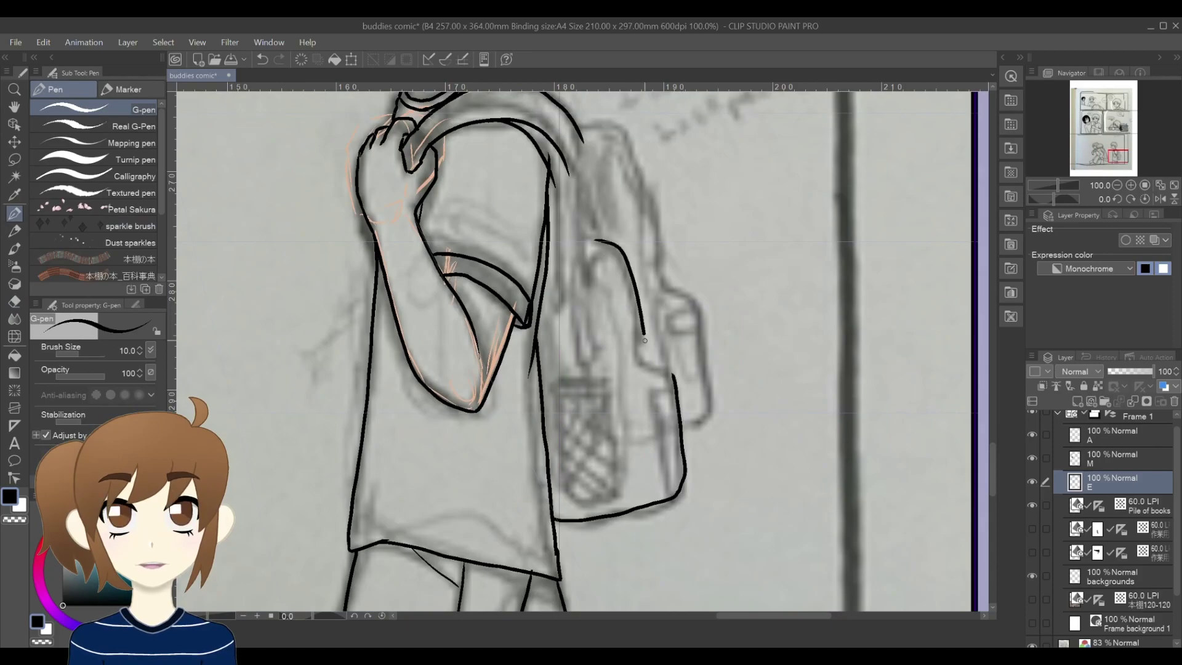
pyautogui.moveTo(644, 340); pyautogui.dragTo(672, 375)
pyautogui.scroll(5, 474, 245)
pyautogui.scroll(3, 490, 319)
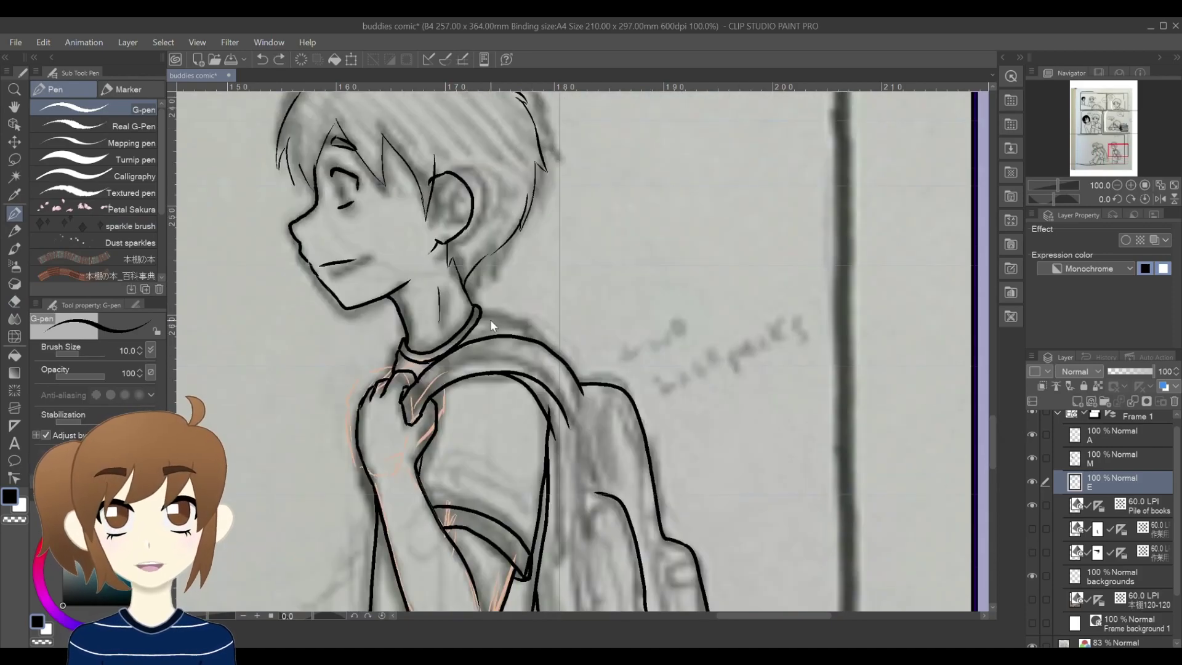
# Step: Clean up and touch up the ink lines around the standing boy's neck and shoulder
pyautogui.press('e')
pyautogui.scroll(2, 478, 311)
pyautogui.press('p')
pyautogui.moveTo(378, 360); pyautogui.dragTo(473, 306)
pyautogui.scroll(-6, 583, 351)
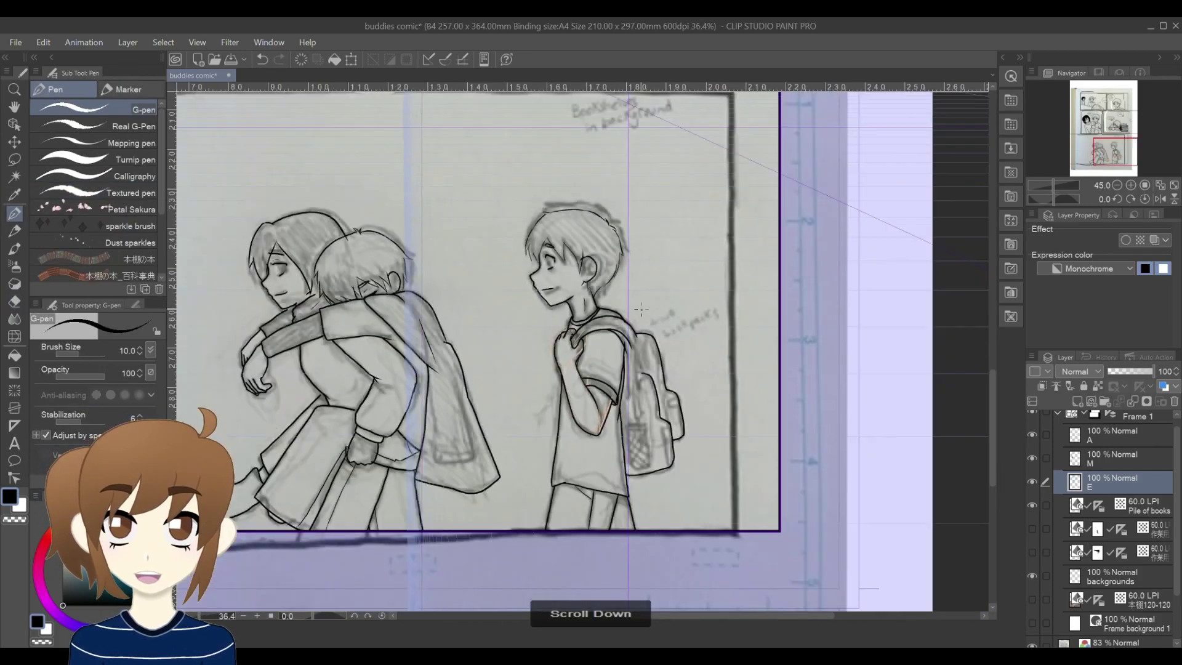
# Step: Toggle the visibility of the tone layers and bookshelf layer below the characters, leaving them and the Pile of books layer hidden
pyautogui.scroll(5, 583, 351)
pyautogui.click(1032, 529)
pyautogui.click(1032, 552)
pyautogui.click(1032, 600)
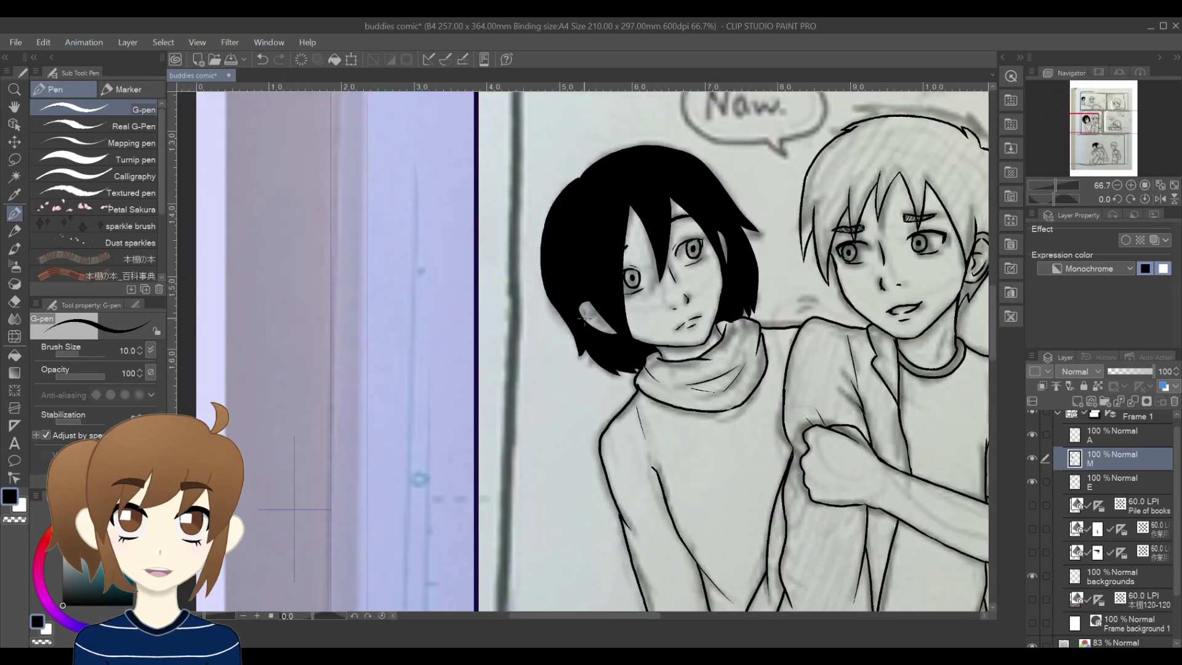
# Step: Fill the carrying girl's hair solid black on layer M and darken the pupil of her eye
pyautogui.scroll(-3, 591, 345)
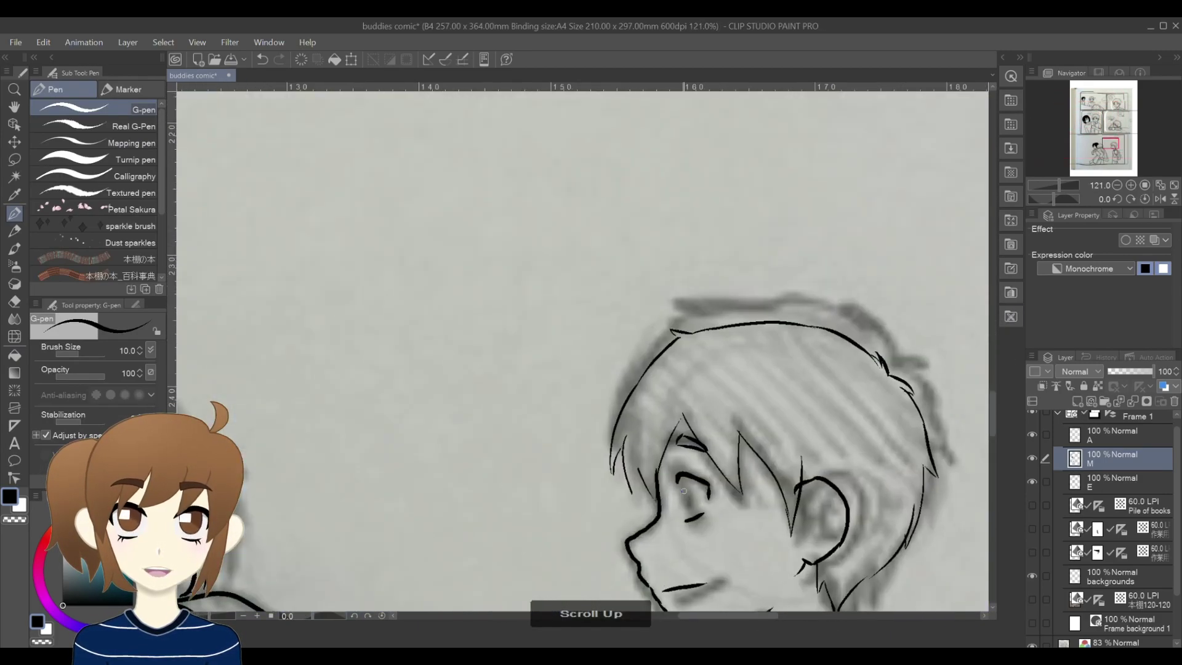
pyautogui.scroll(2, 683, 491)
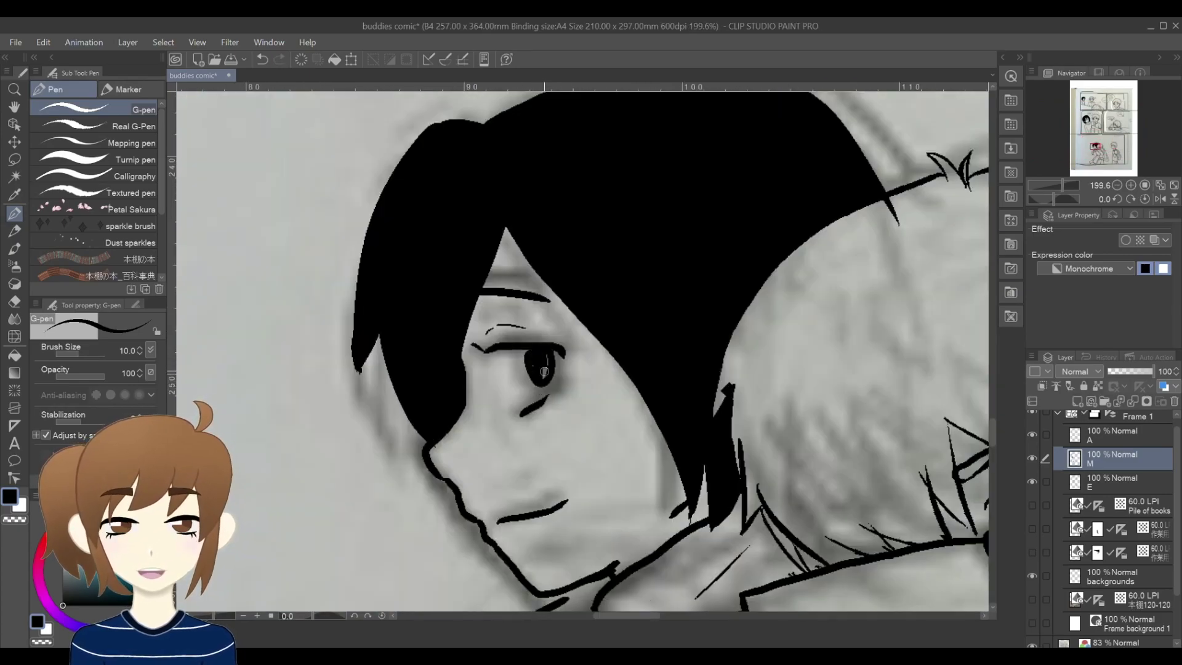